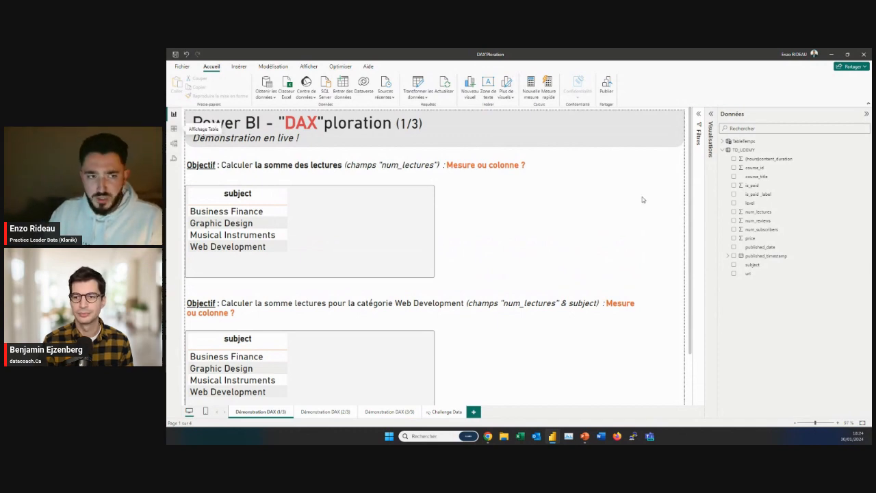
Step: Examine the TD_UDEMY table's data across all its columns, from course_id through is_paid_label
click(174, 129)
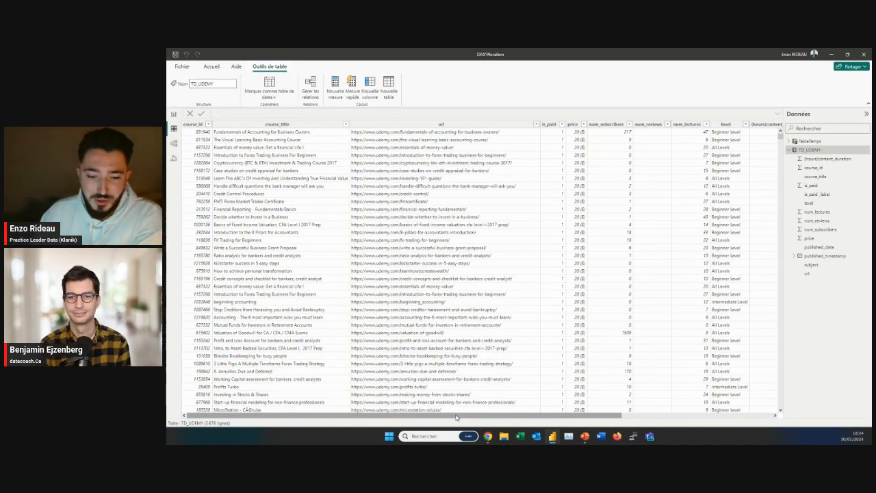
drag(456, 417, 405, 391)
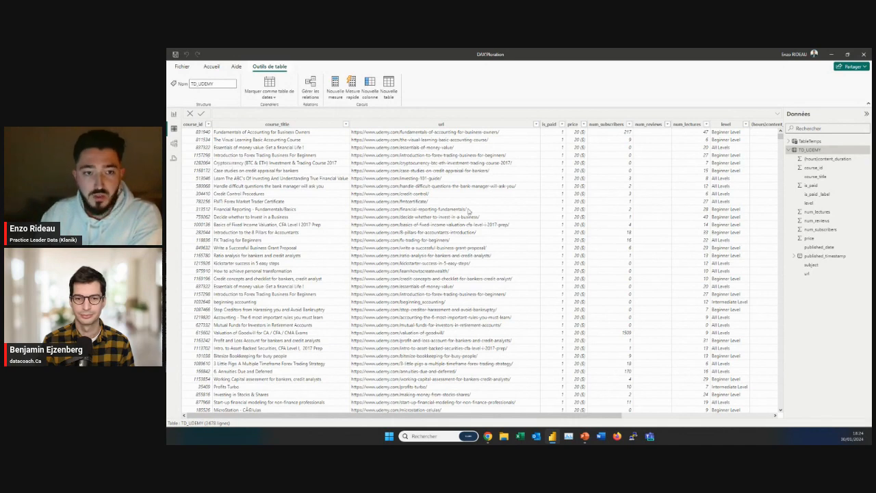
drag(519, 416, 543, 416)
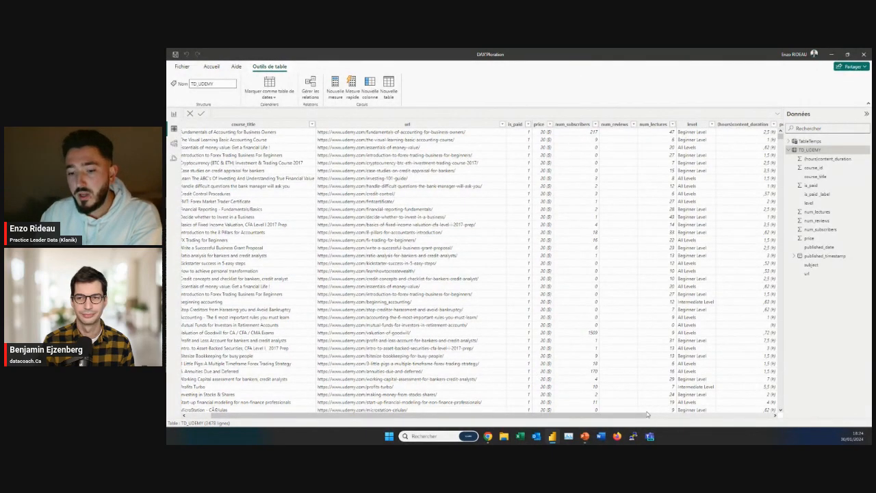
drag(647, 414, 667, 414)
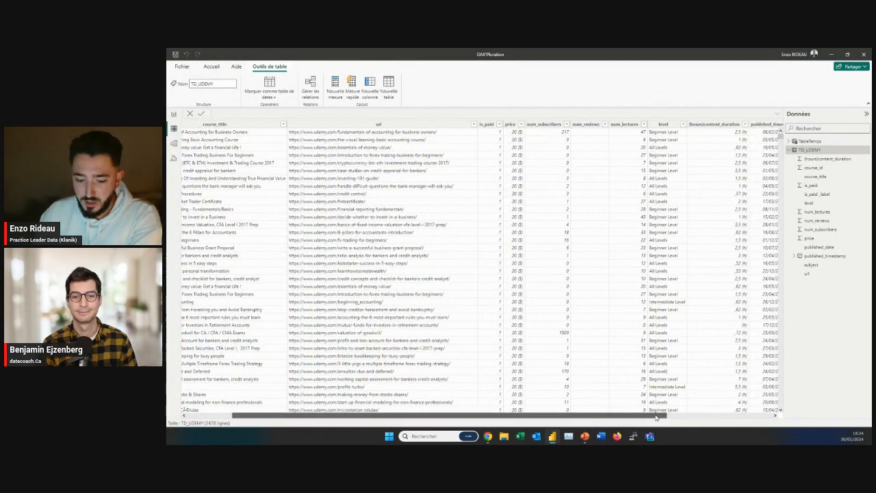
scroll(656, 416, right, 3)
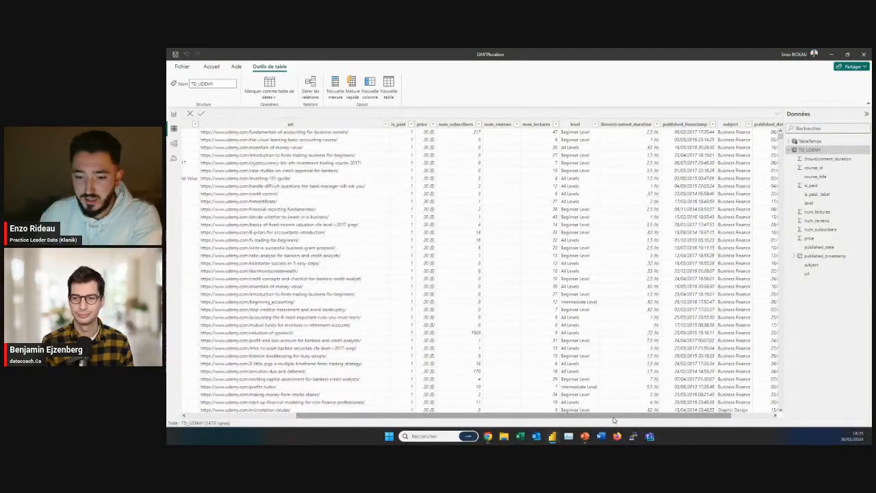
scroll(614, 418, right, 2)
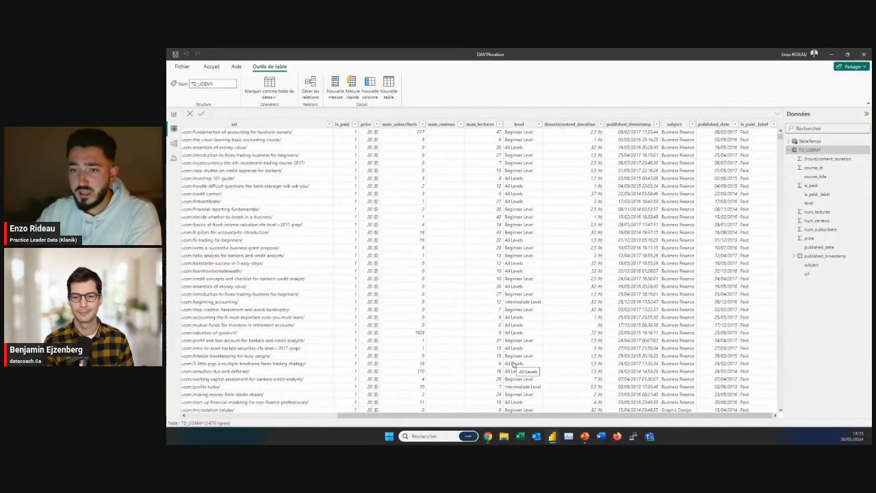
Step: Space out the TD_UDEMY and TableTemps cards in the data model and look through TD_UDEMY's fields
click(174, 145)
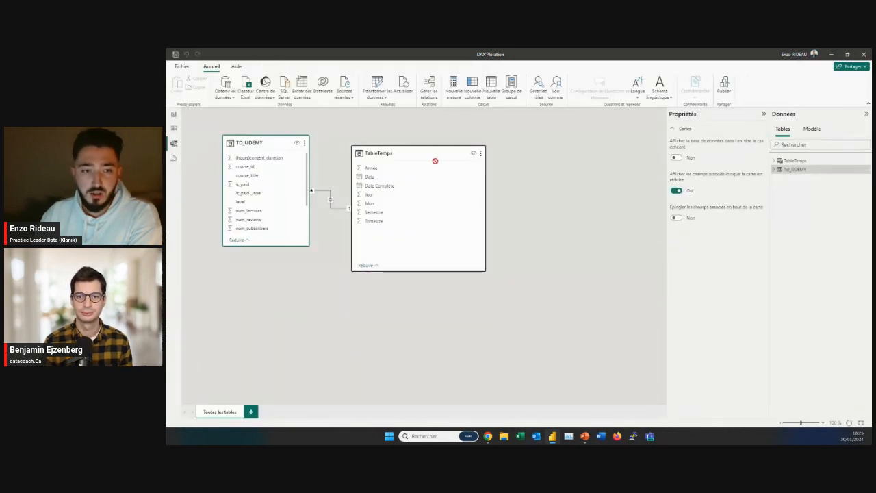
drag(228, 142, 277, 192)
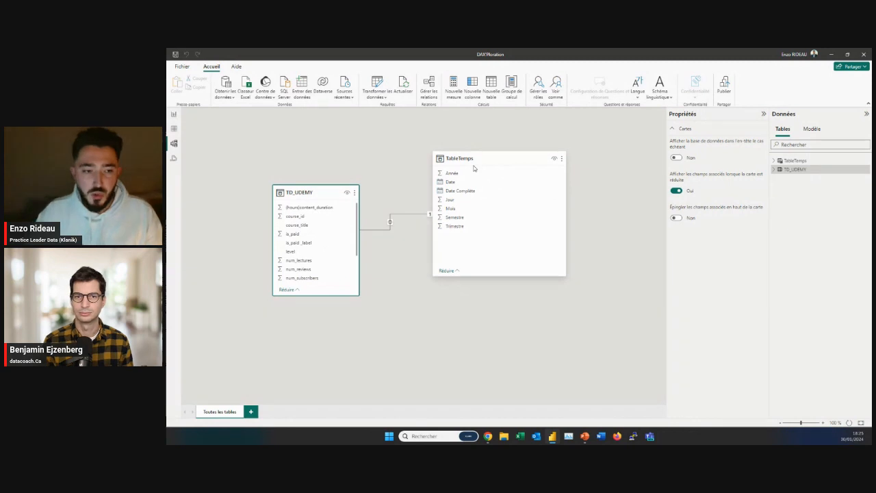
scroll(341, 244, down, 3)
scroll(341, 244, up, 3)
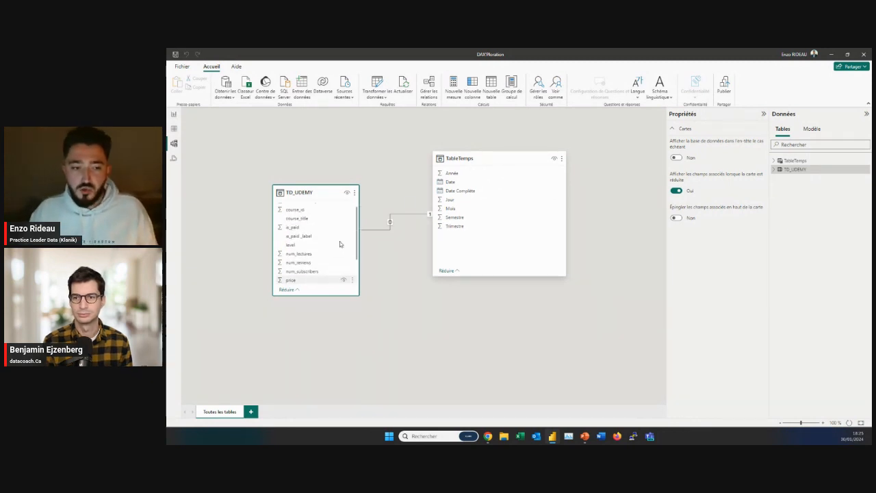
Step: Return to the report page and review the first objective on summing num_lectures and its subject table
click(174, 114)
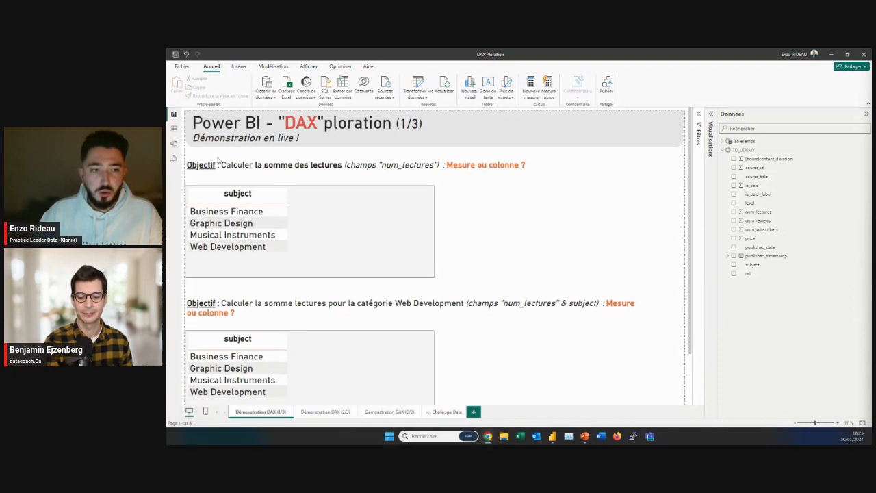
click(209, 165)
drag(531, 165, 342, 165)
click(228, 165)
click(593, 220)
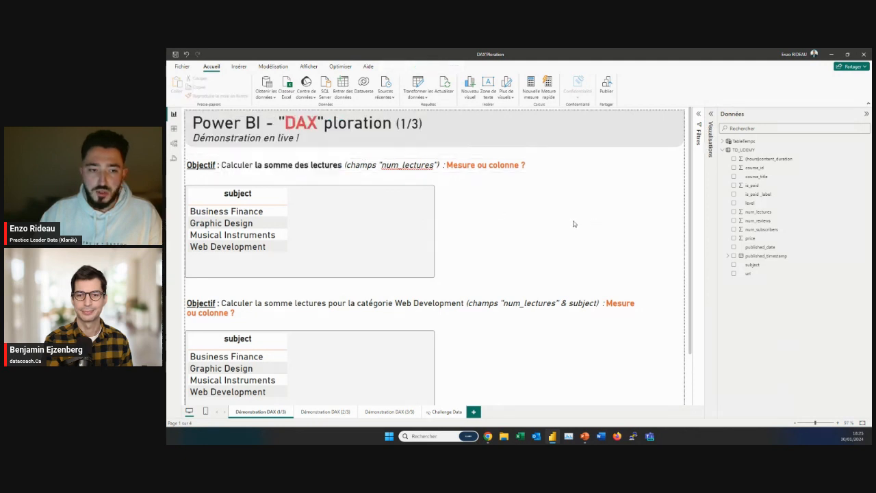
click(374, 235)
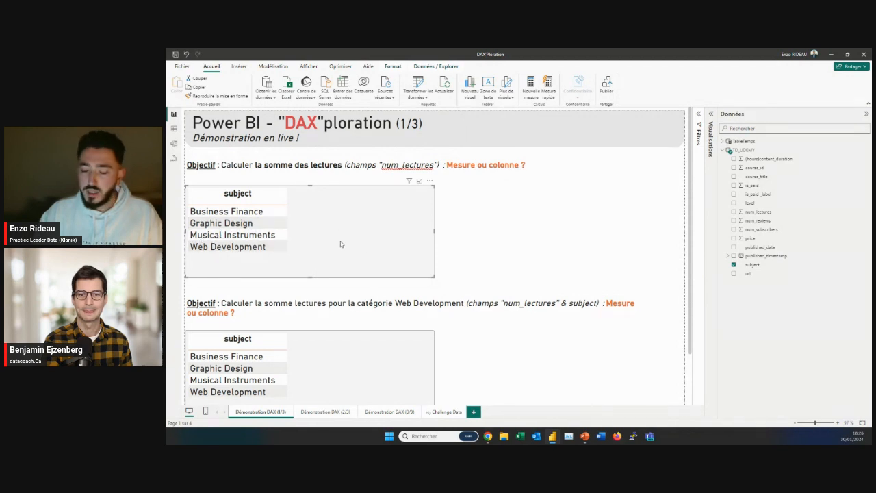
click(500, 236)
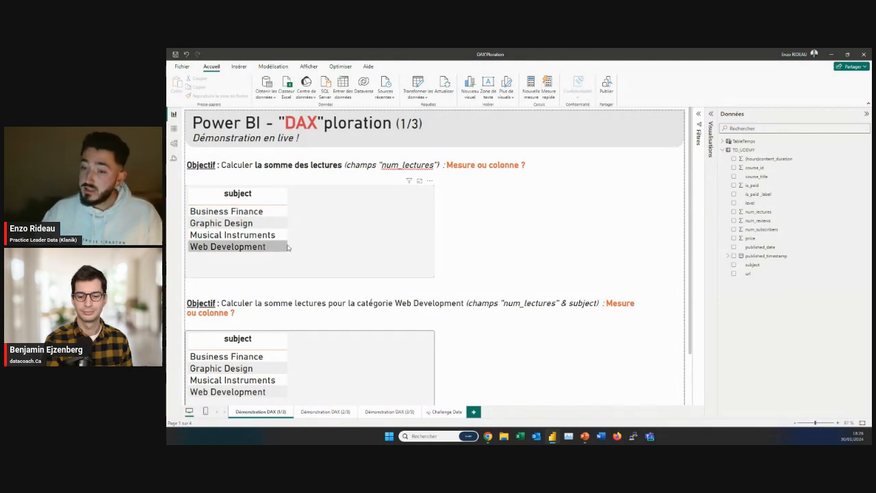
Step: Inspect the num_lectures column of TD_UDEMY in the table data
click(779, 212)
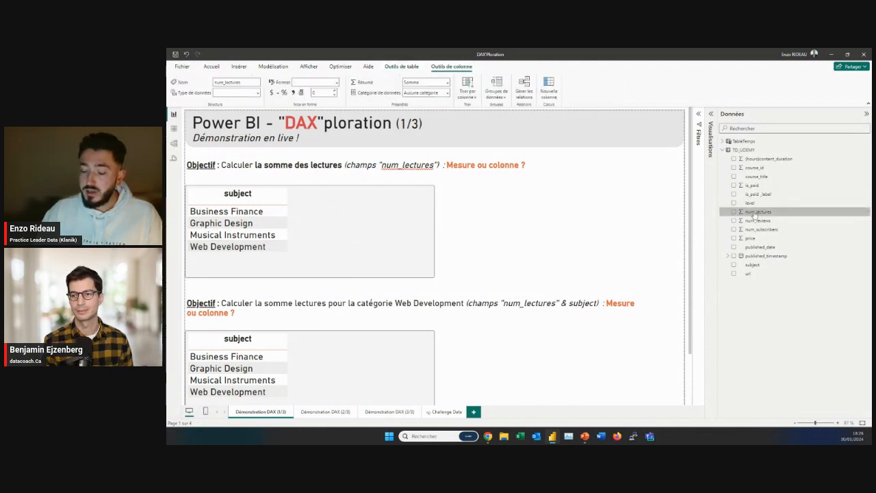
click(174, 129)
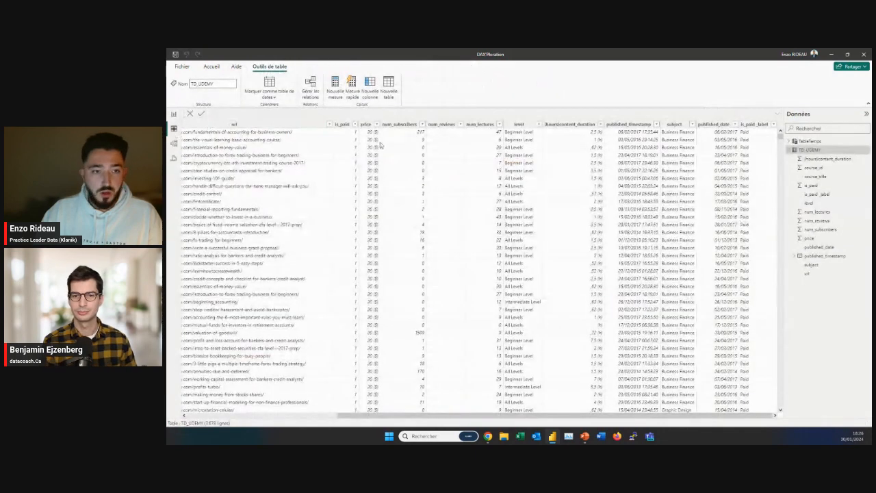
click(483, 125)
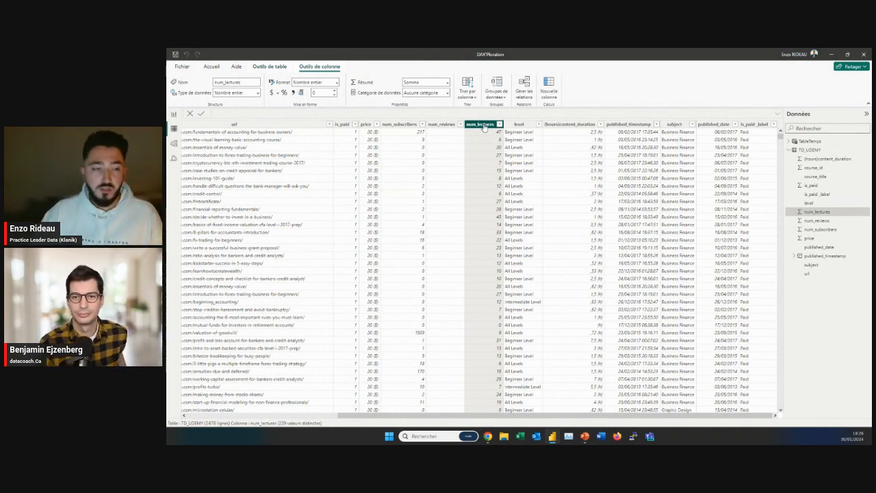
Step: Add the num_lectures field to the first subject table on the report page
click(174, 114)
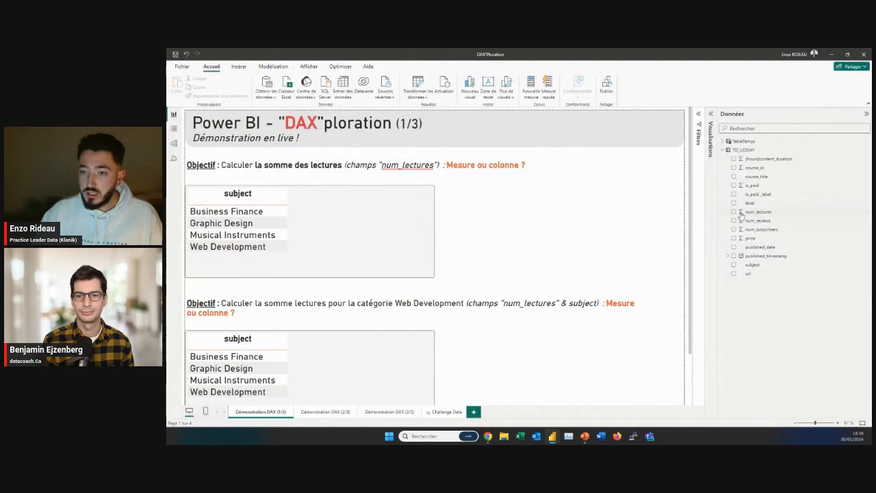
drag(741, 214, 308, 233)
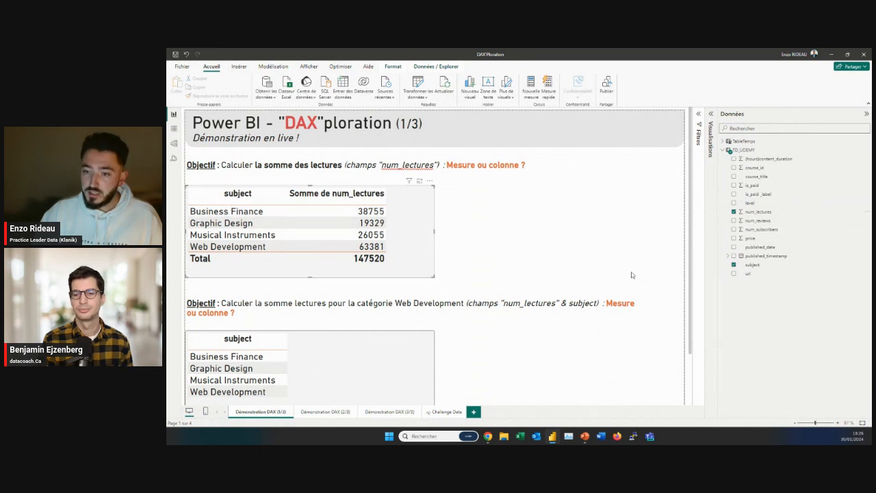
Step: Try Minimum as the default summarization of num_lectures and restore it to Somme
click(765, 213)
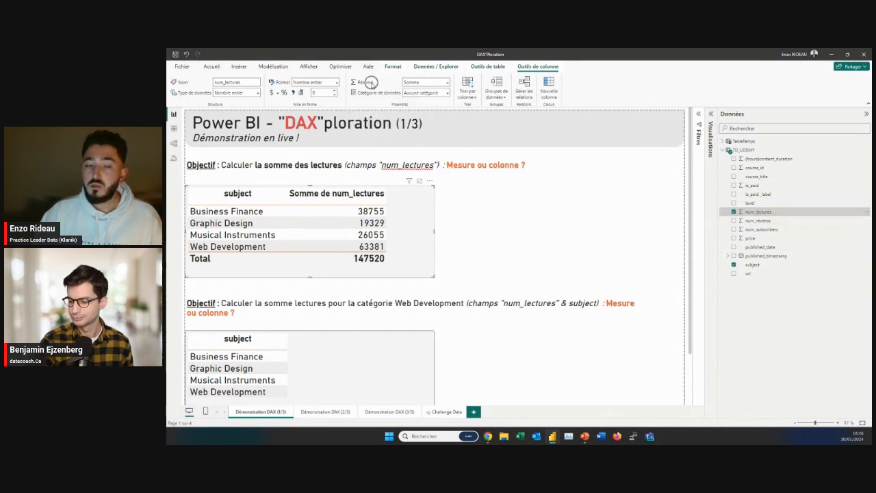
click(449, 83)
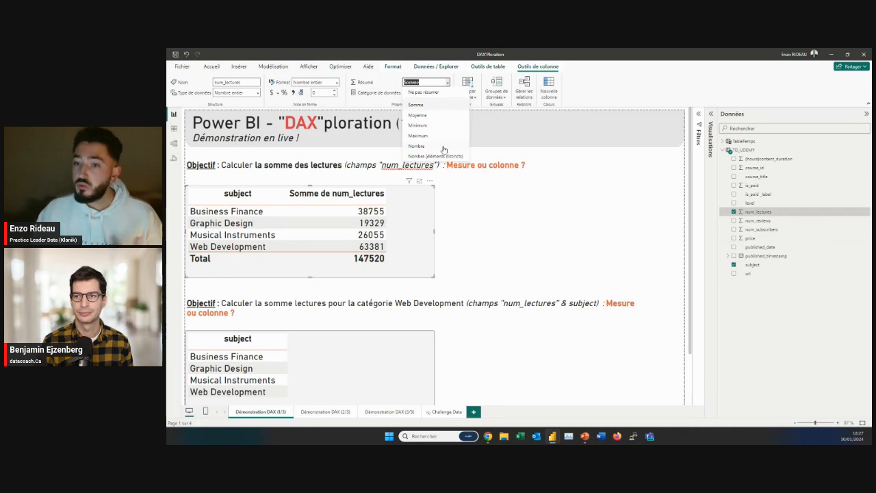
key(Escape)
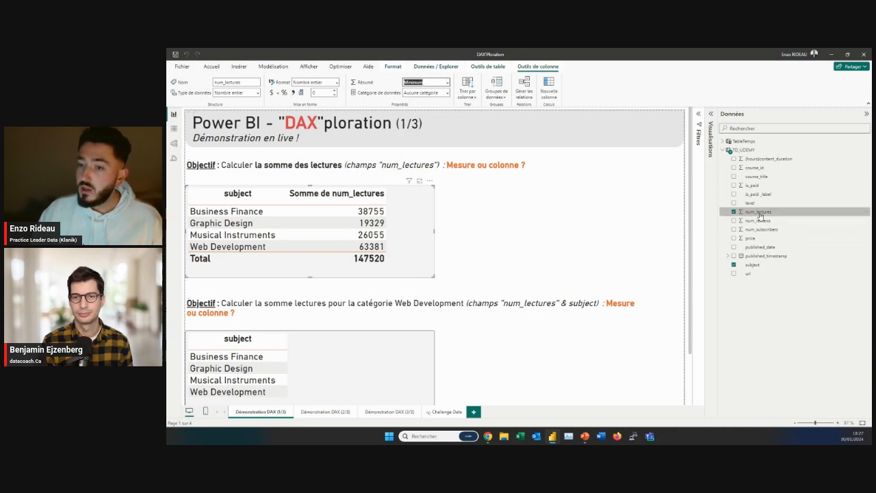
click(447, 82)
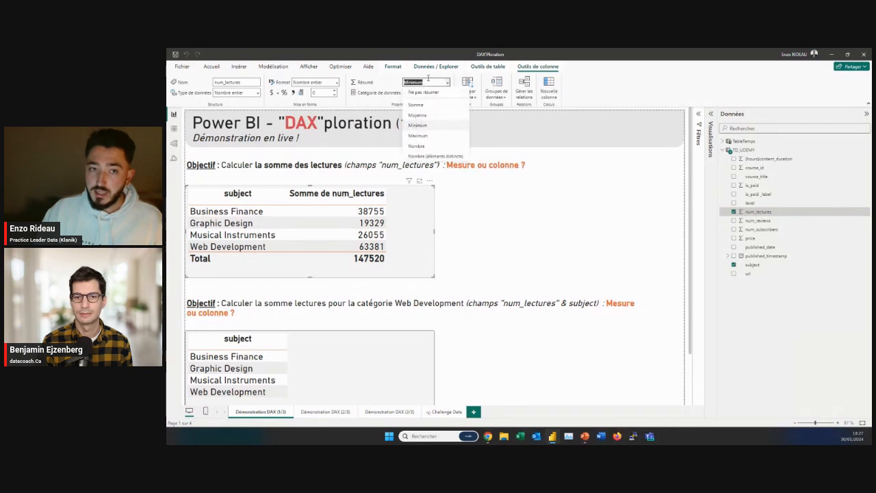
click(429, 125)
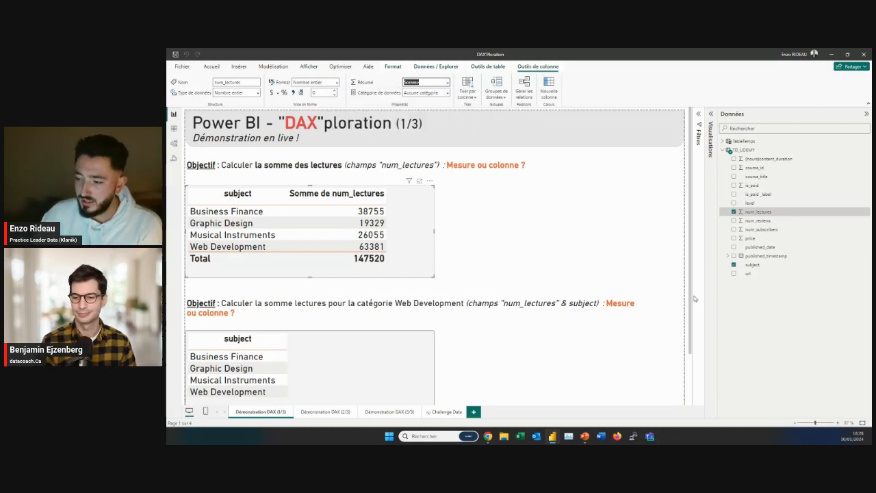
click(473, 254)
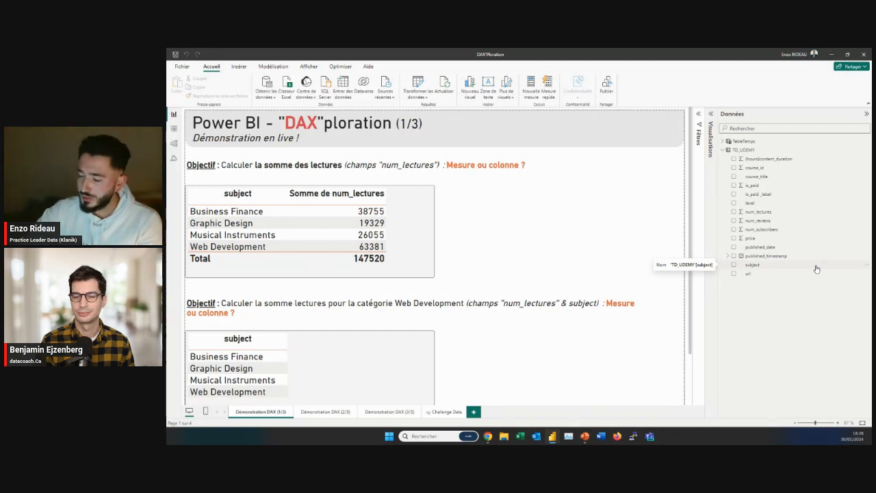
Step: Look at where a new measure can be created for TD_UDEMY in both the report and the table data
click(745, 150)
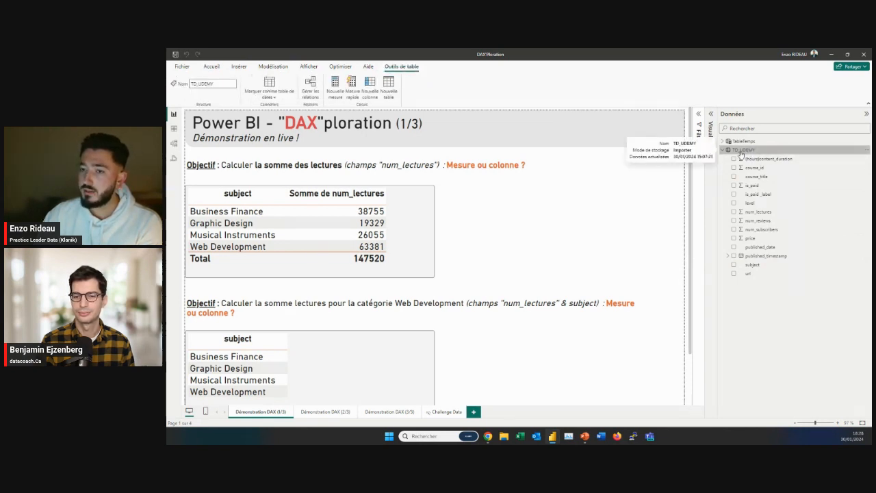
right_click(741, 152)
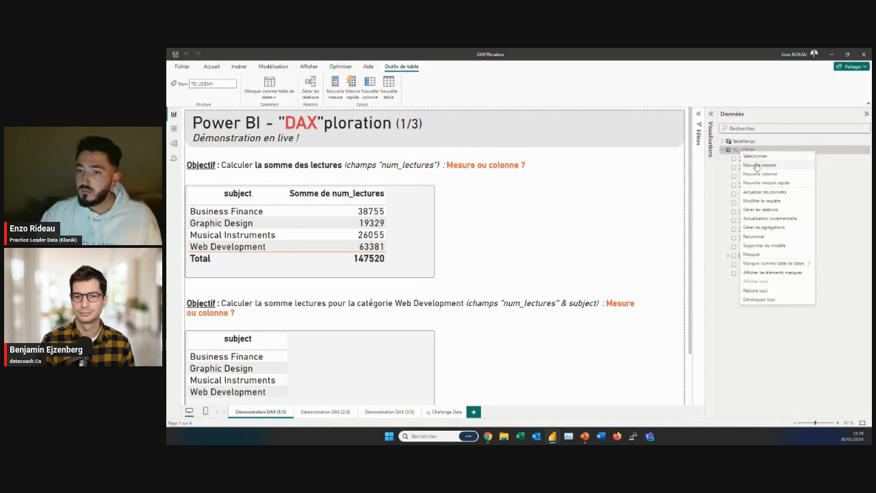
click(542, 106)
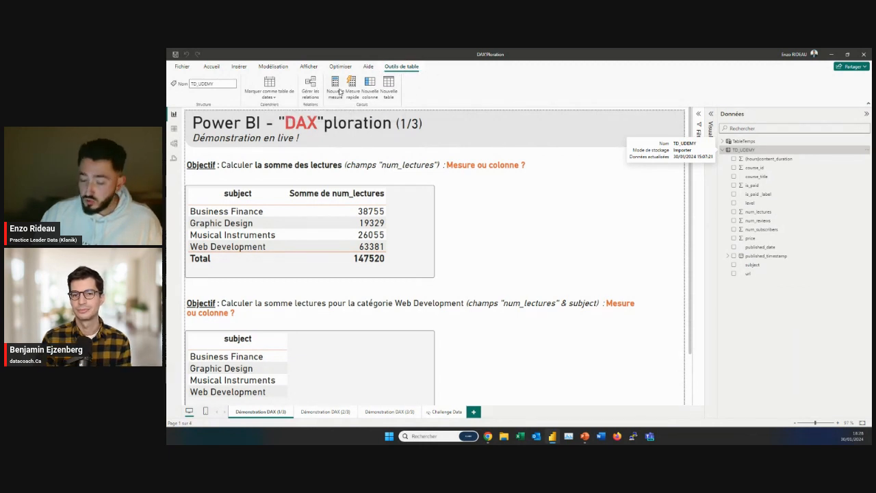
click(174, 130)
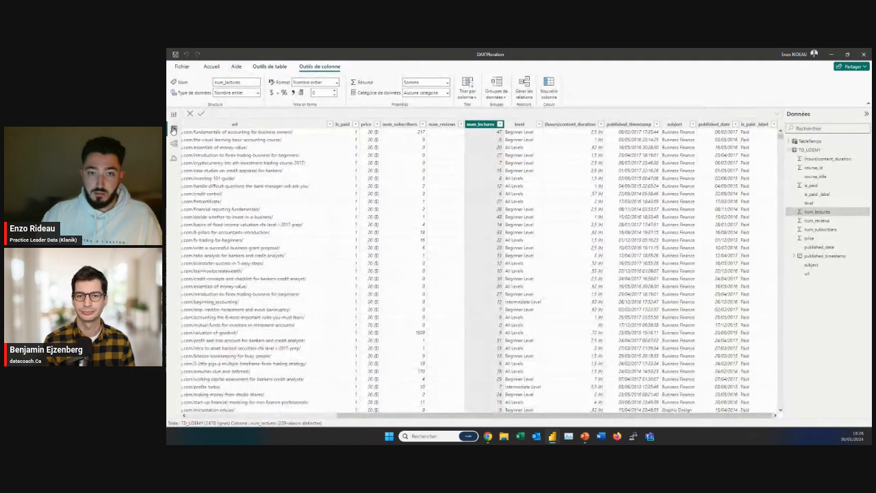
click(268, 67)
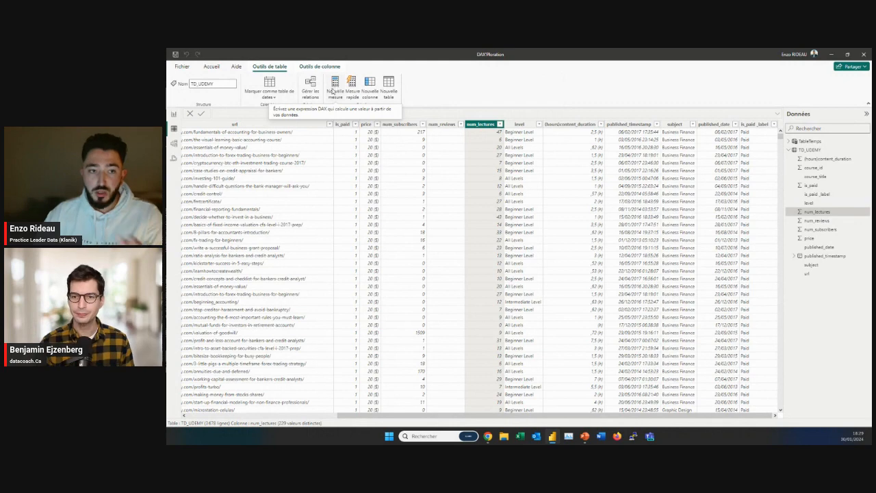
click(174, 115)
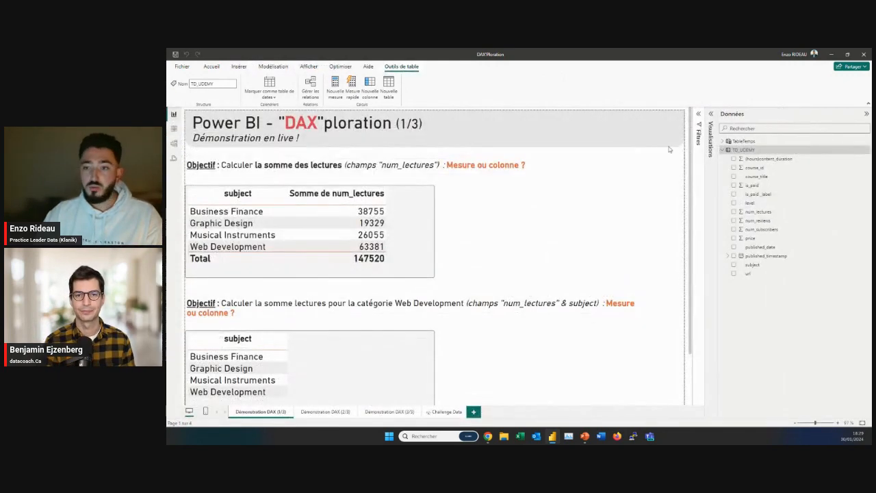
Step: Create a new measure in the TD_UDEMY table and expand its formula editor with the default text selected
click(757, 151)
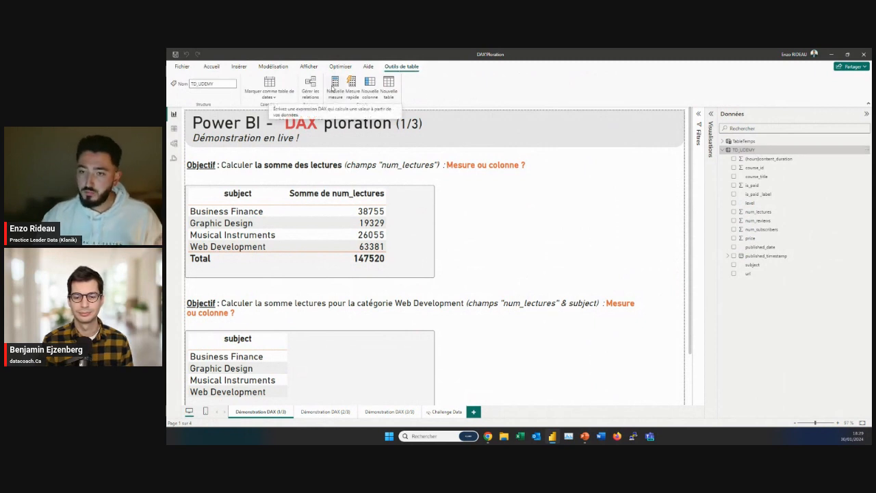
right_click(747, 152)
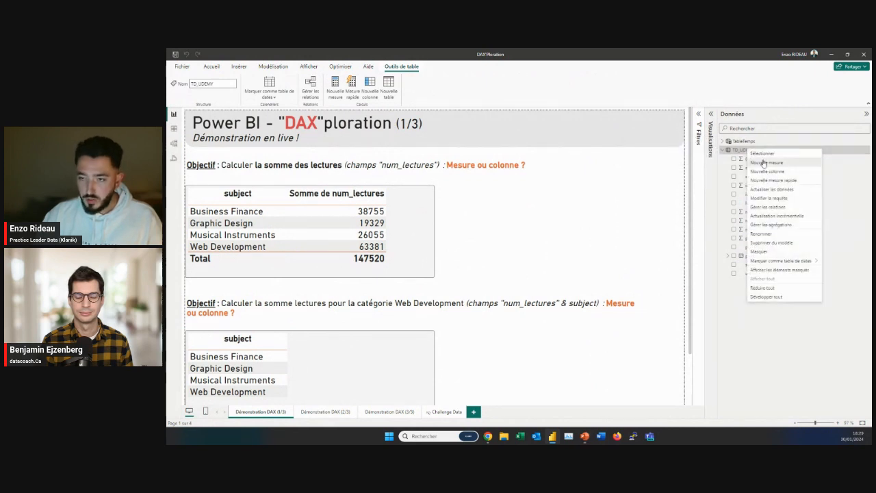
click(764, 162)
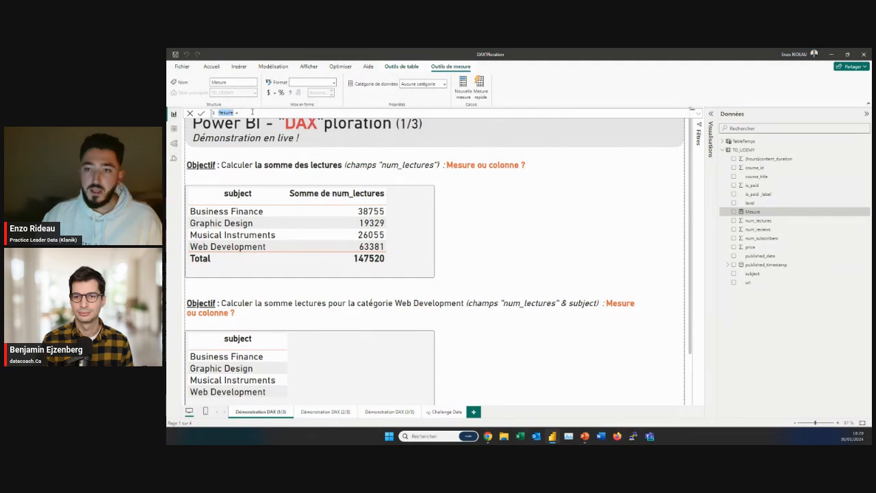
click(266, 113)
drag(265, 112, 201, 113)
click(220, 113)
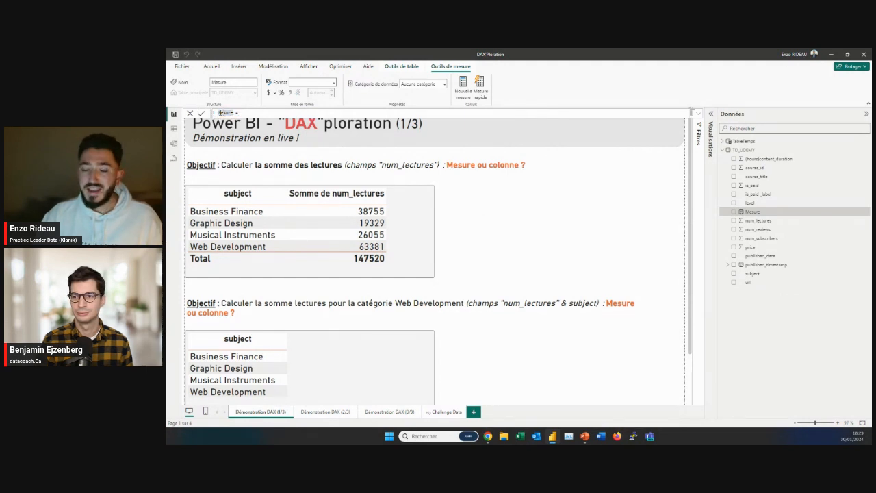
click(697, 114)
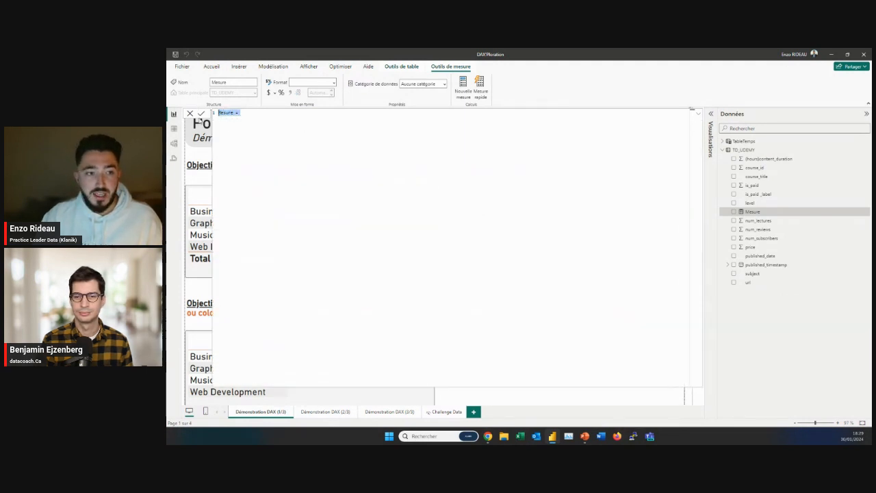
Step: Rename the new measure SUM_LECTURE and place the cursor after its equals sign
click(301, 130)
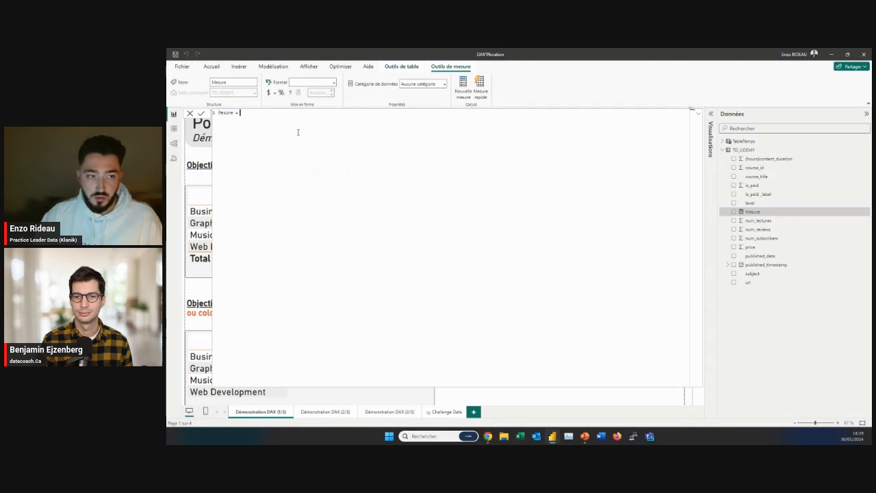
double_click(226, 114)
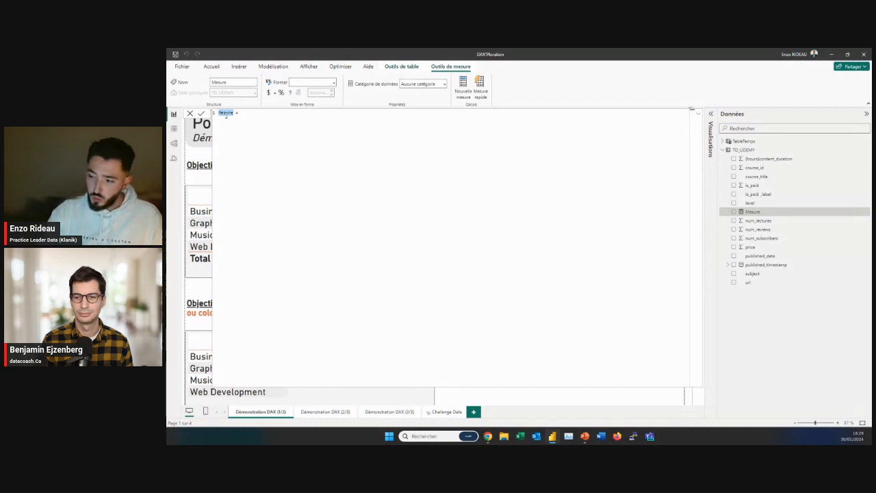
text(SUM_LE)
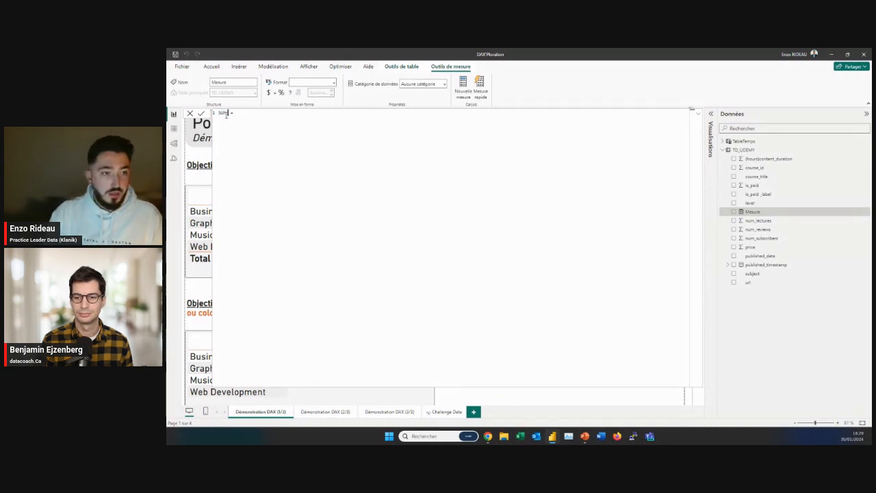
text(CTRUE)
key(BackSpace)
key(BackSpace)
key(BackSpace)
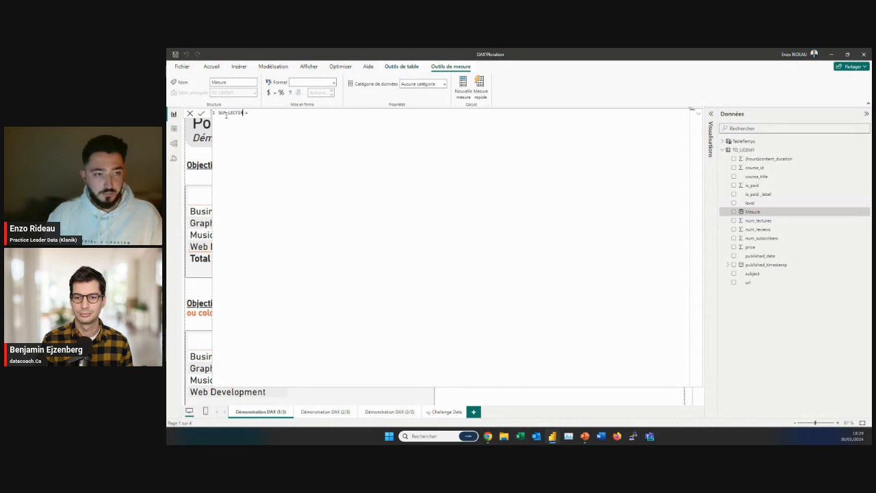
text(URE)
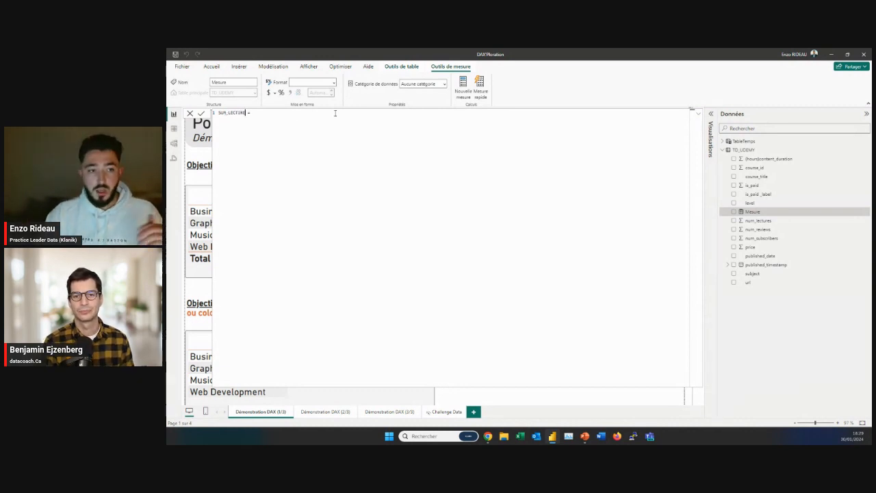
drag(246, 113, 256, 114)
click(256, 114)
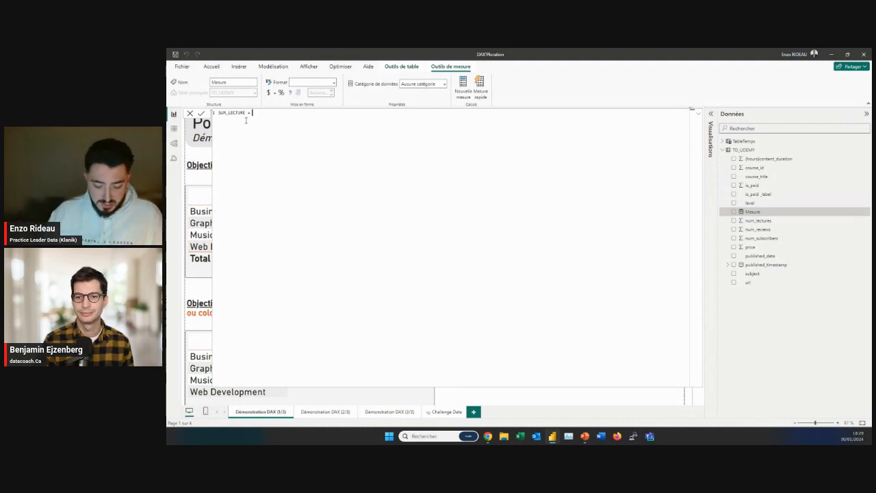
Step: Try a constant number and the text "Blablabla" as the SUM_LECTURE expression, and clear the expression again
text(SUM)
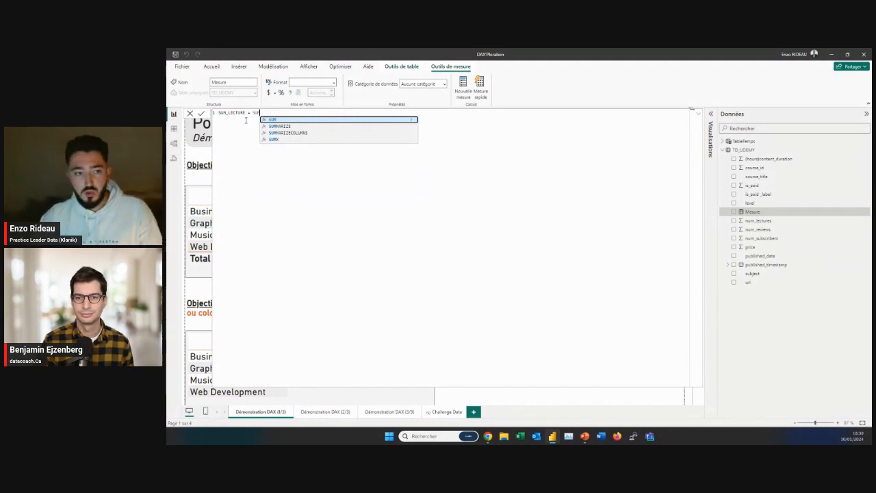
key(BackSpace)
key(BackSpace)
key(BackSpace)
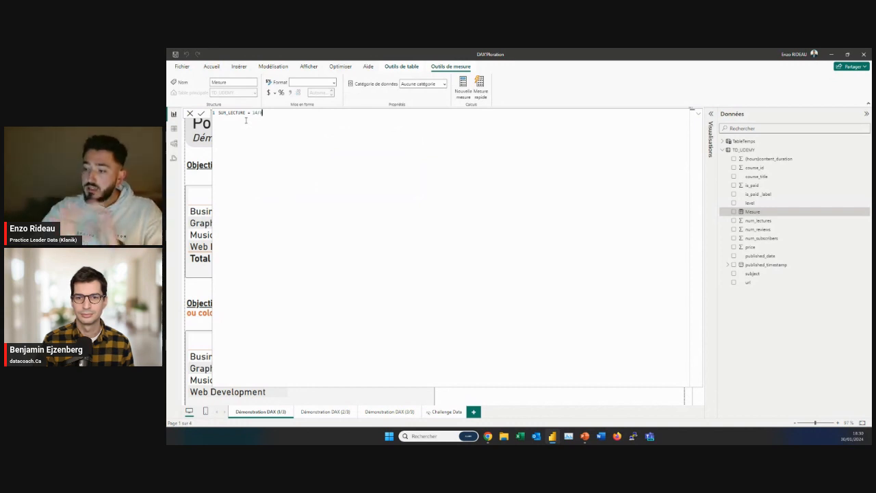
key(BackSpace)
key(BackSpace)
key(BackSpace)
key(BackSpace)
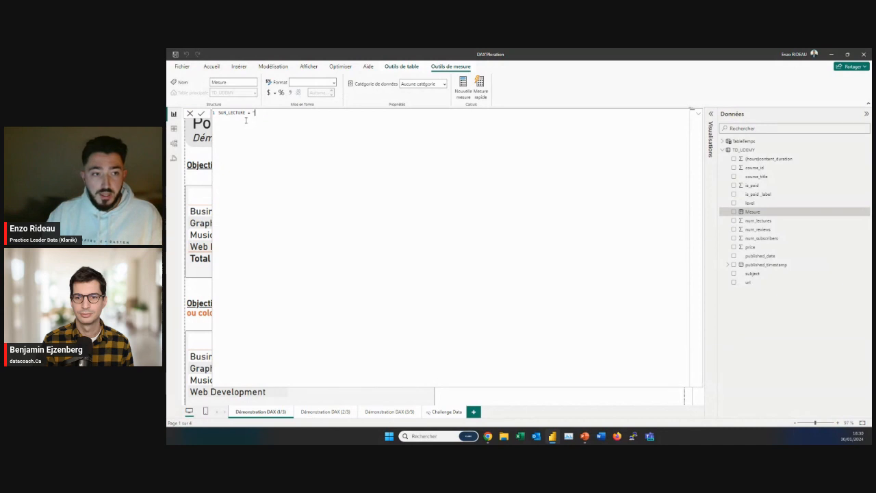
text("Blablabla)
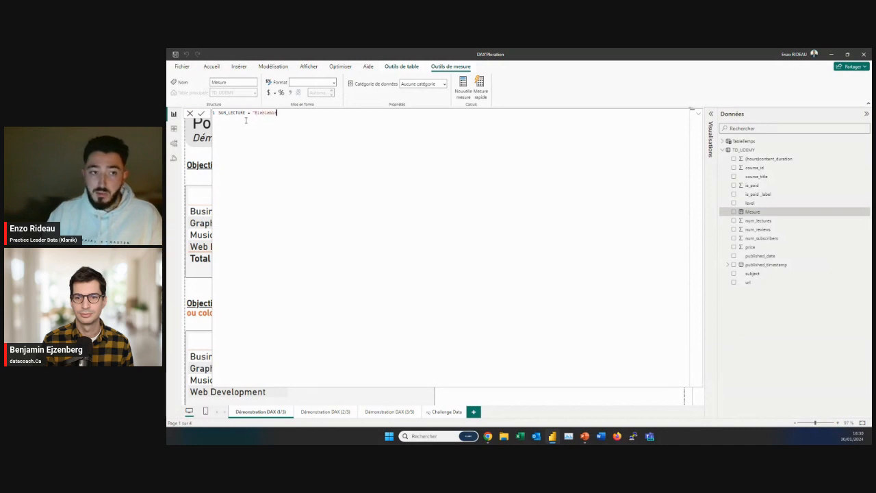
key(BackSpace)
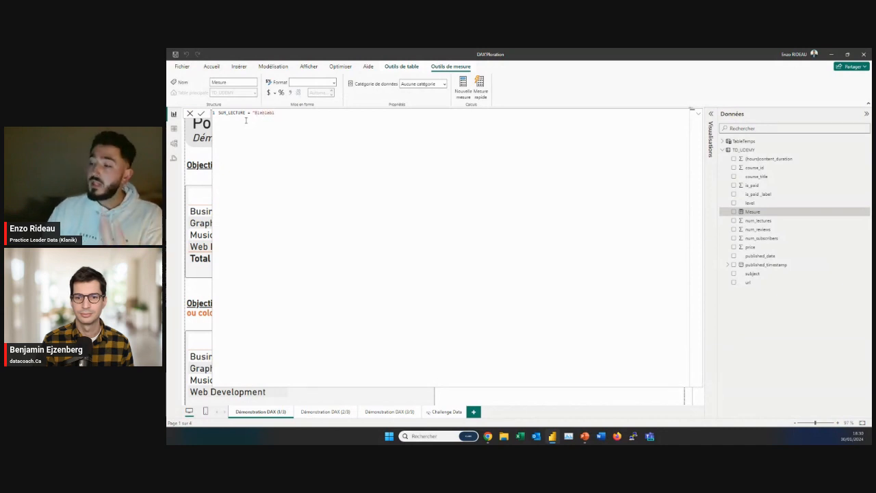
key(BackSpace)
key(BackSpace)
key(BackSpace)
key(BackSpace)
key(BackSpace)
key(BackSpace)
key(BackSpace)
key(BackSpace)
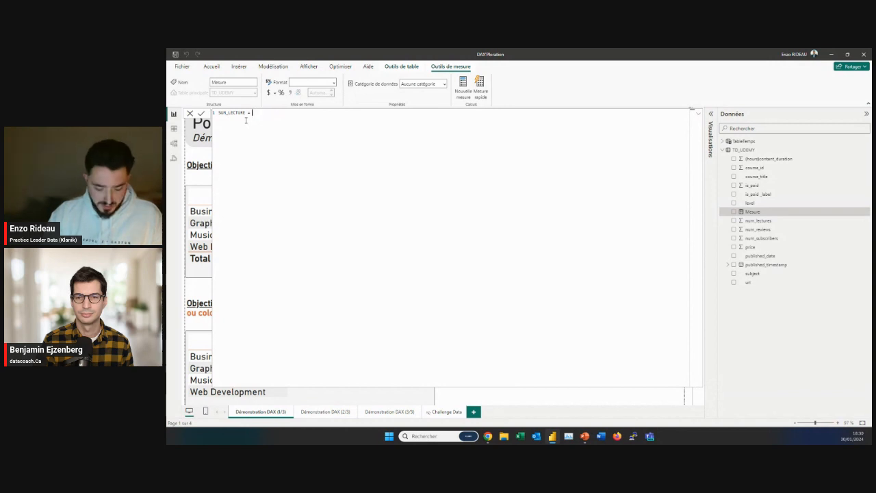
Step: Begin the SUM_LECTURE expression with the SUM function, view the function's description and open its argument
text(SUM)
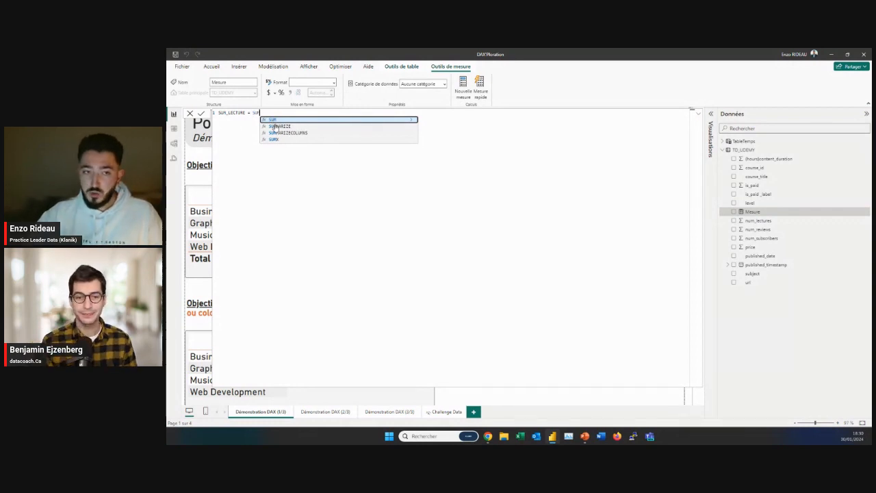
click(412, 121)
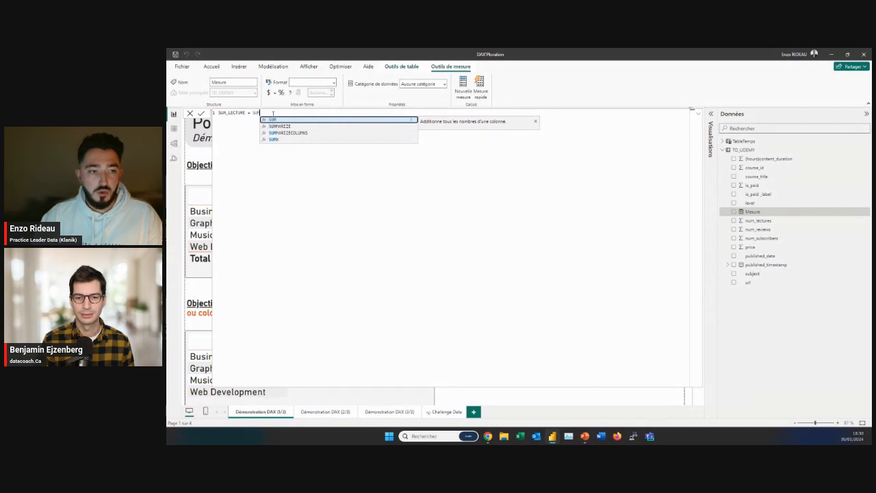
key(BackSpace)
text(M()
key(BackSpace)
text(M)
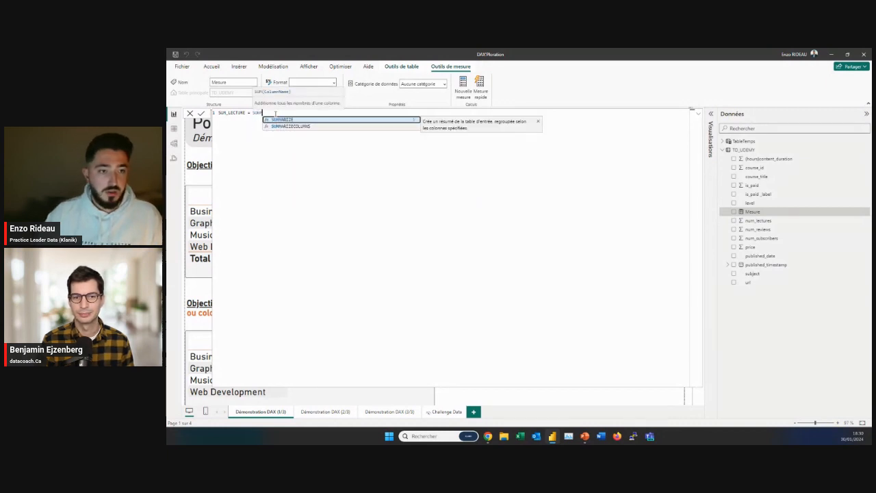
key(BackSpace)
key(BackSpace)
text(M)
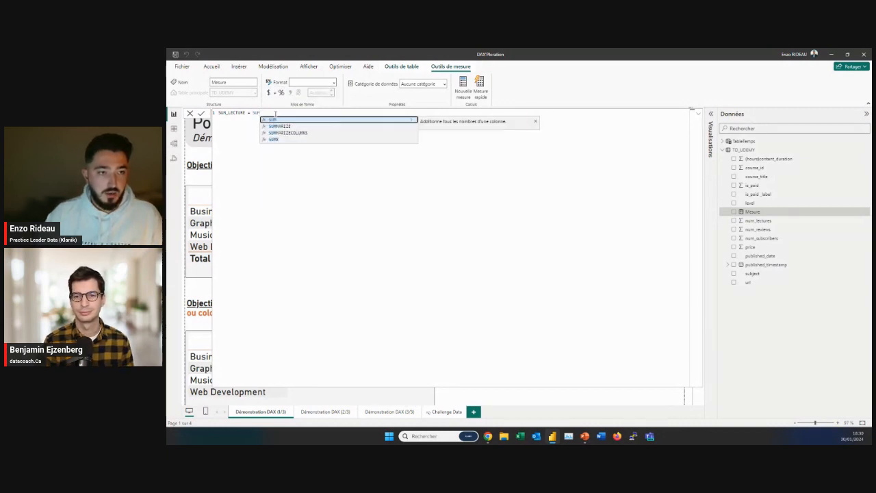
text(()
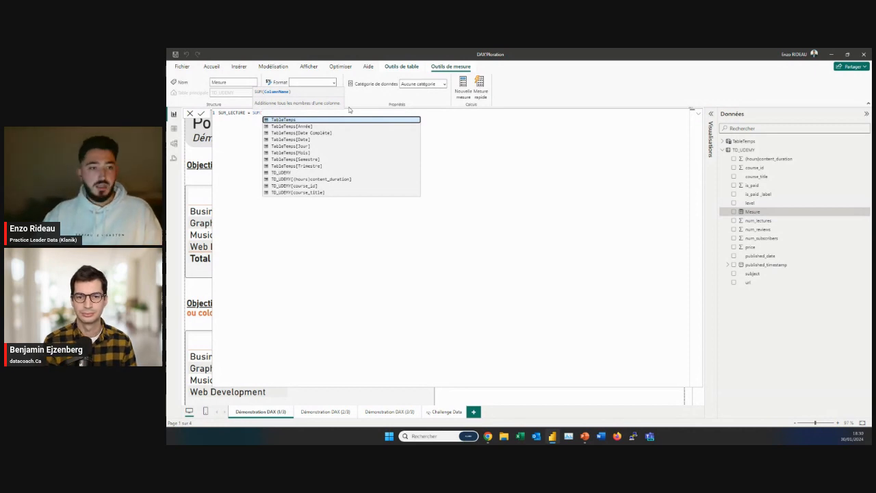
Step: Complete the measure as SUM(TD_UDEMY[num_lectures]) and validate the formula
text(num)
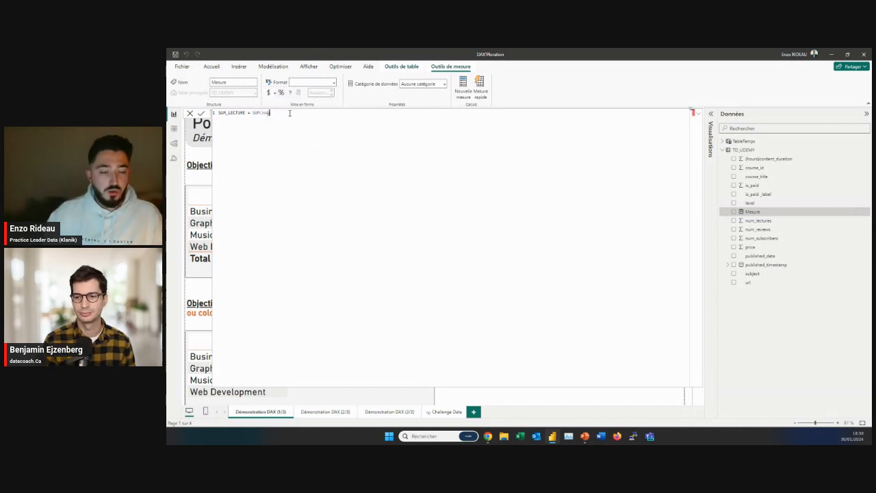
key(BackSpace)
key(Tab)
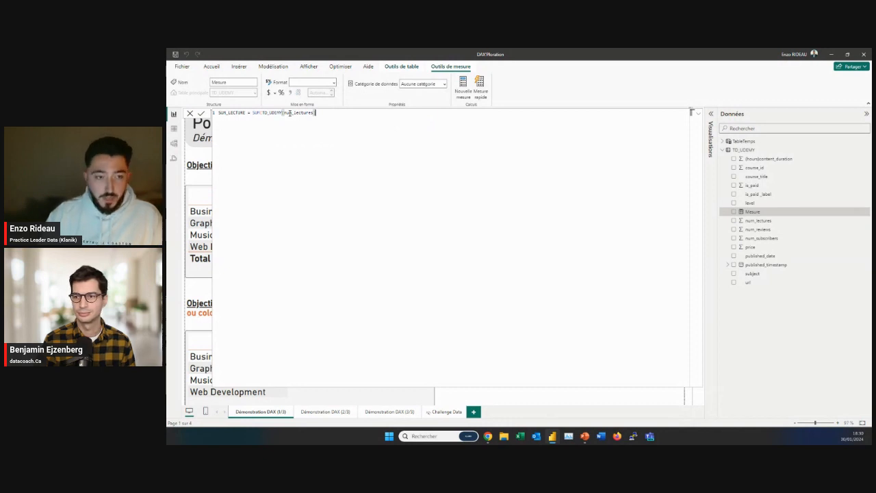
text())
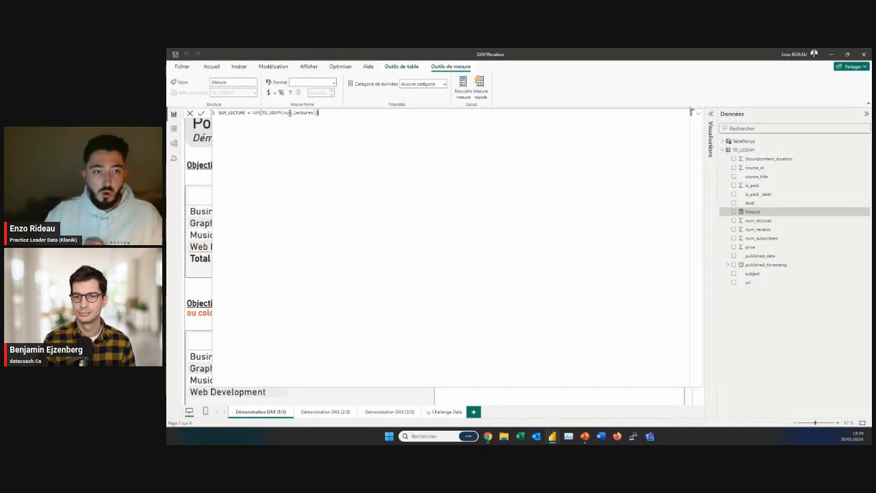
click(206, 113)
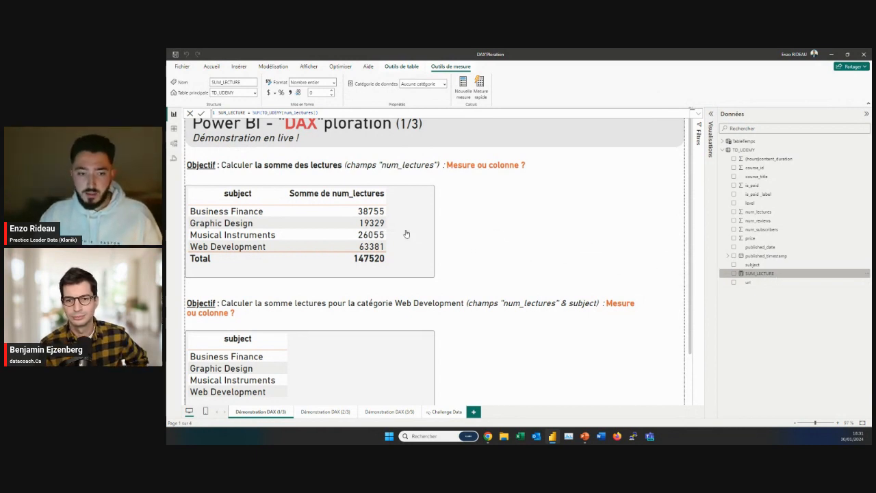
Step: Add the SUM_LECTURE measure to the first subject table and widen the table to fit it
drag(760, 273, 499, 235)
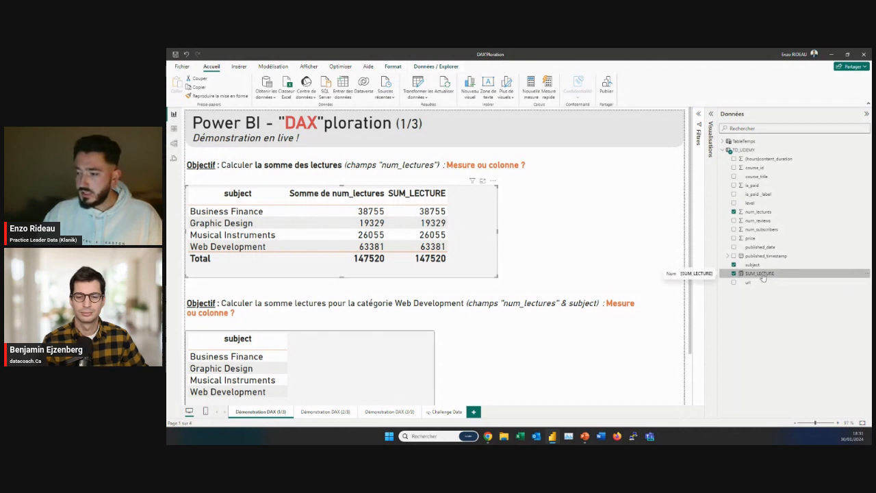
Step: Examine the columns of TD_UDEMY in the table data for SUM_LECTURE, and return to the report
click(173, 130)
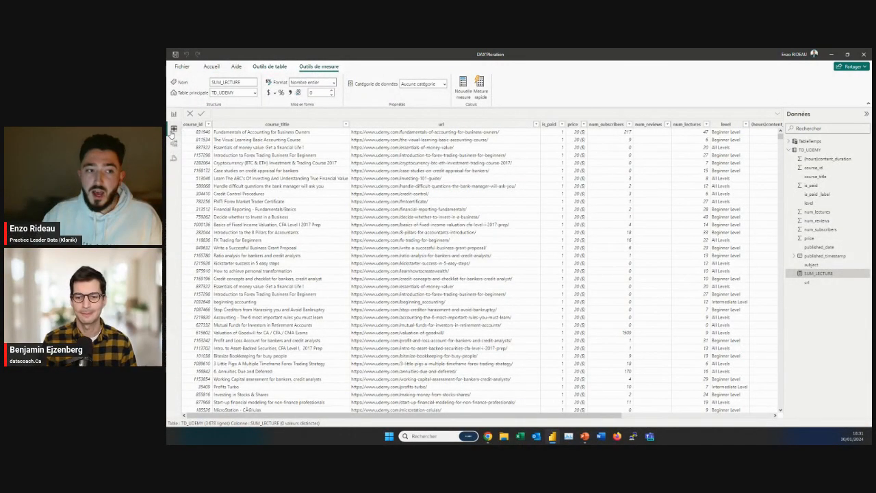
click(839, 151)
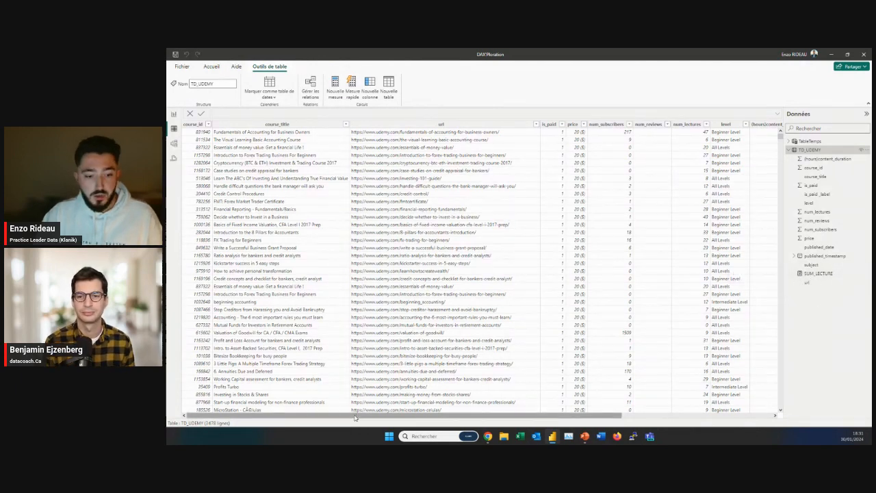
drag(355, 418, 540, 424)
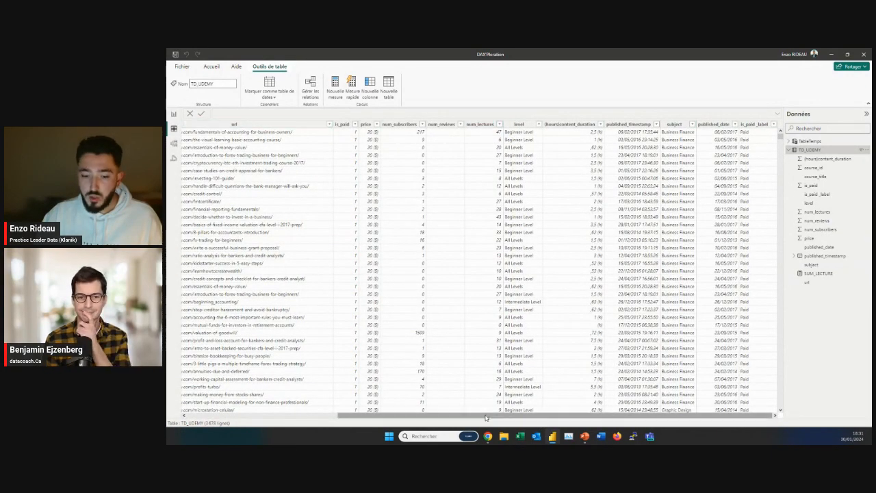
drag(485, 416, 332, 417)
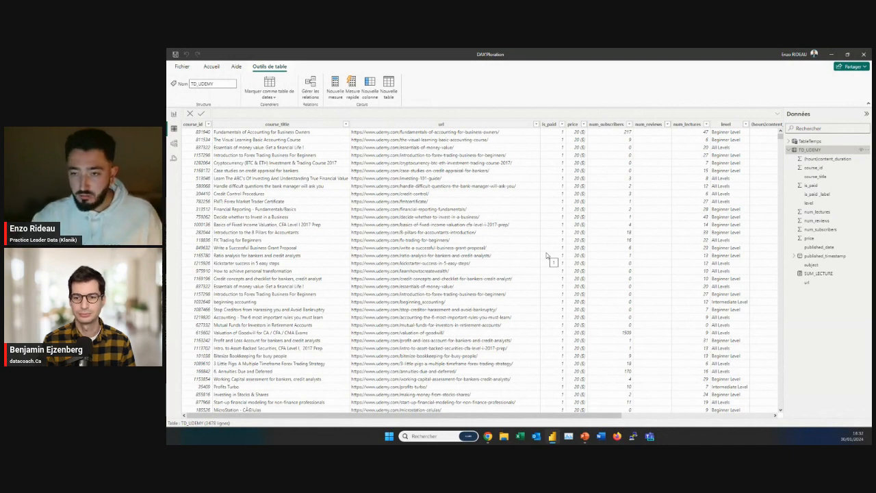
click(173, 114)
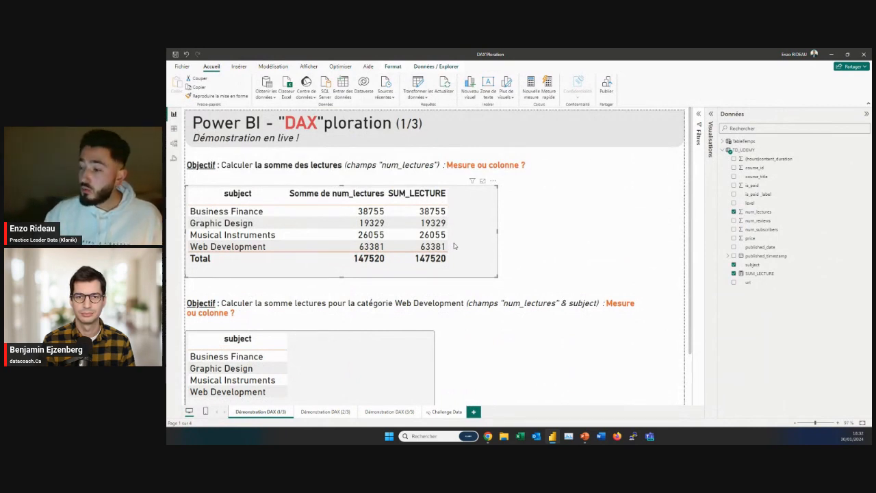
Step: Widen the first subject table slightly to make room for another column
click(500, 236)
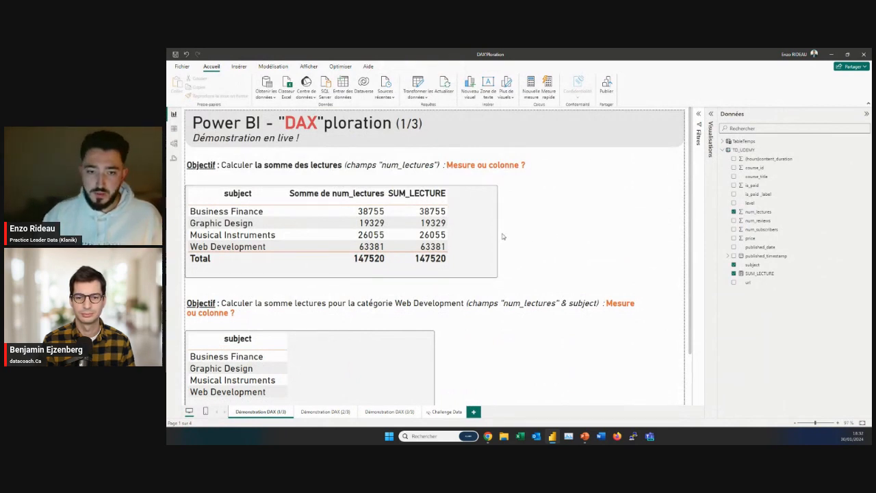
click(497, 235)
drag(497, 232, 515, 232)
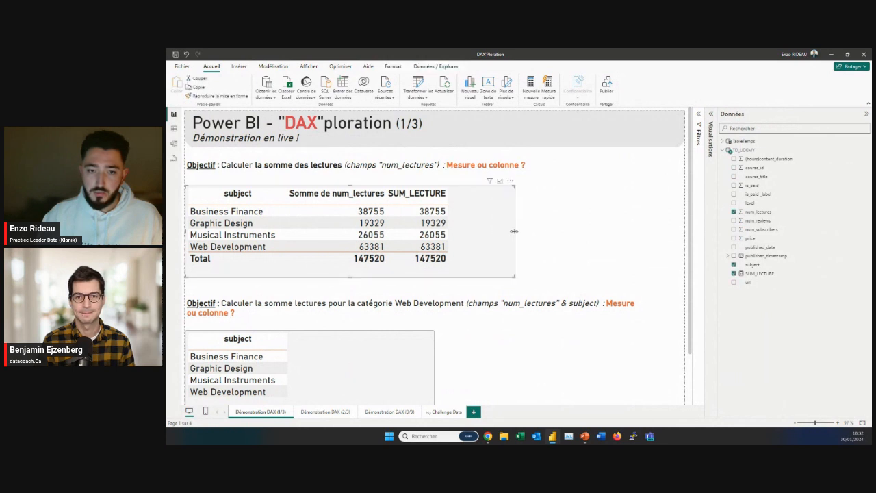
Step: Create a calculated column in TD_UDEMY and name it COLONNE_SUM_LECTURE
click(763, 152)
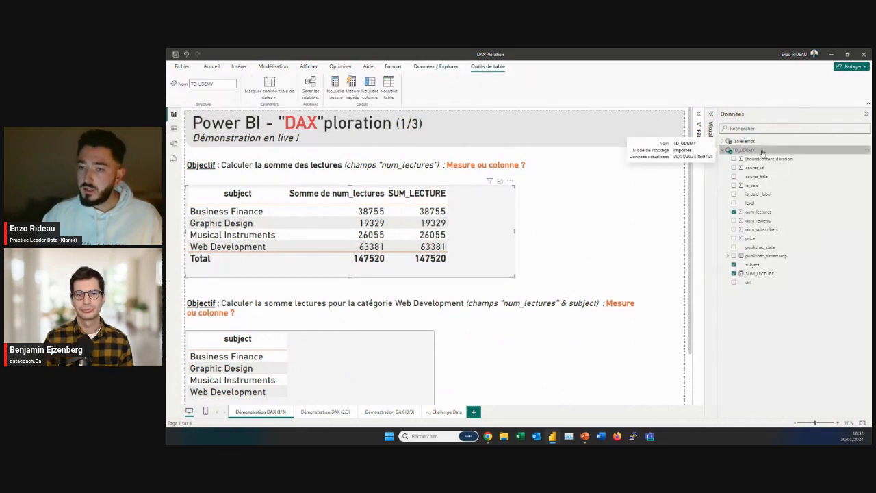
right_click(762, 152)
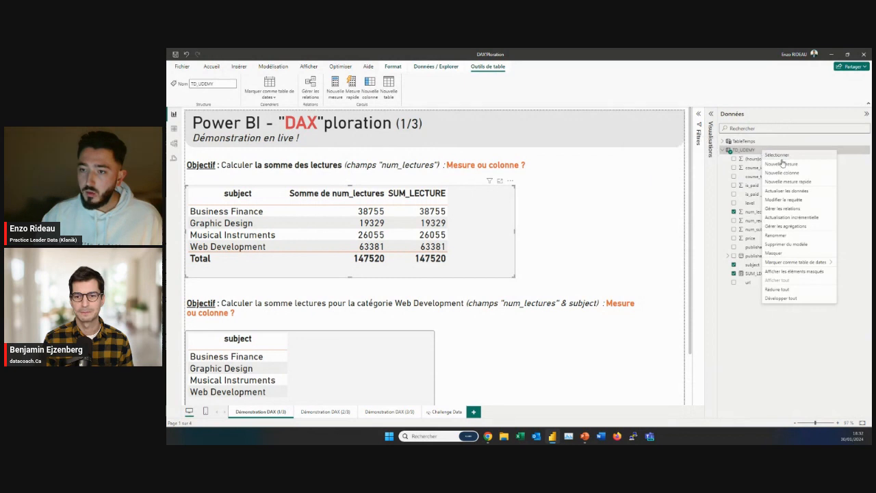
click(785, 173)
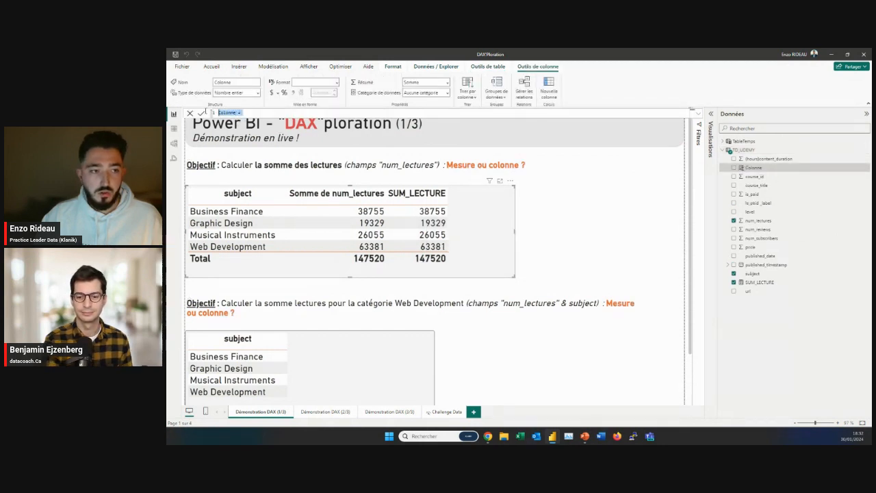
text(COLU)
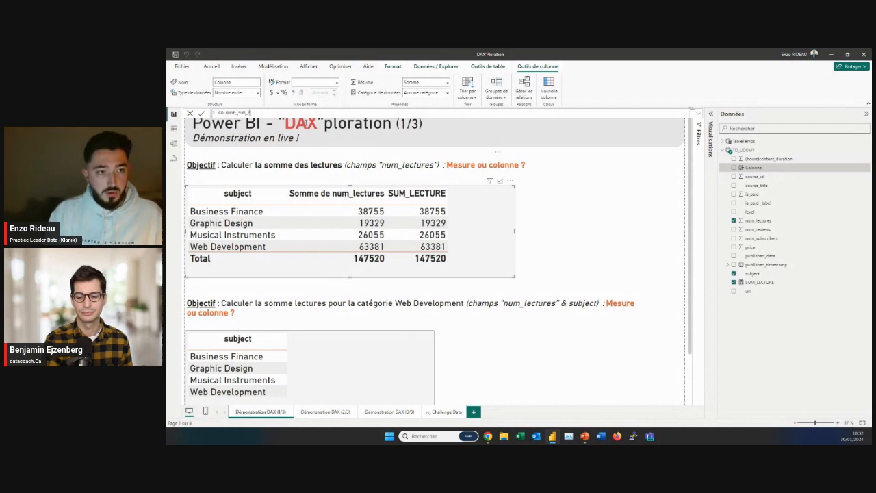
text(NNE_SUM_LECTURE =)
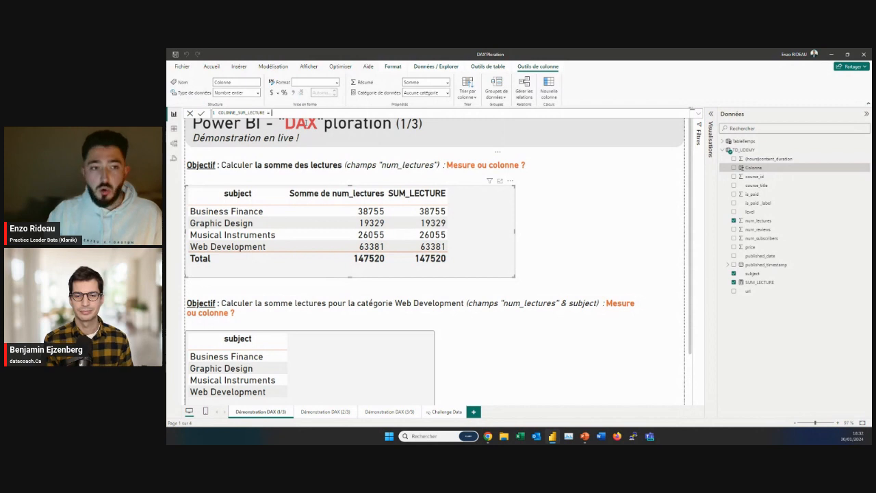
Step: Define the calculated column as SUM(TD_UDEMY[num_lectures]) and validate the formula
text(SUM)
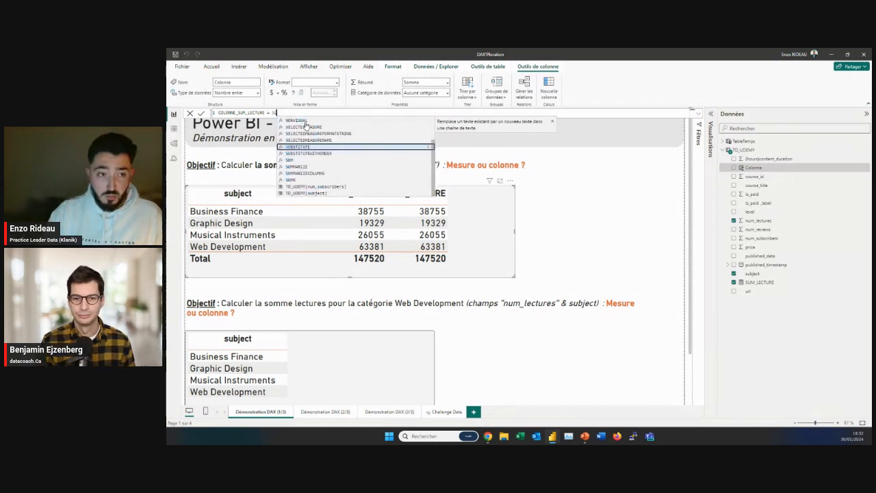
text(()
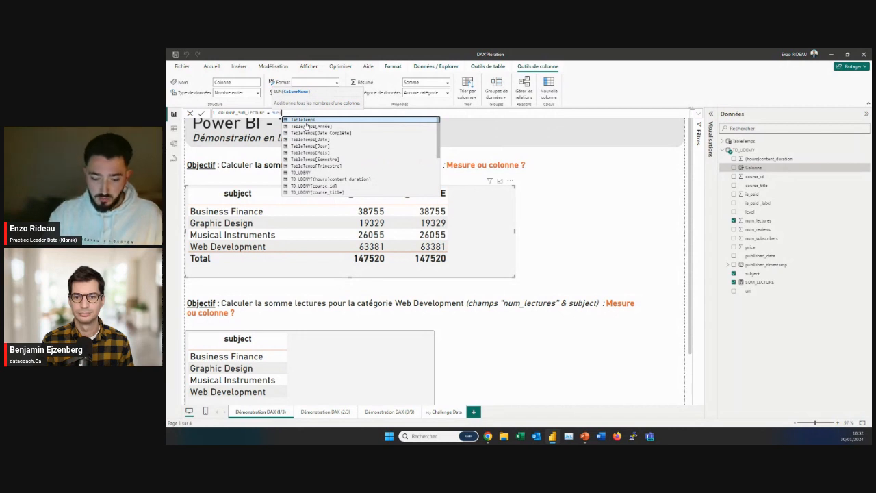
text(n)
key(BackSpace)
text(num)
key(BackSpace)
key(BackSpace)
key(BackSpace)
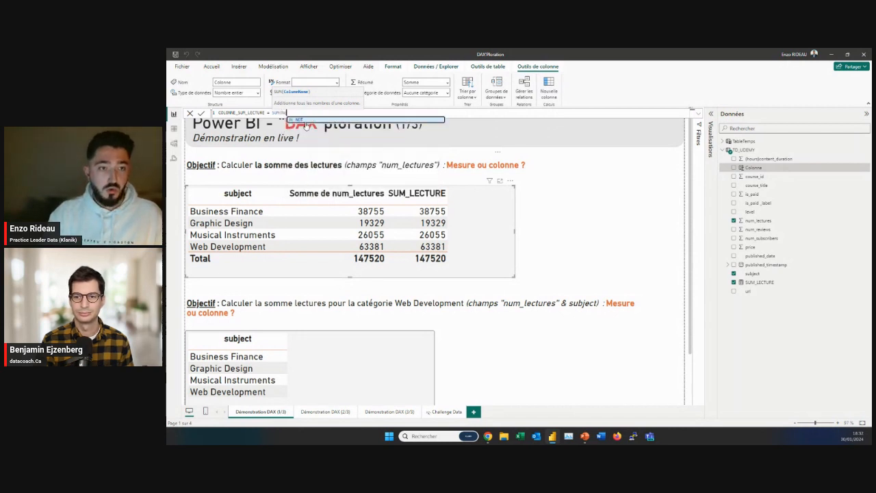
text(le)
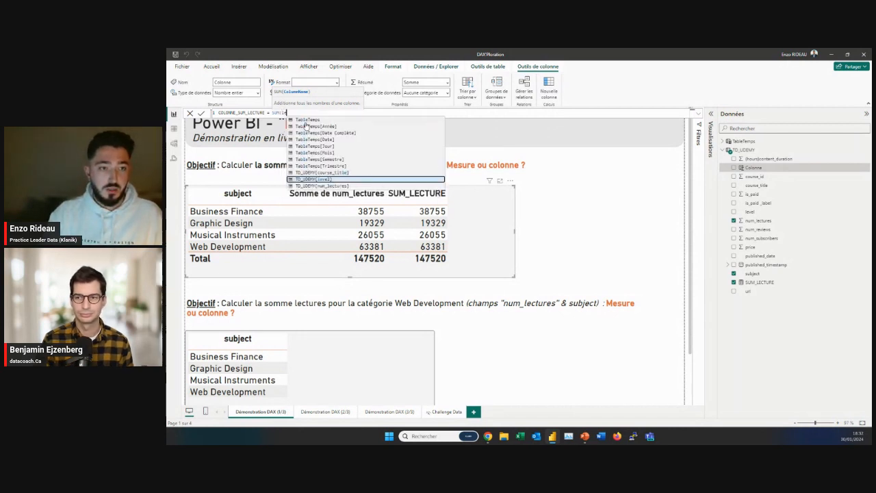
key(Up)
key(Down)
key(Down)
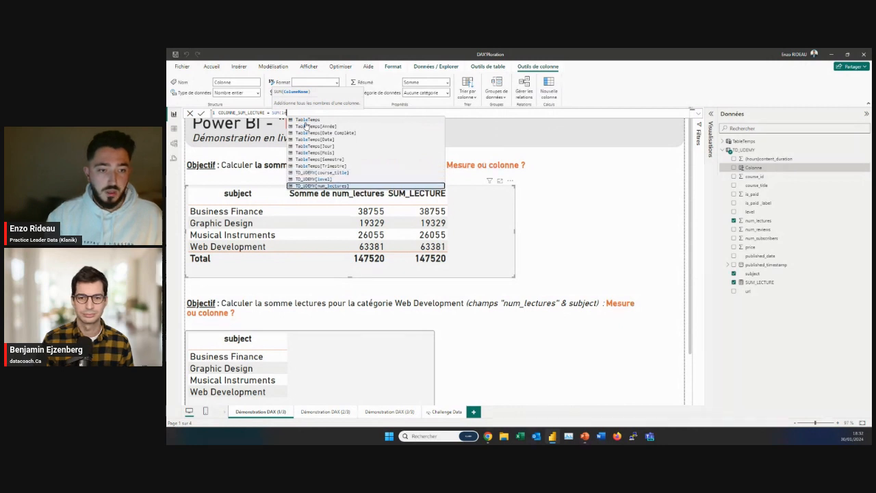
key(Tab)
text())
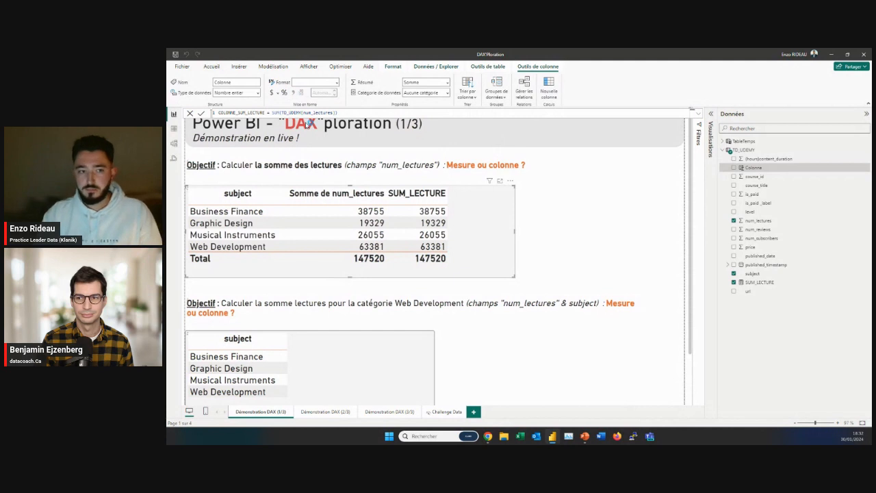
key(Return)
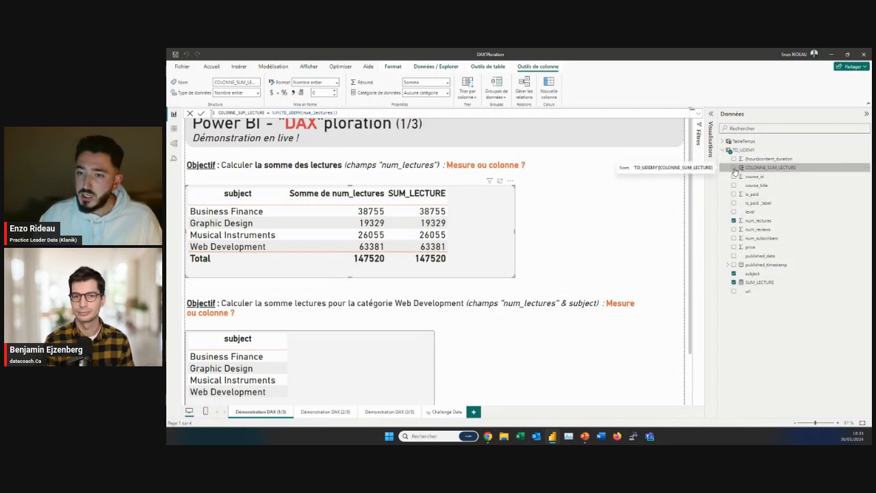
Step: Add COLONNE_SUM_LECTURE to the first subject table and widen the table until the new column fits
click(735, 168)
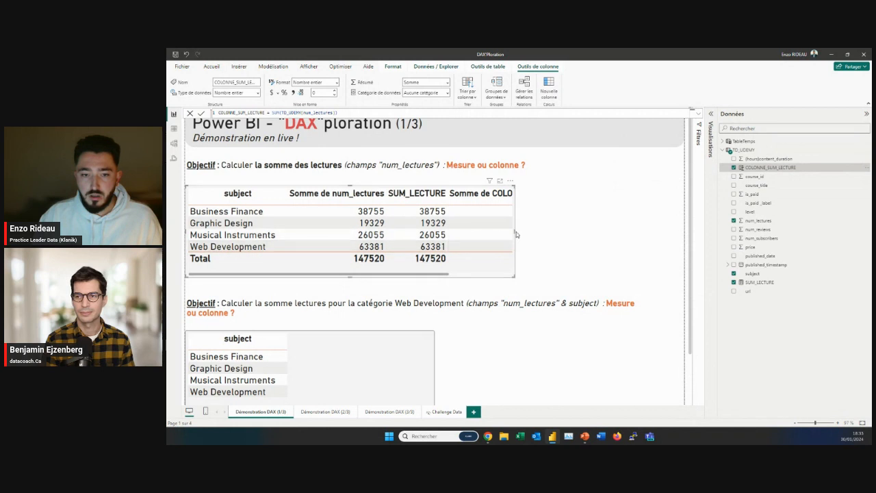
drag(545, 234, 619, 232)
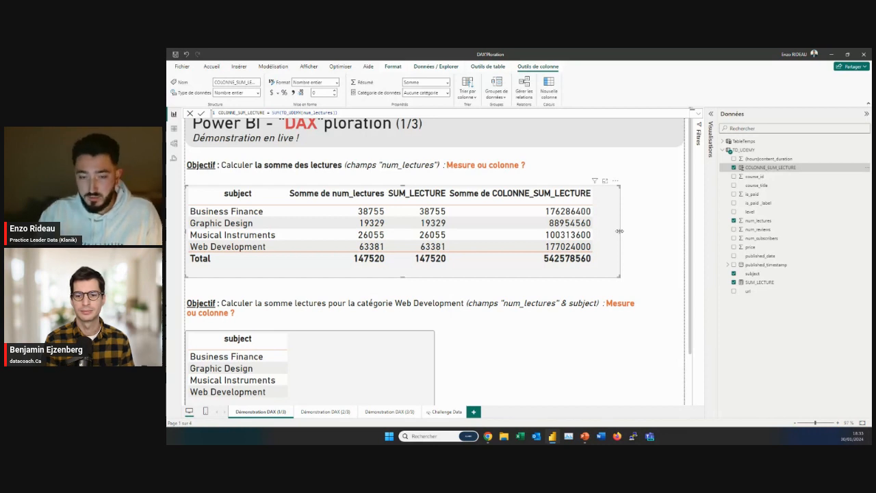
Step: Narrow the first subject table and place a card showing the SUM_LECTURE measure beside it
drag(618, 230, 455, 250)
click(710, 120)
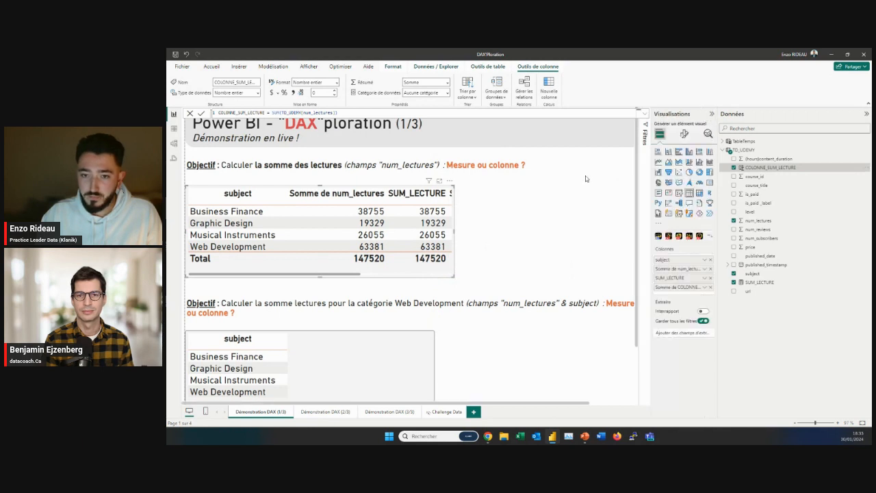
drag(710, 183, 508, 234)
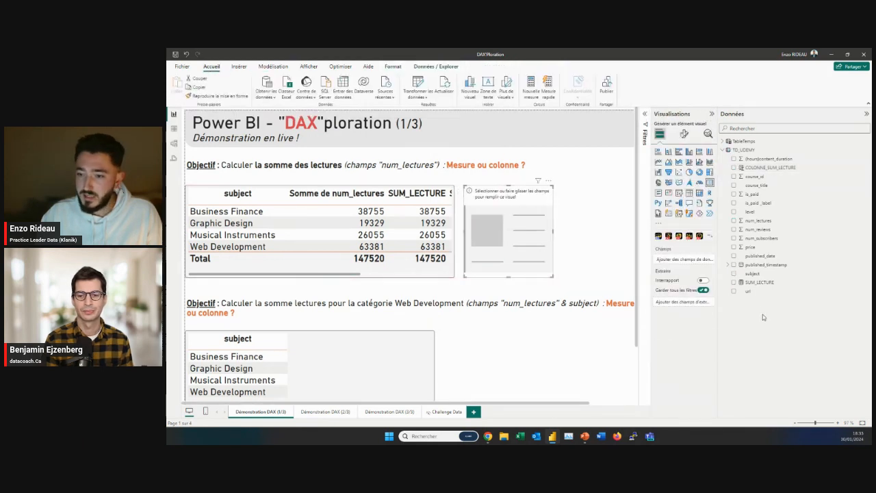
click(735, 283)
drag(522, 241, 516, 241)
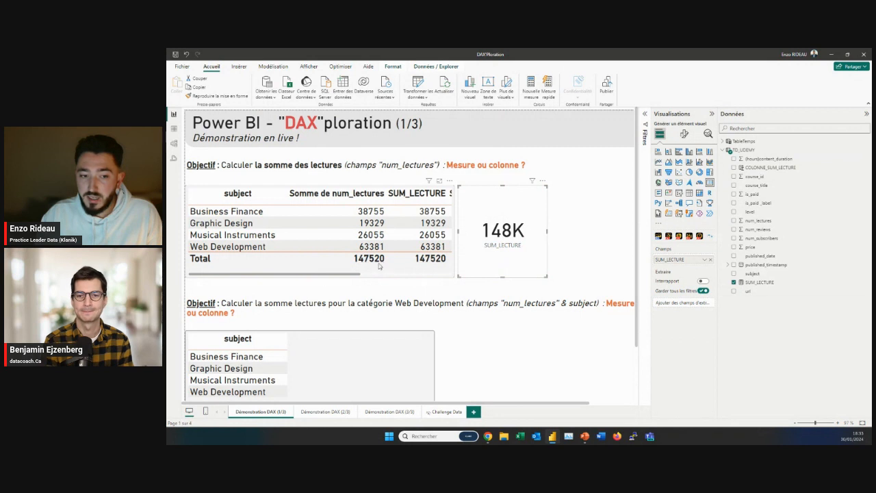
Step: Set the display units of the SUM_LECTURE card's value to Aucun
click(684, 134)
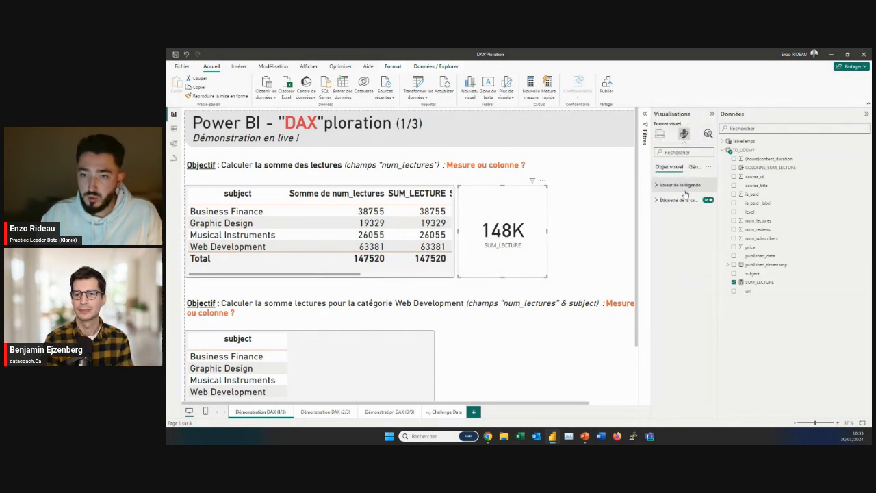
click(686, 189)
click(683, 259)
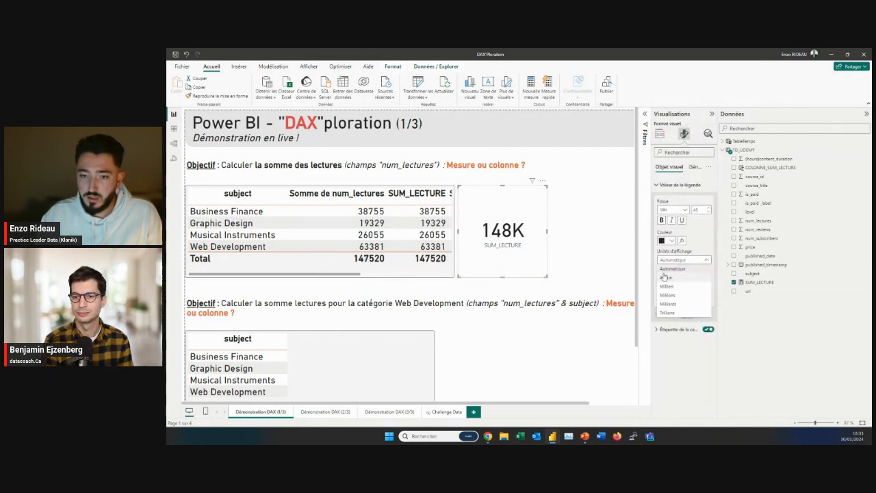
click(678, 279)
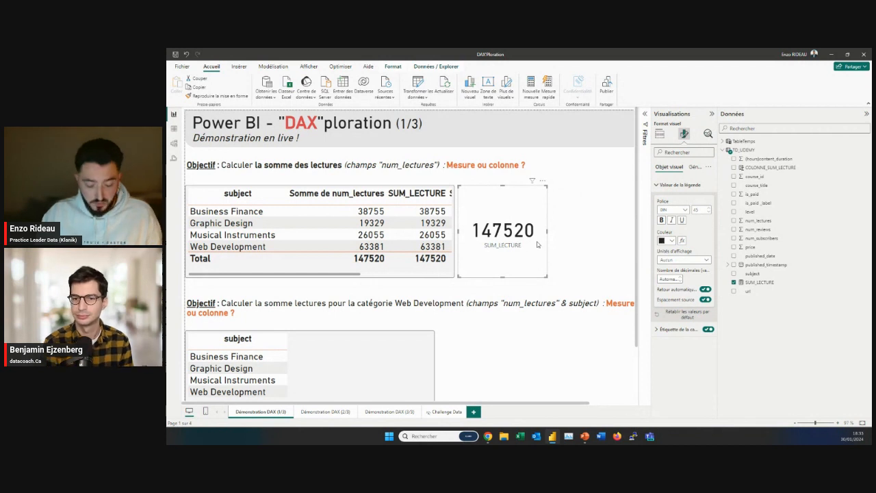
Step: Duplicate the card, replace its SUM_LECTURE field with COLONNE_SUM_LECTURE, and widen the copy to fit the full number
key(ctrl+c)
key(ctrl+v)
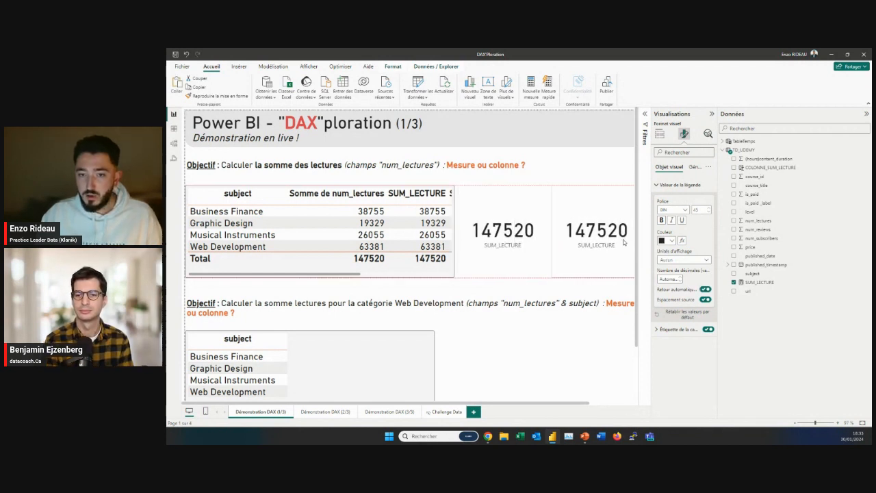
drag(558, 404, 602, 404)
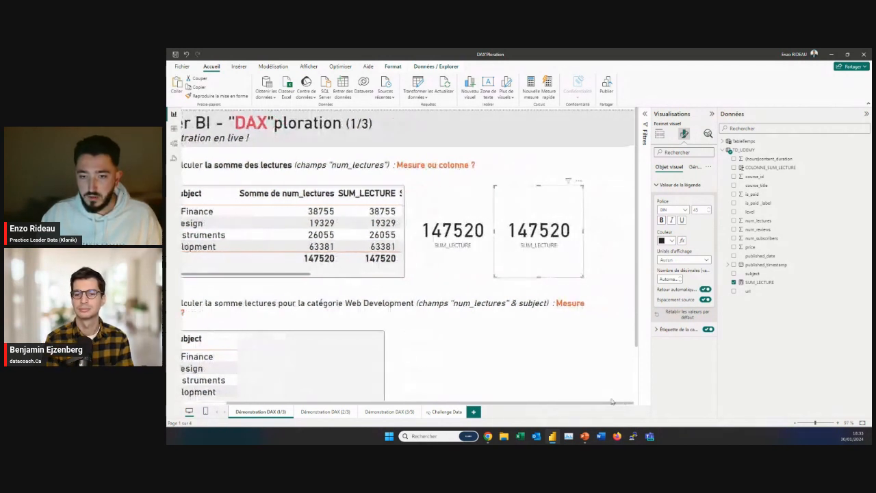
click(733, 282)
click(733, 167)
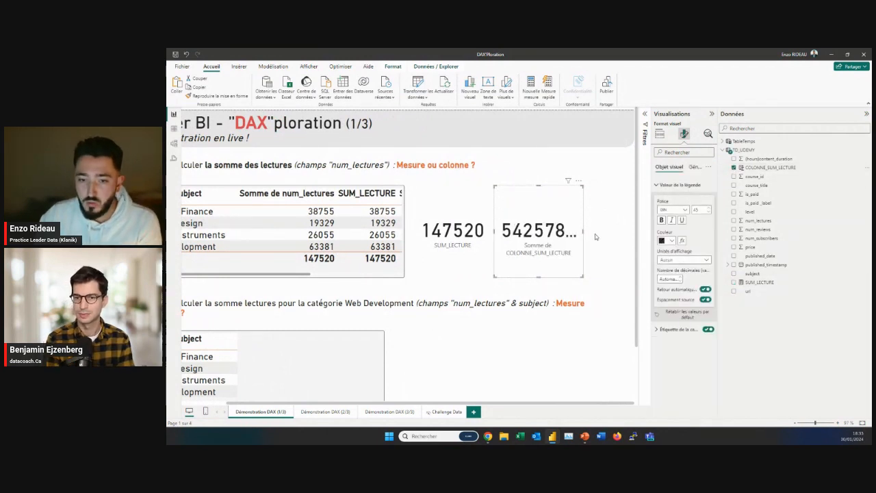
drag(582, 230, 611, 230)
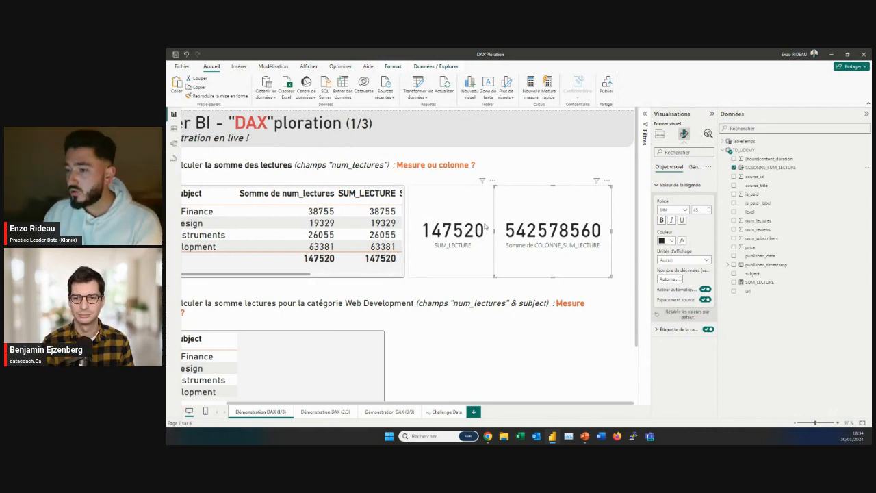
Step: Examine the row values of COLONNE_SUM_LECTURE in the TD_UDEMY table data, return to the report, and view the column's formula
click(174, 130)
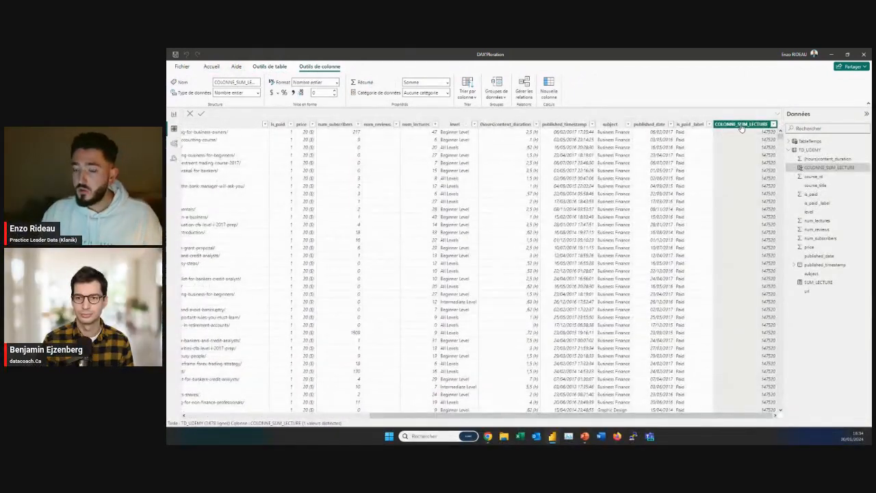
click(741, 127)
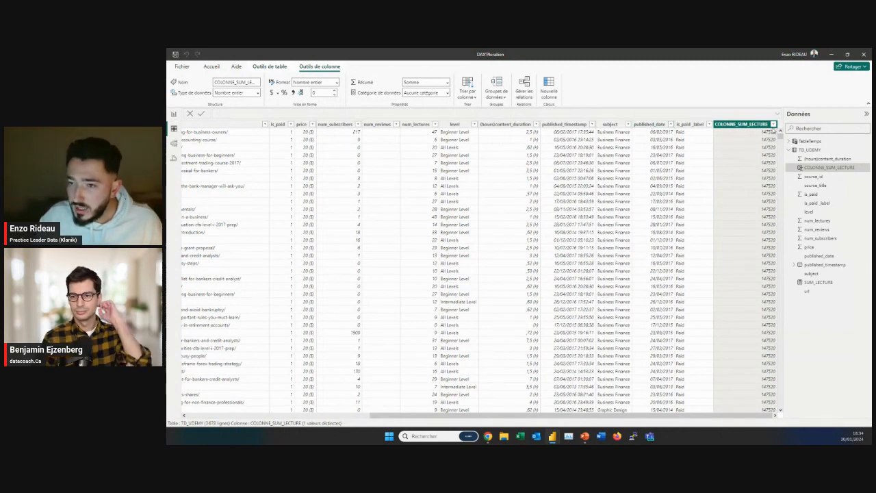
scroll(748, 168, down, 10)
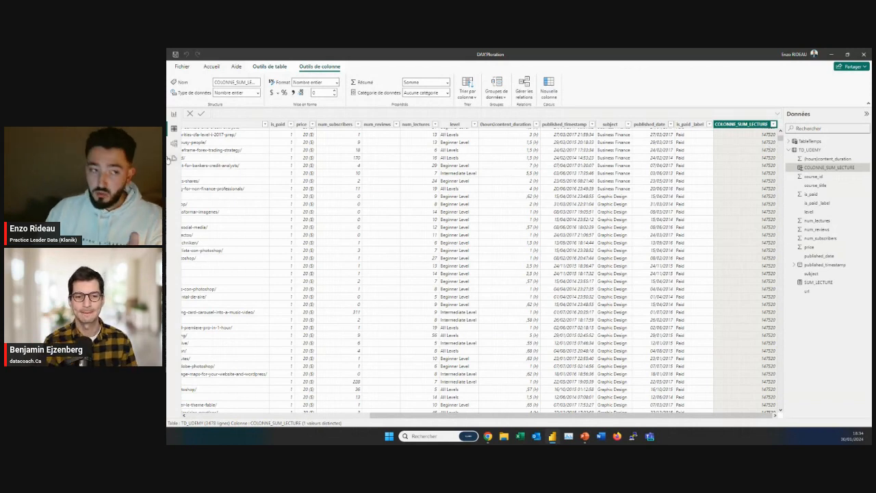
click(173, 115)
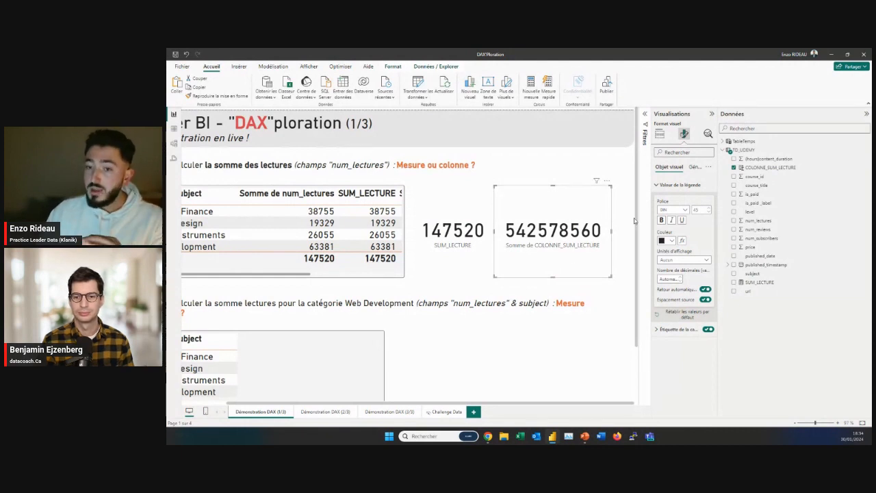
click(770, 167)
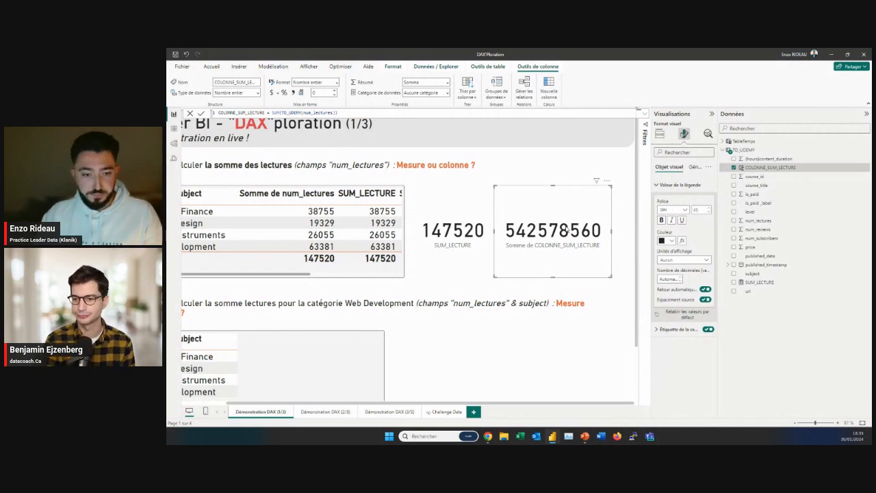
Step: Delete the COLONNE_SUM_LECTURE card and the SUM_LECTURE card from the report page
key(Delete)
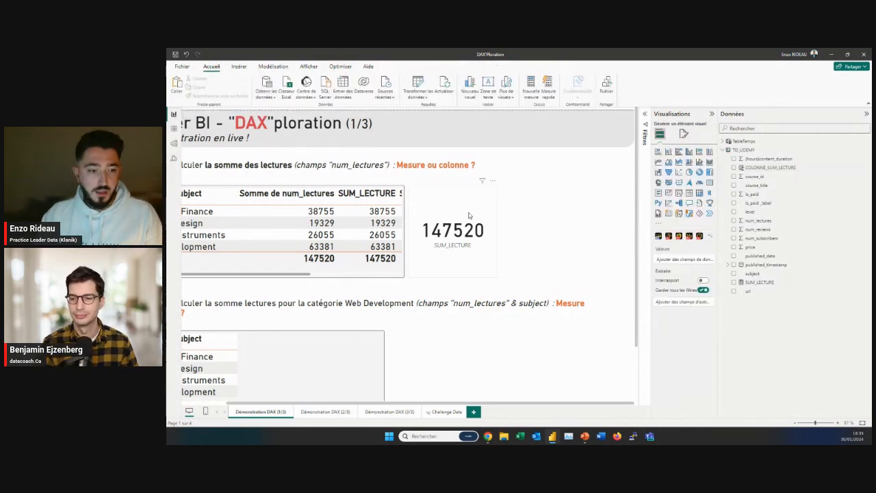
click(469, 216)
key(Delete)
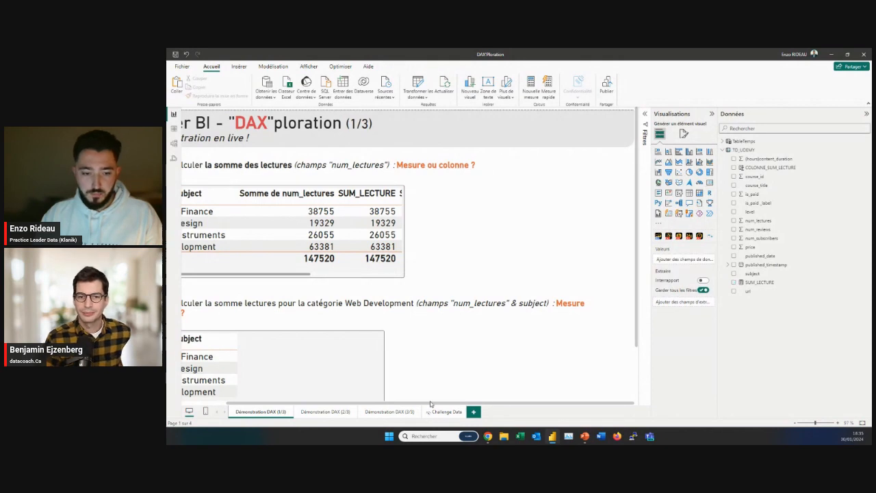
Step: Widen the first subject table and remove the COLONNE_SUM_LECTURE column from it
drag(385, 404, 340, 403)
scroll(455, 204, down, 1)
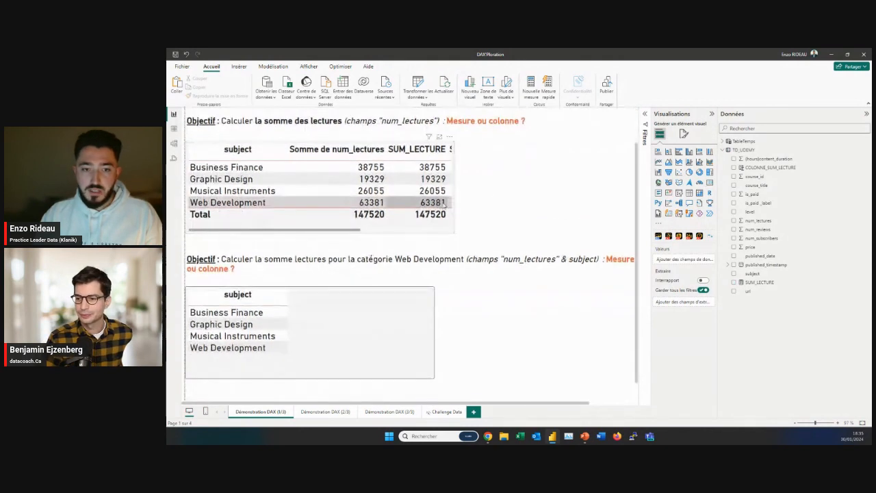
click(454, 202)
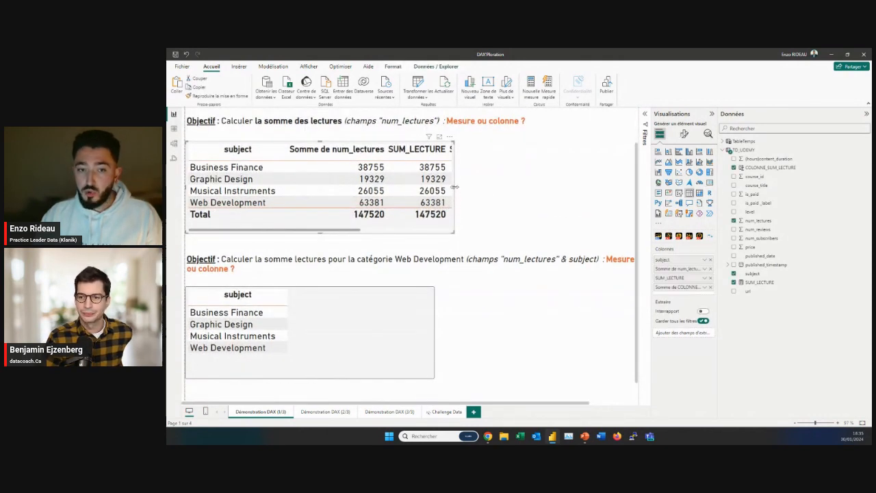
drag(455, 187, 534, 188)
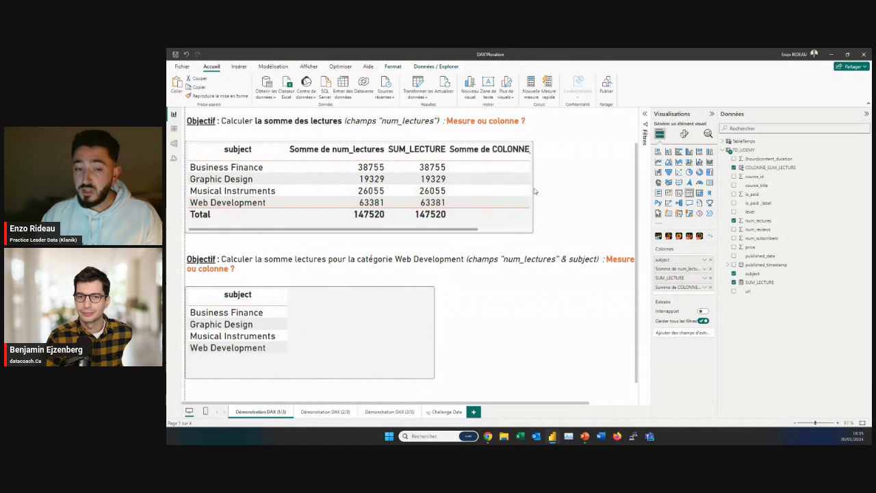
click(711, 287)
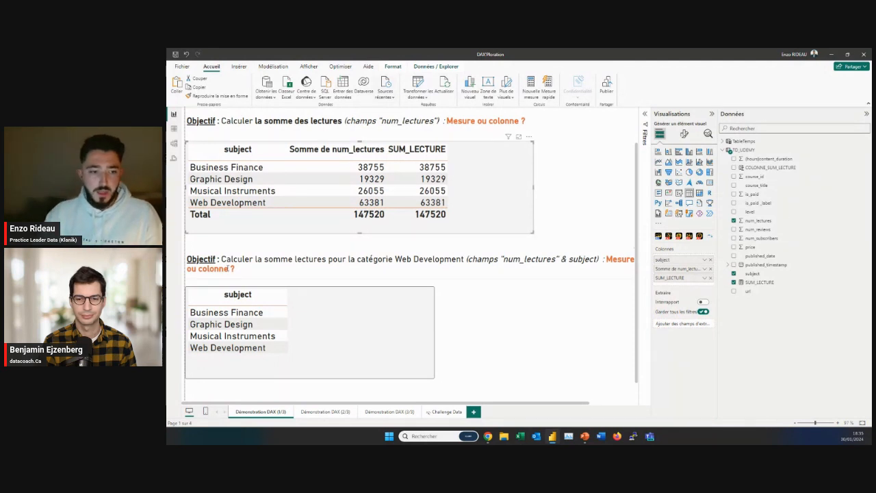
Step: Examine the wording of the second objective and the Web Development row of the first subject table
click(286, 269)
click(287, 269)
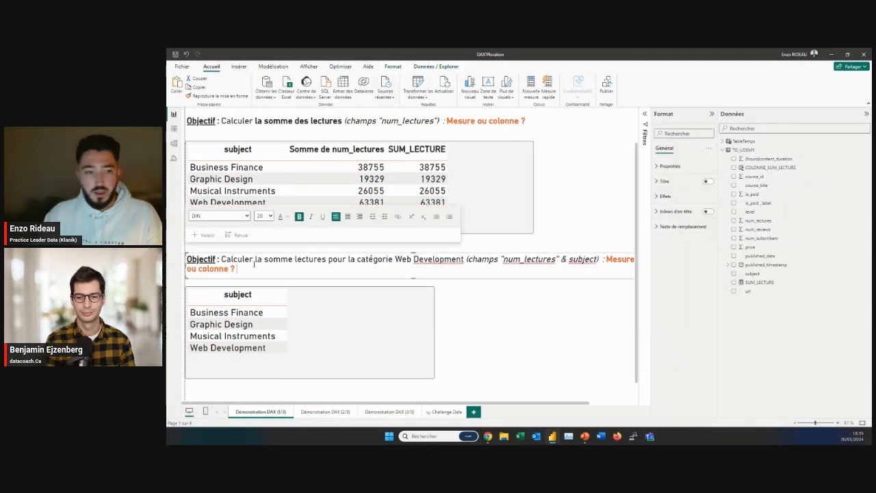
drag(227, 260, 336, 260)
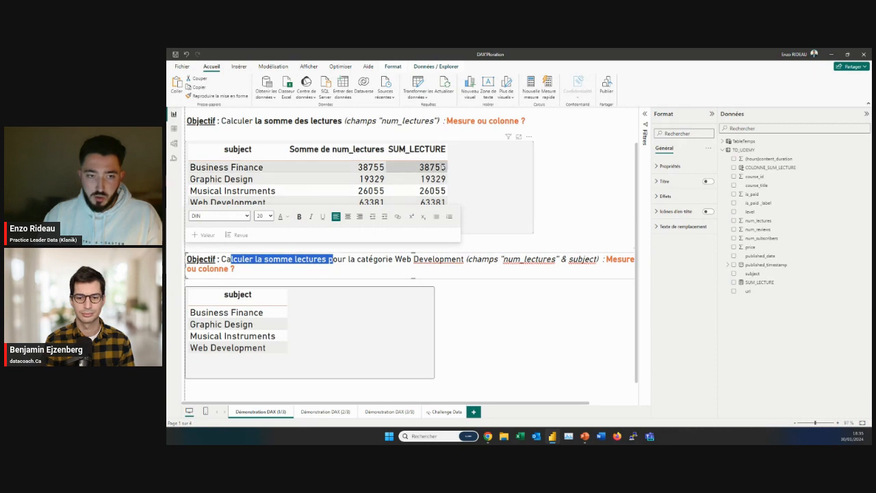
click(476, 175)
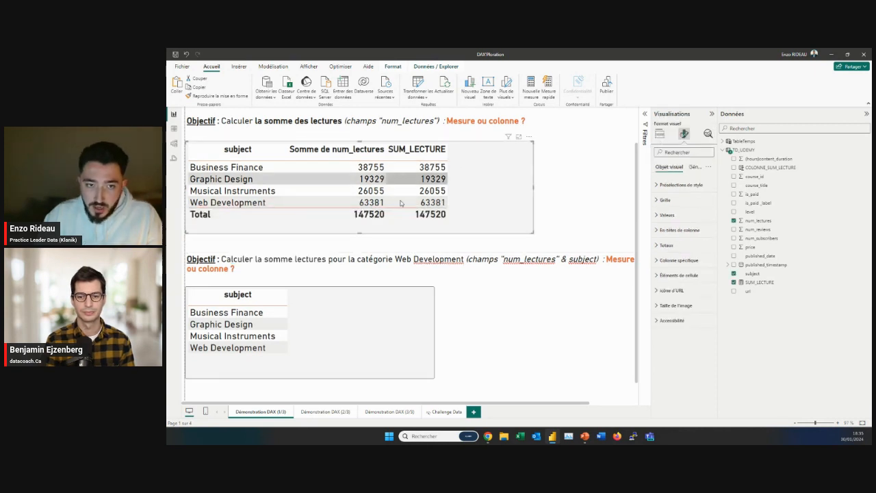
click(396, 259)
drag(396, 259, 472, 256)
click(491, 264)
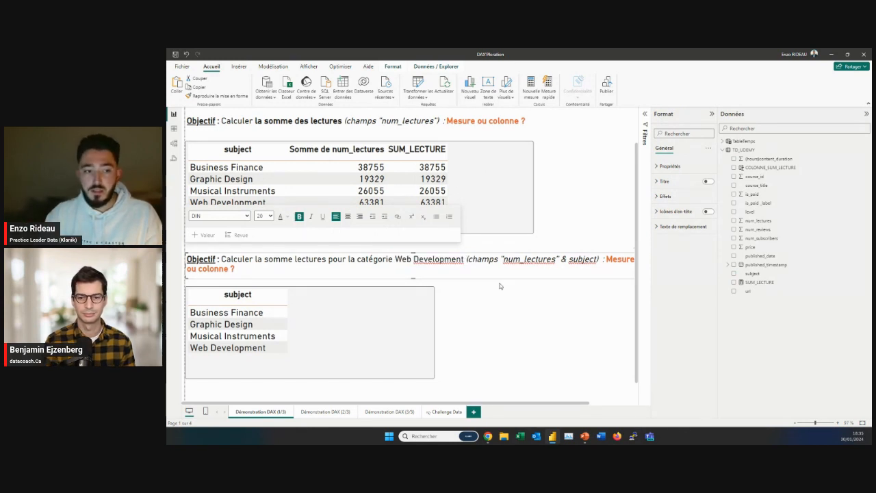
click(489, 219)
click(241, 205)
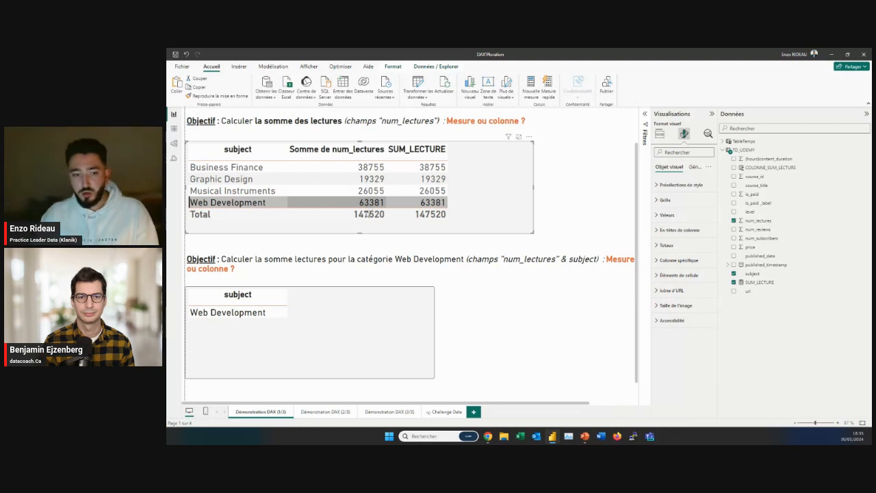
click(386, 202)
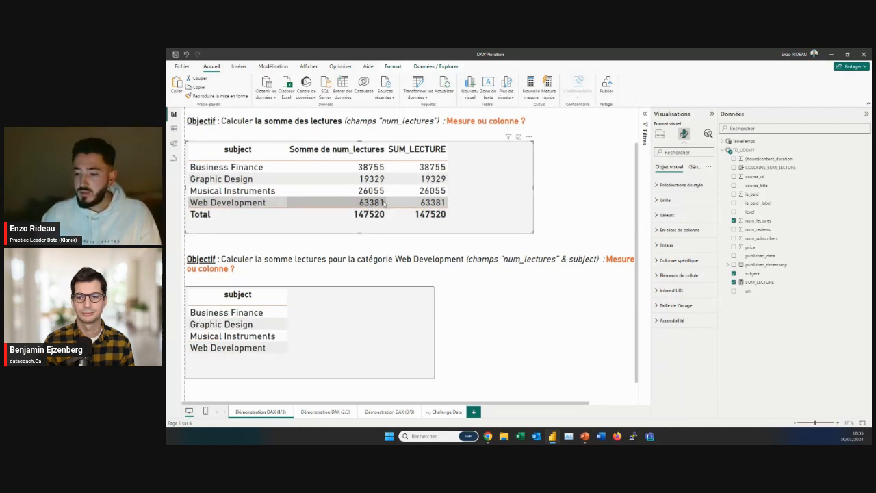
Step: Create a new measure named SUM_LECTURE_WEB_DEV in the TD_UDEMY table
click(748, 151)
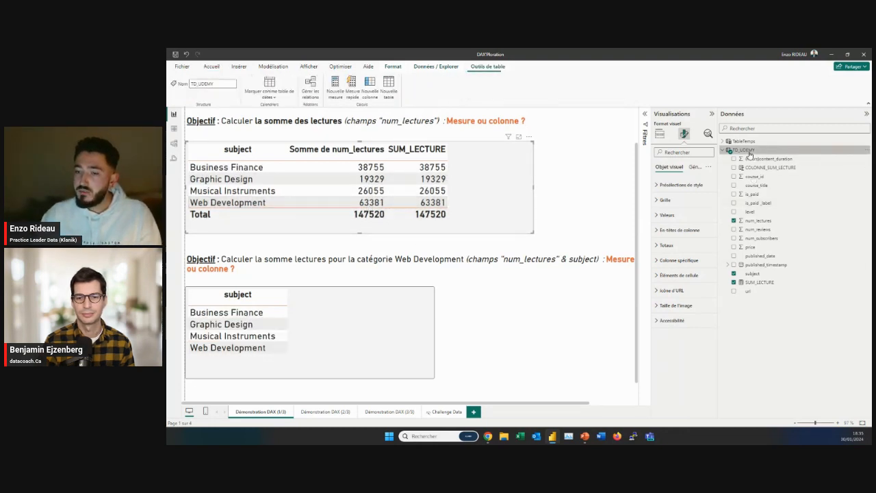
right_click(750, 155)
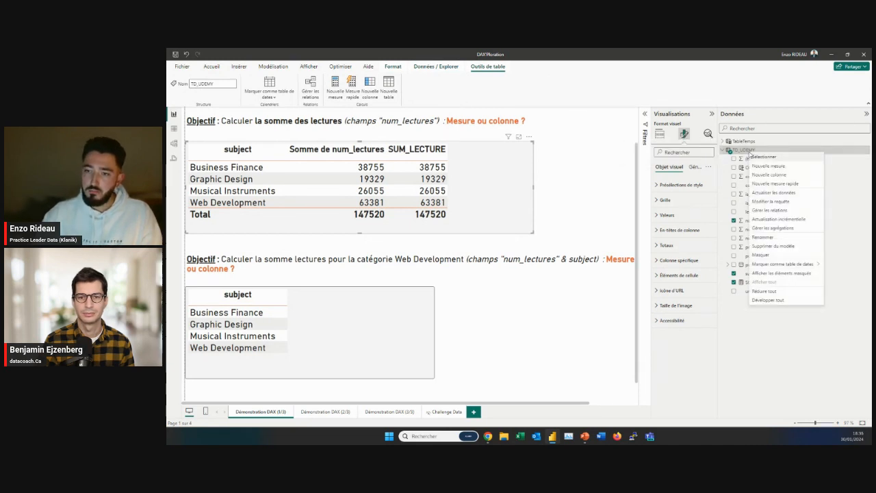
click(766, 166)
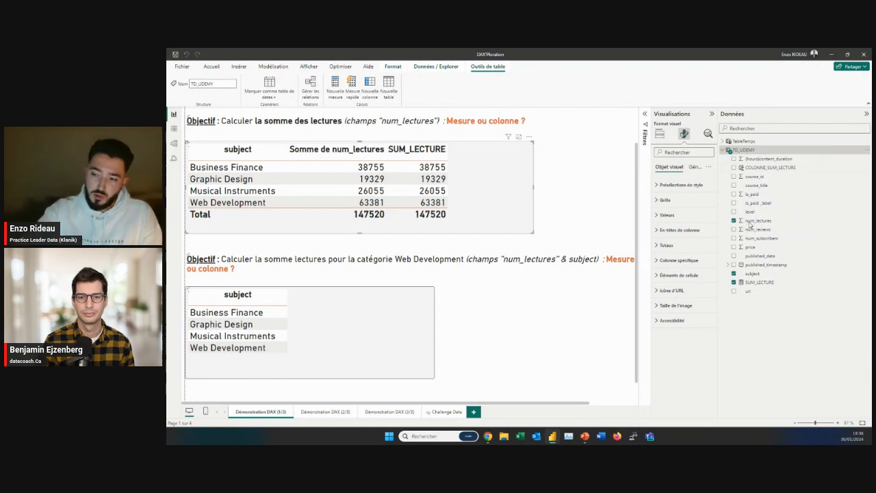
double_click(227, 112)
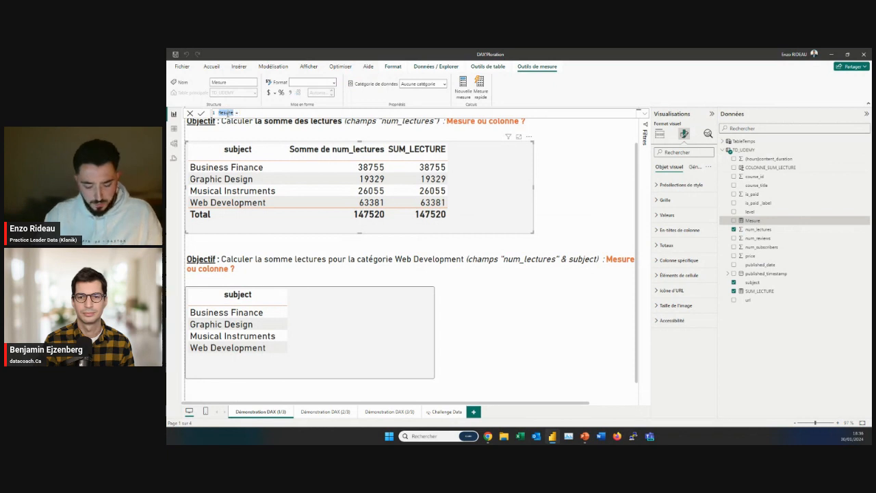
text(SU)
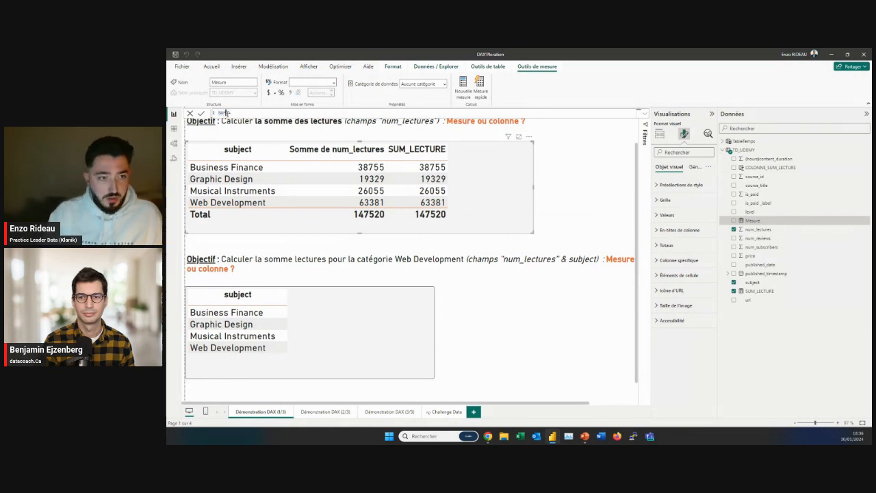
text(M_LECTURE)
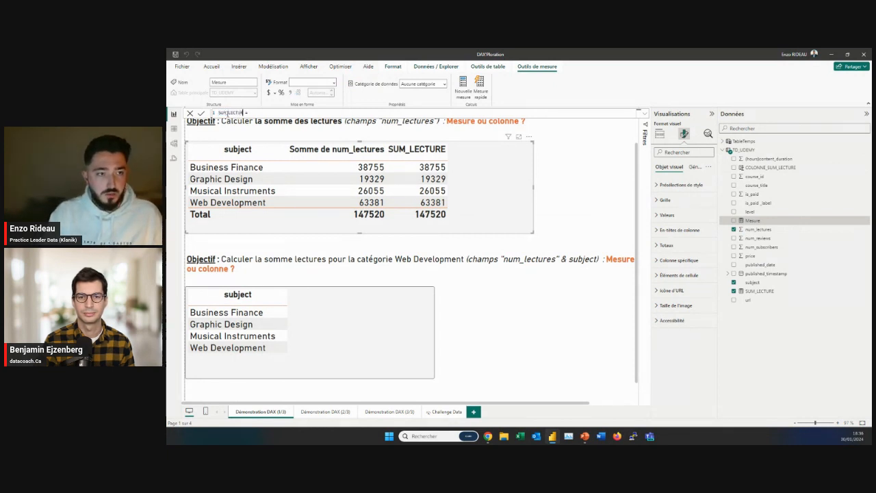
text(_WEB_DEVE)
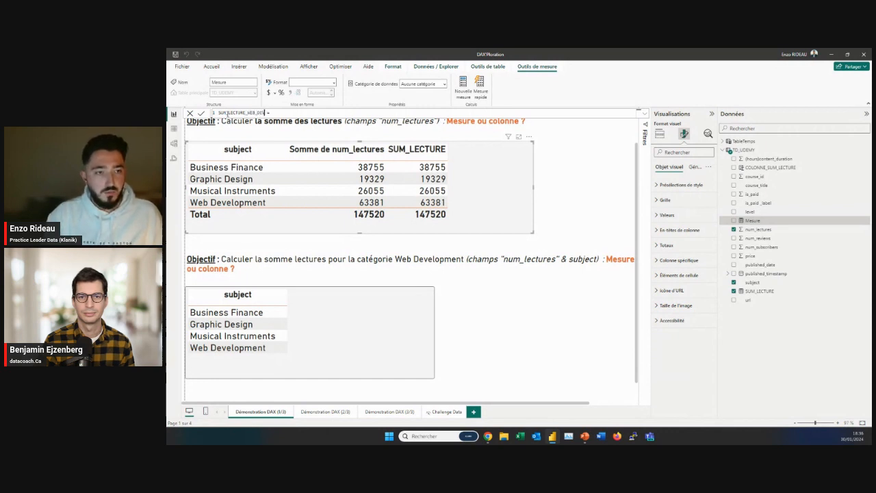
key(Right)
key(Right)
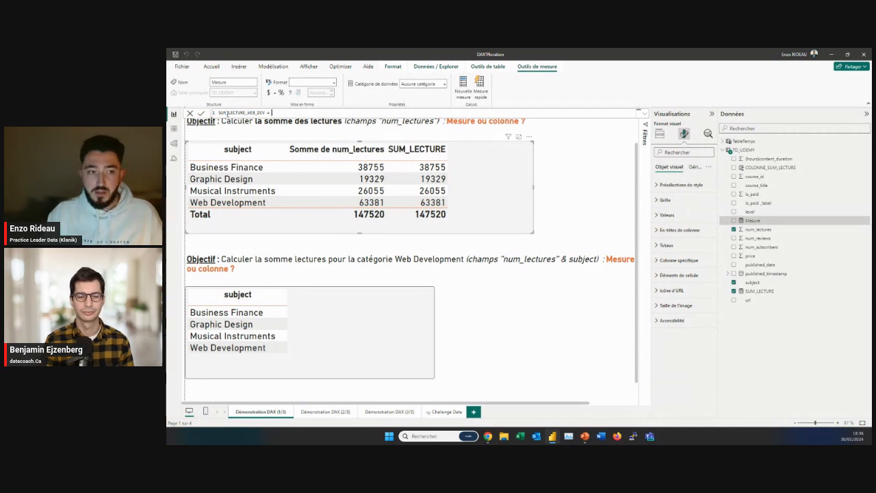
Step: Start the measure's formula with CALCULATE and give it SUM(TD_UDEMY[num_lectures]) as the expression
text(CALCULATE()
key(Tab)
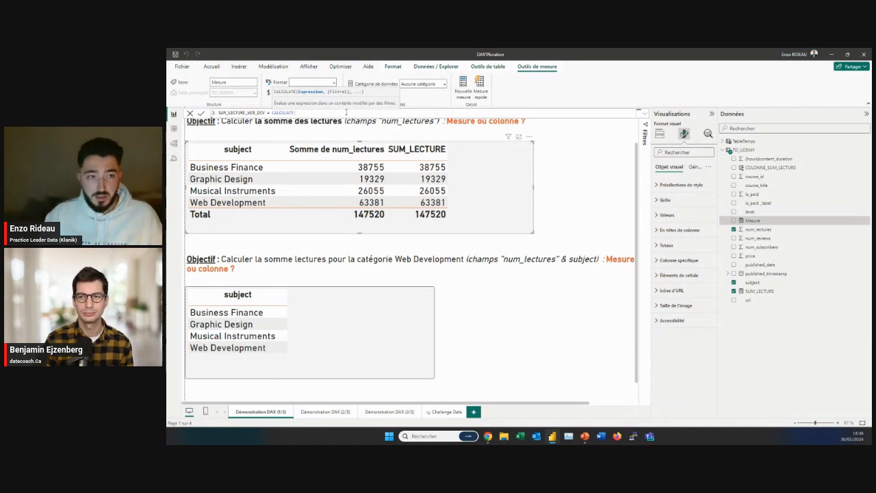
text(()
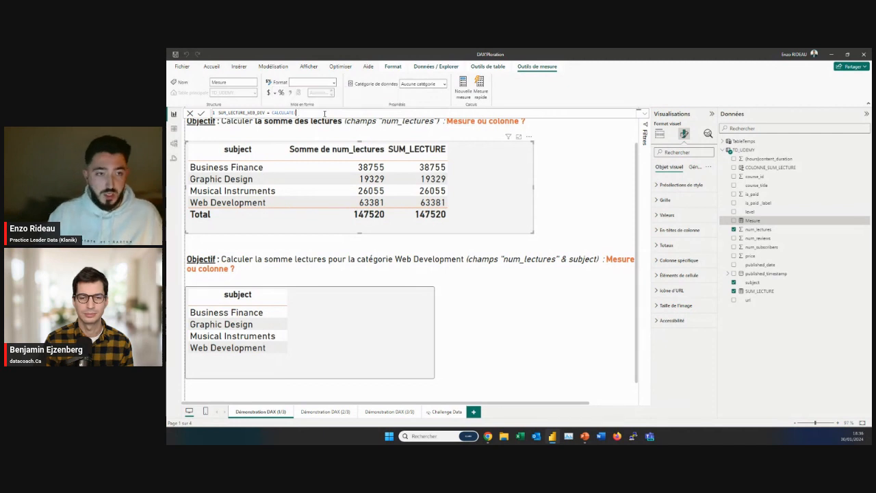
text(SUM)
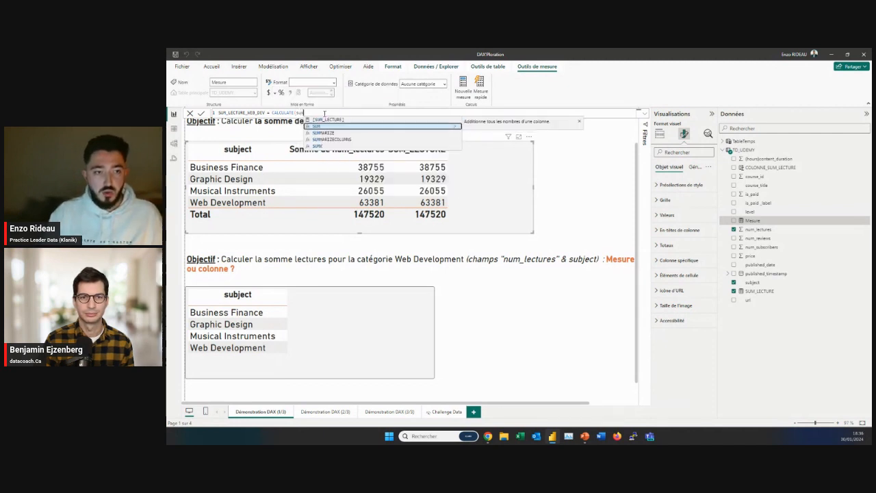
text(()
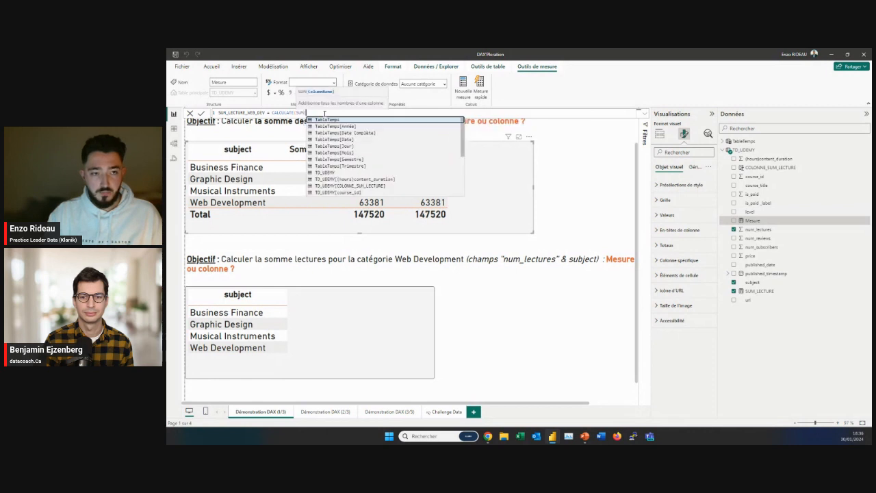
text(lec)
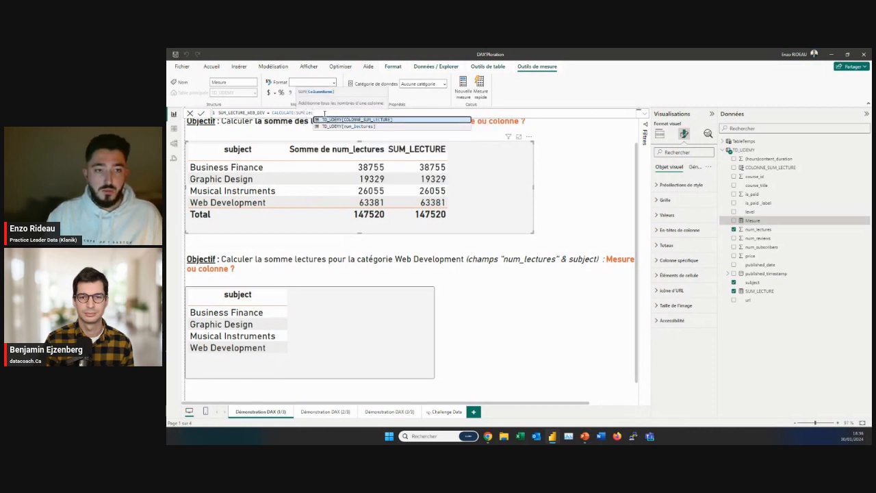
key(Down)
key(Tab)
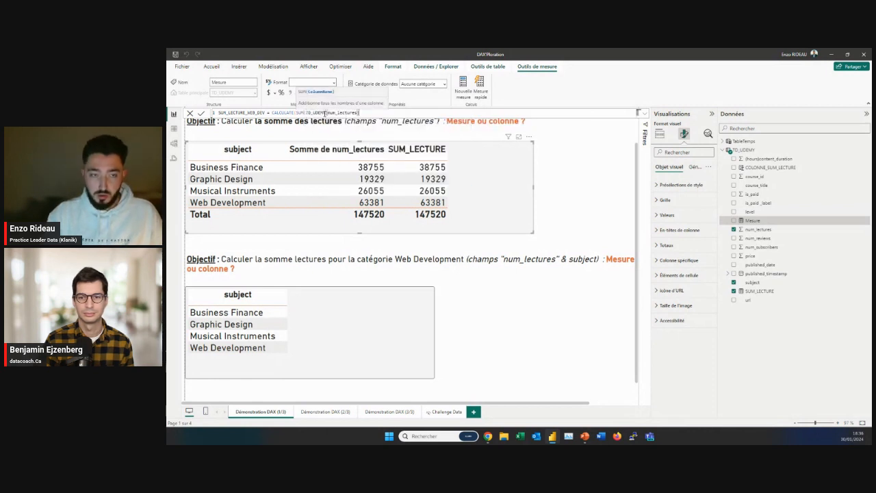
text())
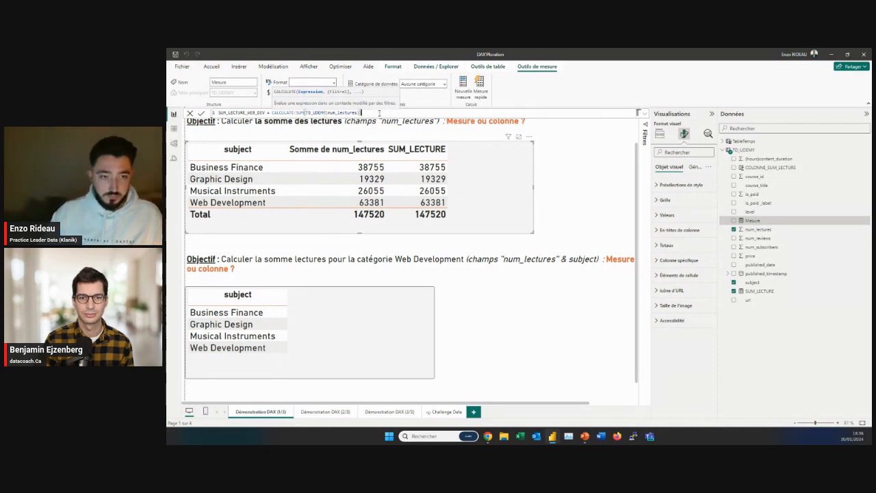
Step: Add the filter TD_UDEMY[subject]="Web Development" to the CALCULATE formula and close it
text(,)
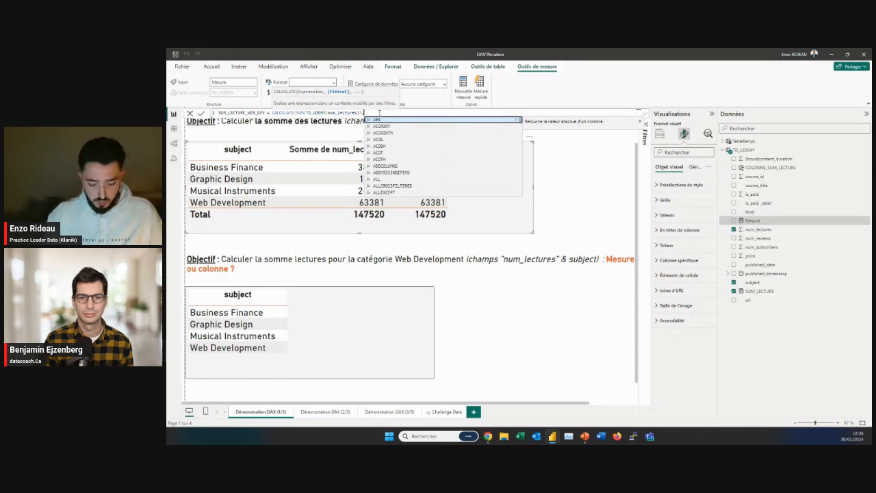
text(sub)
key(Tab)
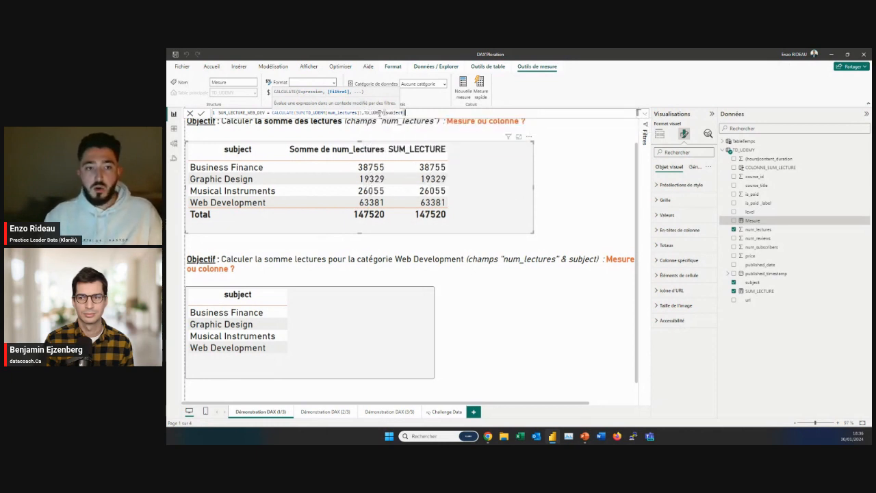
text(=")
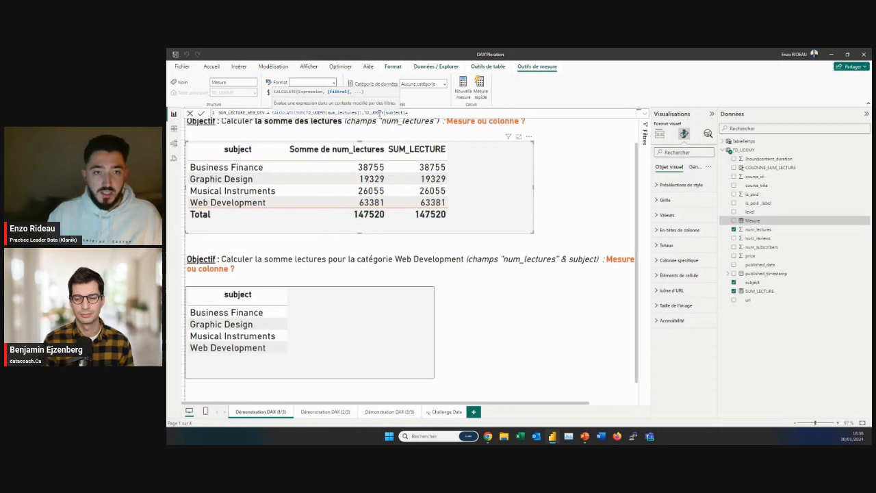
text(Web )
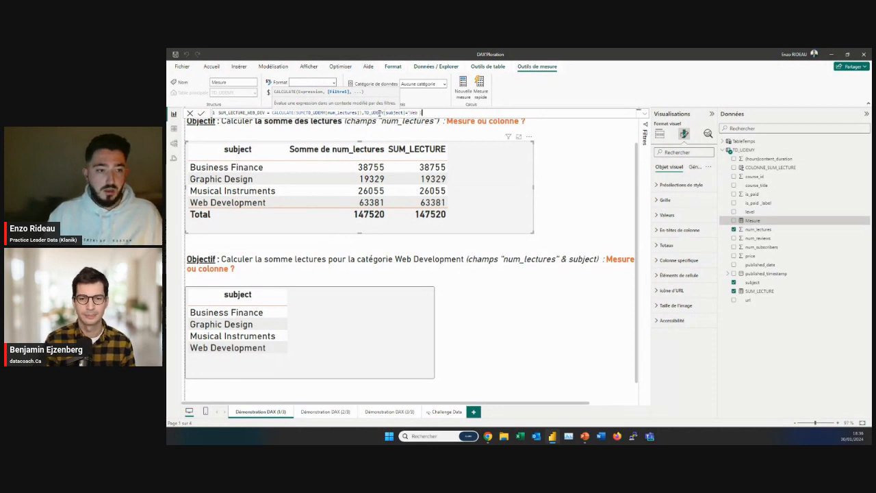
text(Development")
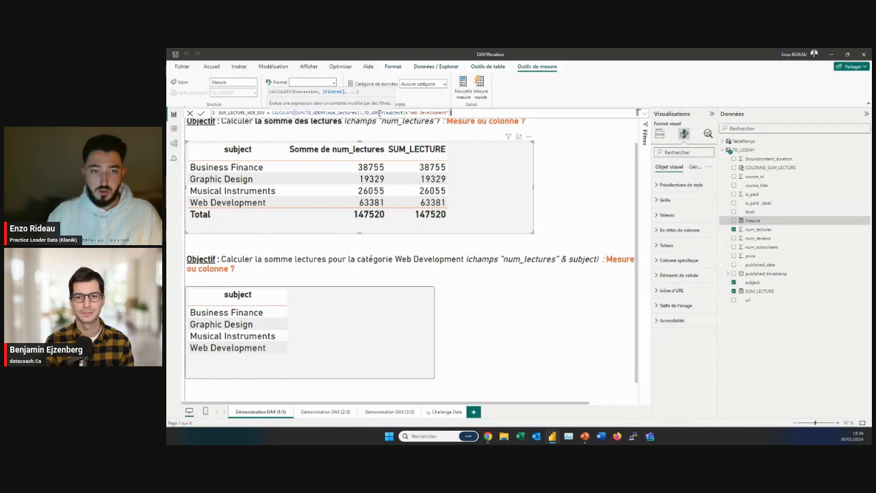
text())
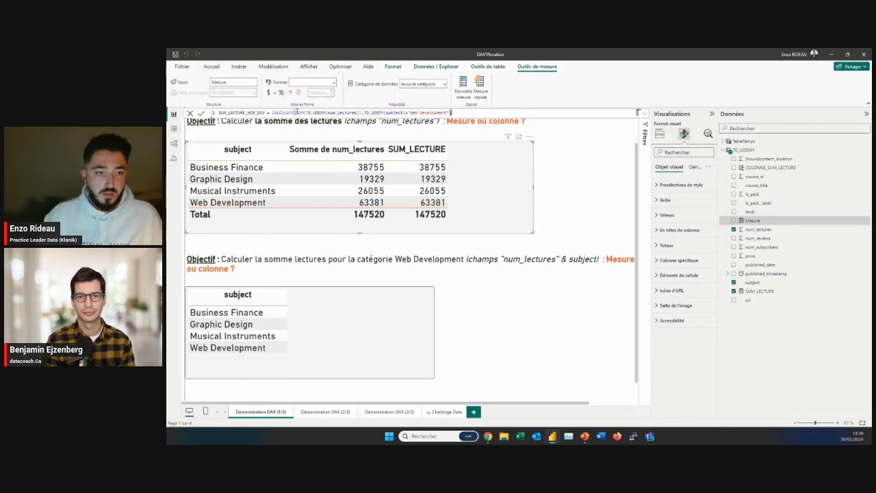
Step: Put the formula's SUM expression and subject filter on separate lines and commit the measure
click(297, 112)
key(shift+Return)
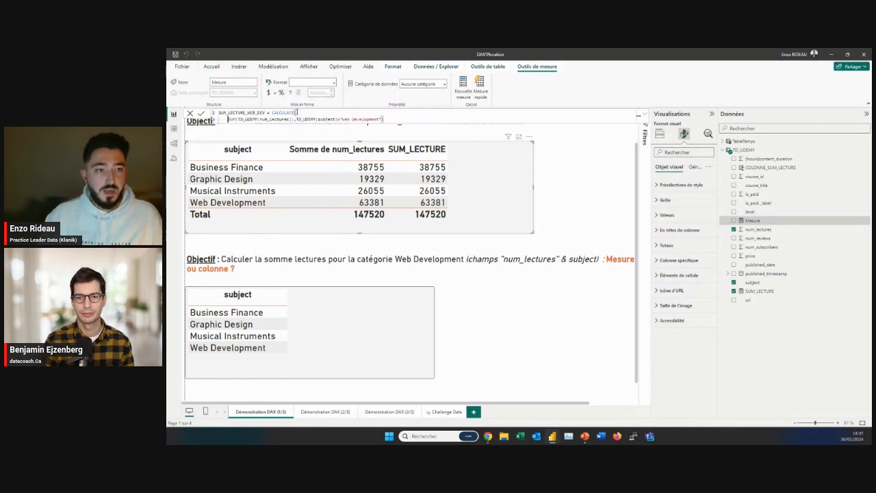
drag(228, 119, 293, 119)
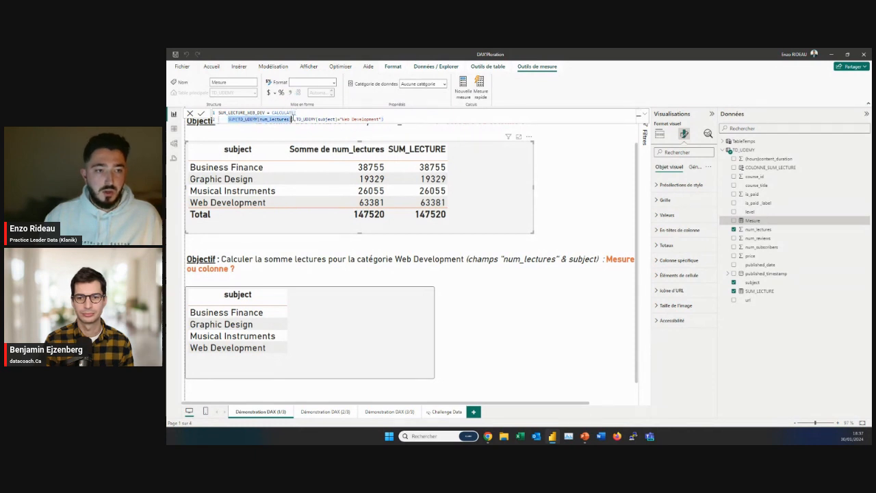
click(295, 119)
key(shift+Return)
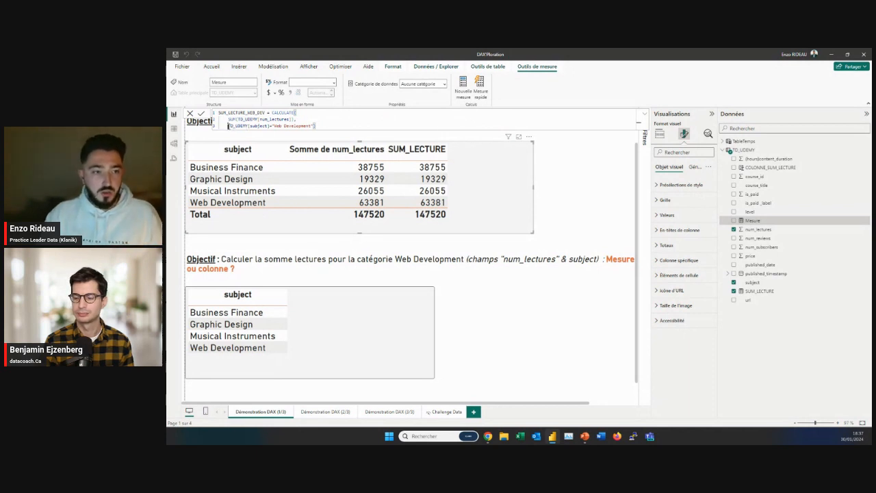
drag(228, 126, 317, 125)
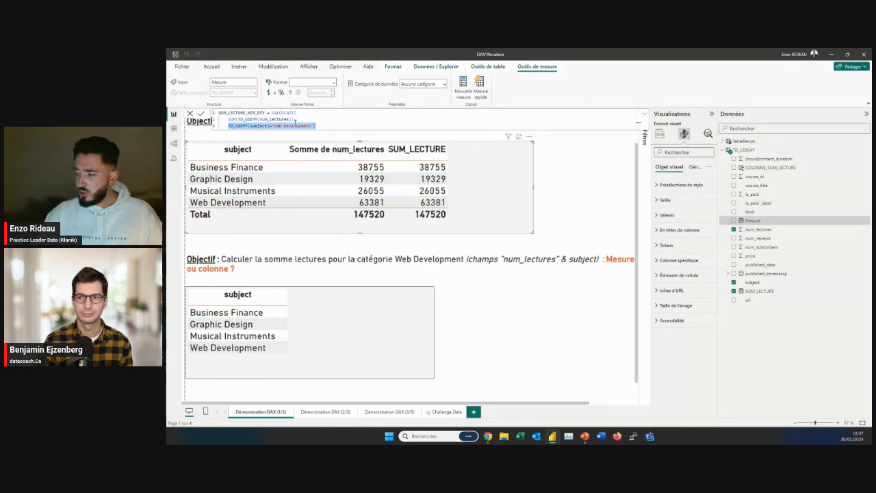
click(200, 114)
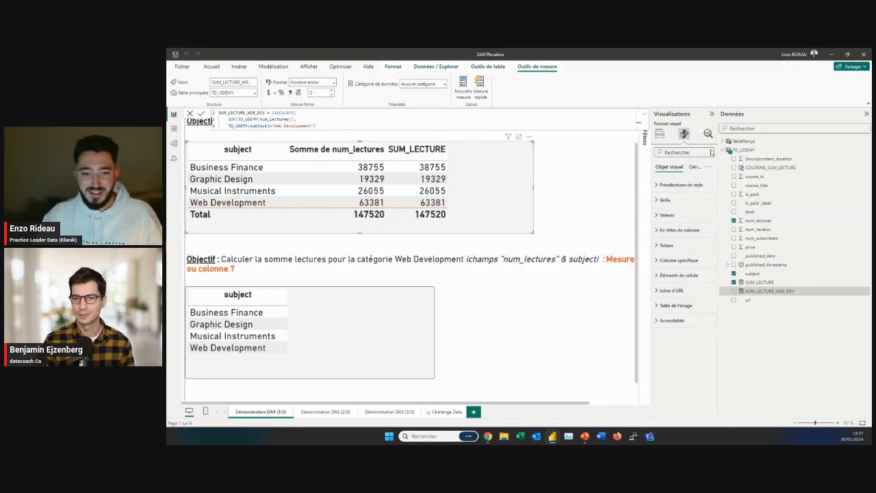
Step: Add a card showing SUM_LECTURE_WEB_DEV beside the second subject table
click(478, 308)
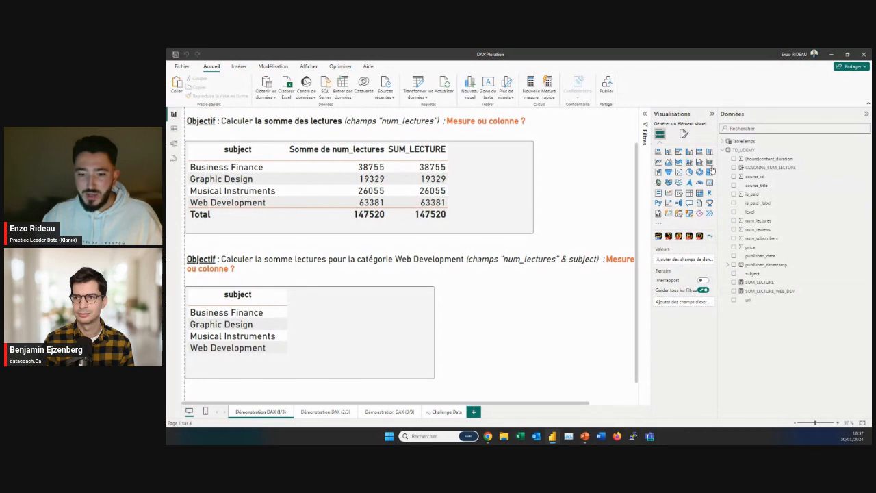
click(710, 183)
drag(542, 221, 449, 372)
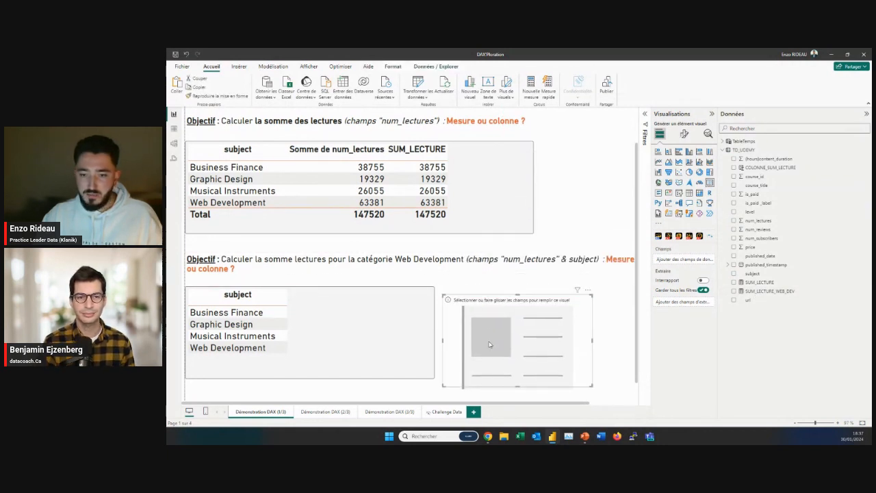
click(733, 290)
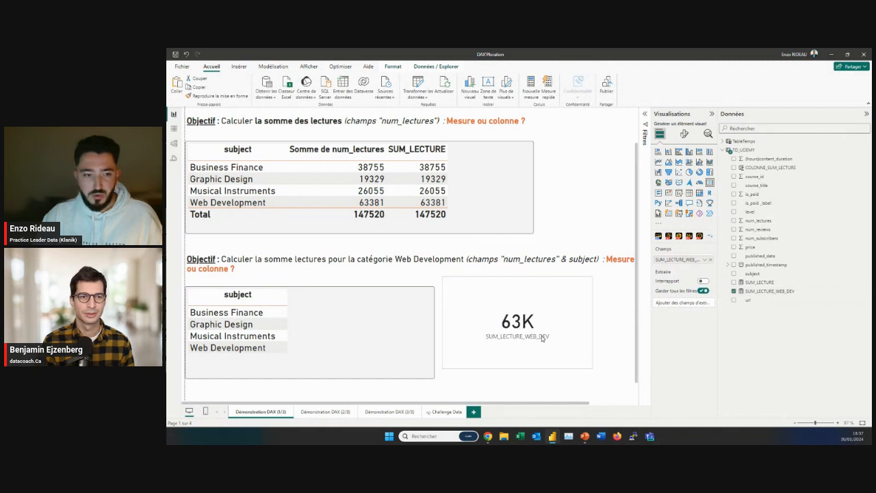
Step: Set the display units of the SUM_LECTURE_WEB_DEV card's value to Aucun so the full number is shown
click(684, 134)
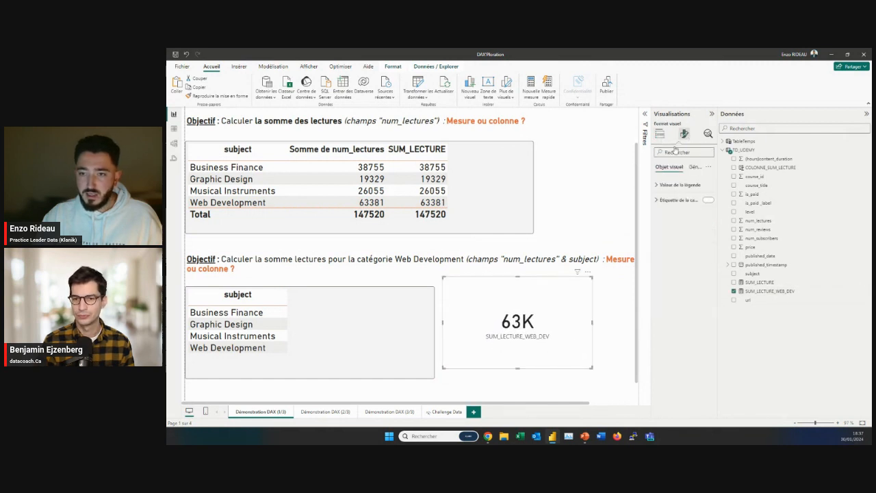
click(678, 186)
click(679, 260)
click(674, 277)
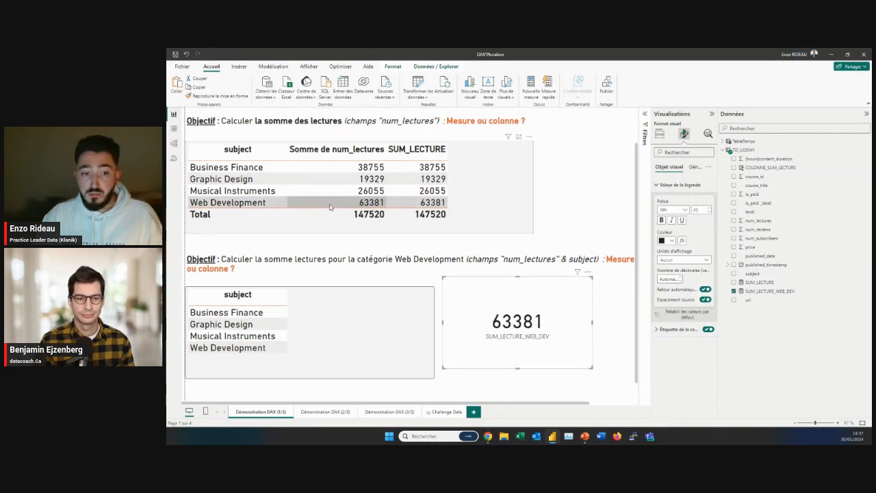
Step: Add SUM_LECTURE_WEB_DEV to the second subject table and display the measure's formula
click(337, 347)
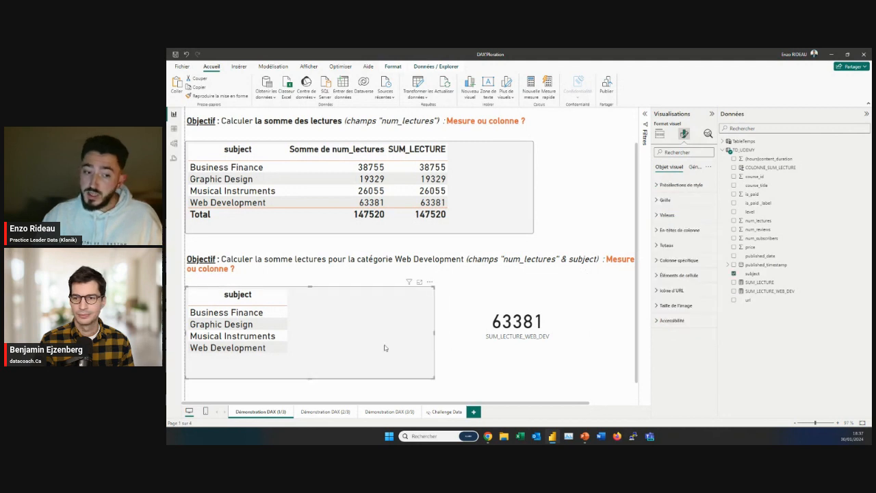
click(734, 291)
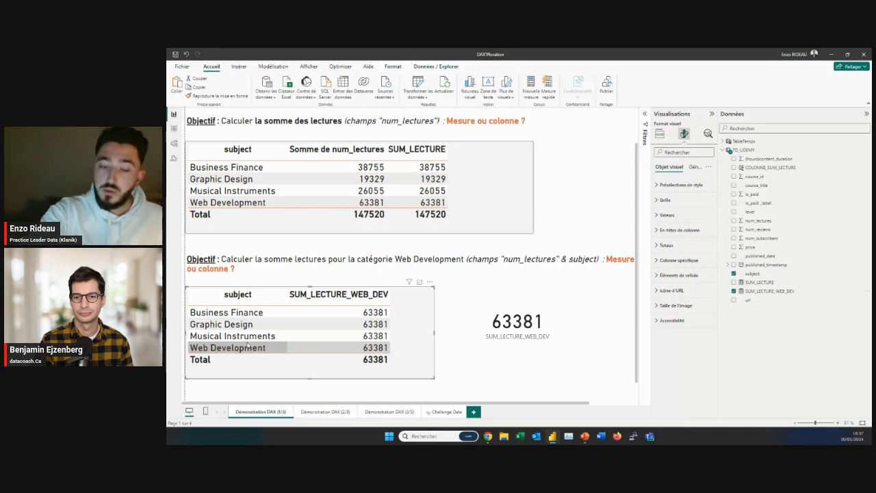
click(762, 297)
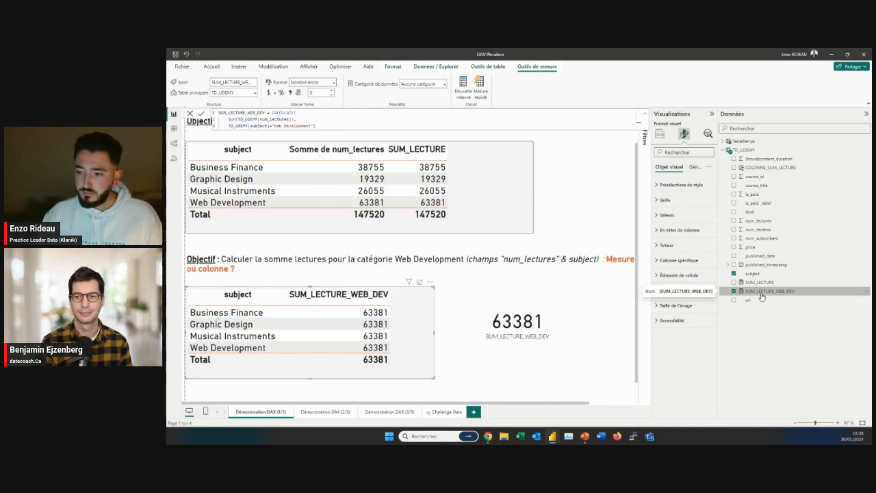
Step: On the Démonstration DAX (2/3) page, remove SUM_LECTURE from the subject table, add it back and display its formula
click(323, 412)
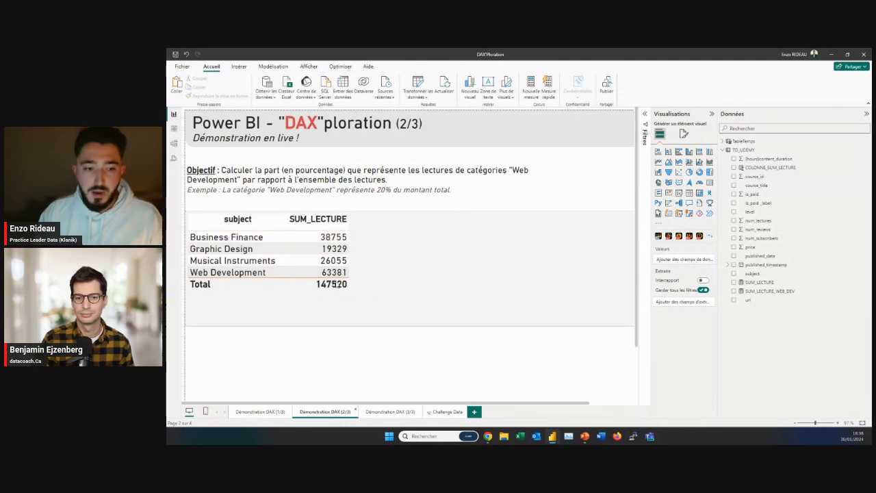
click(382, 282)
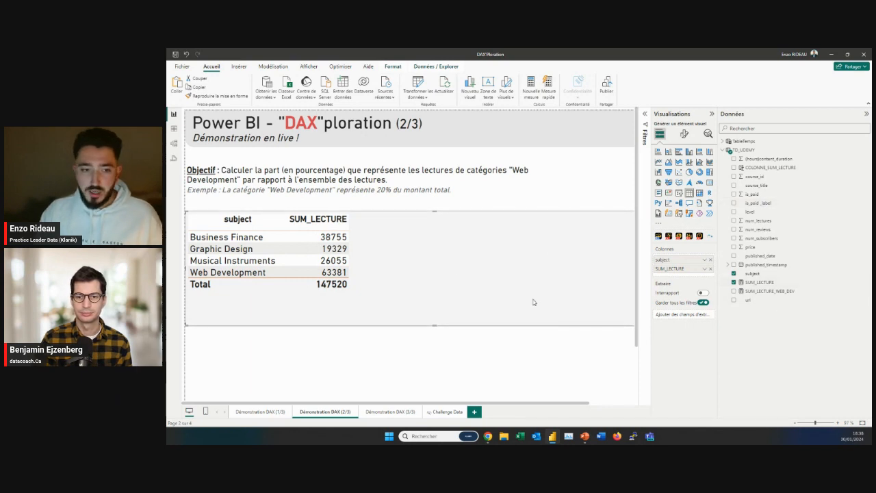
click(711, 268)
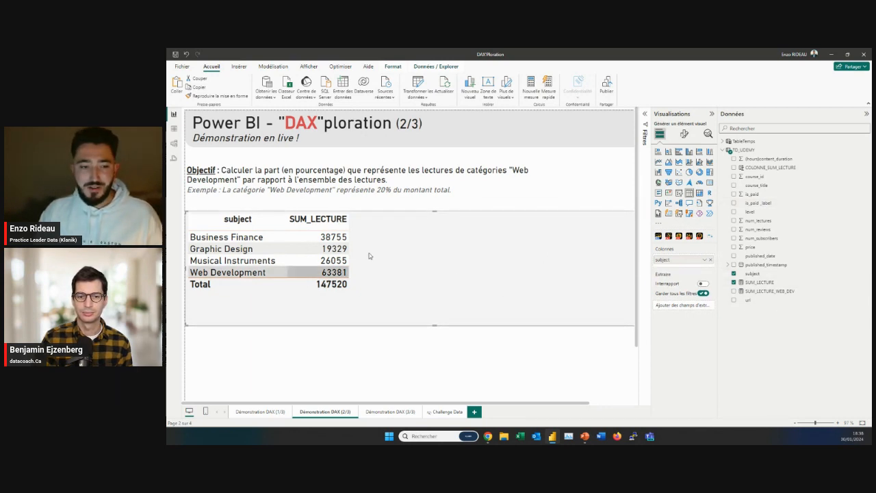
click(733, 282)
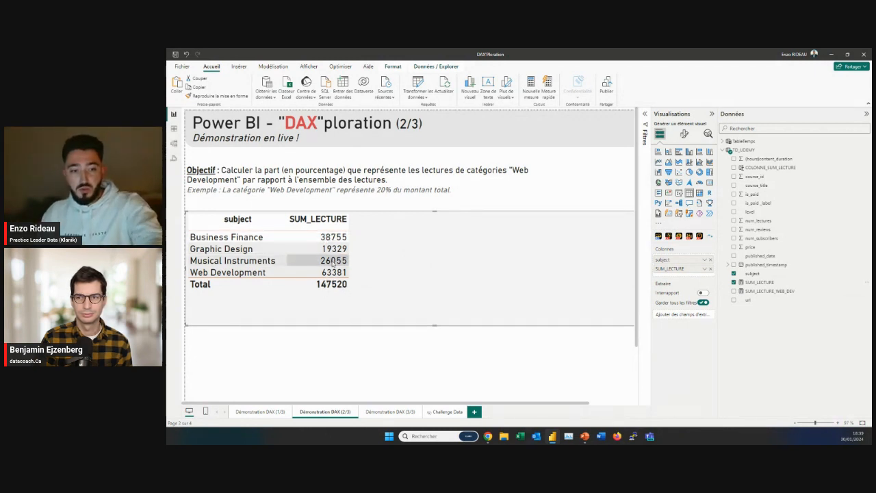
click(765, 284)
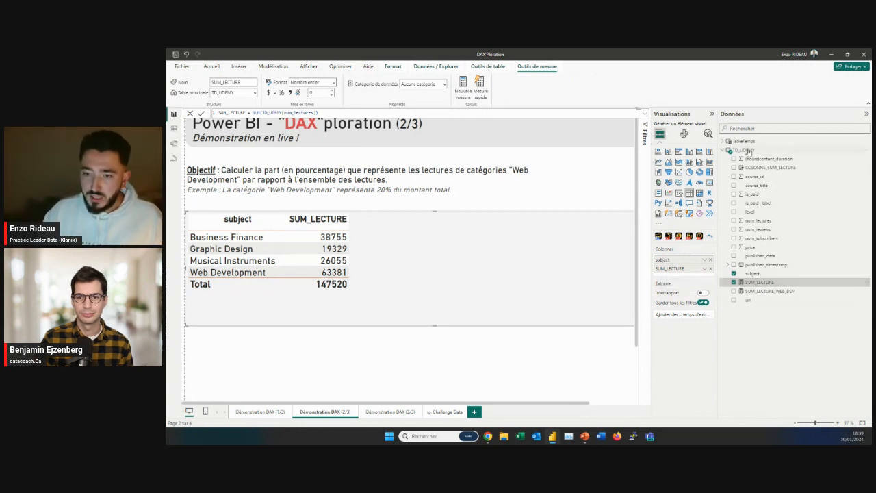
Step: Create a new measure named ALL_SUM_LECTURE in the TD_UDEMY table
right_click(753, 150)
click(767, 164)
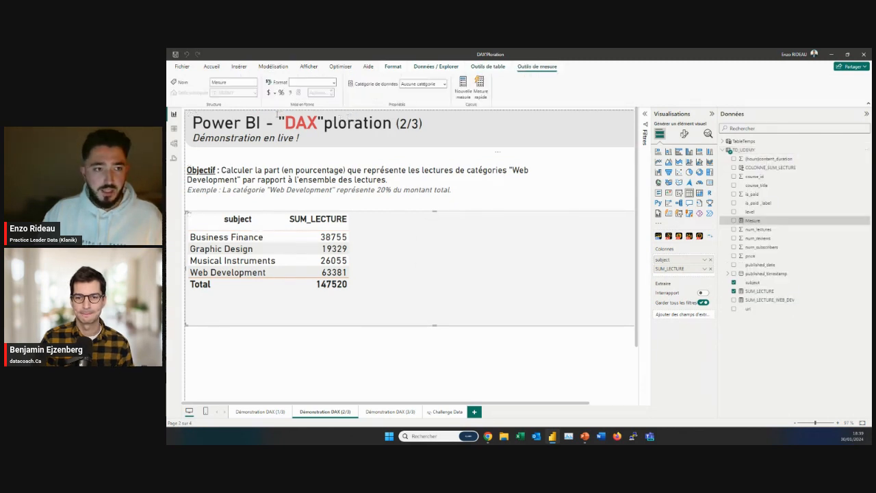
drag(239, 113, 207, 114)
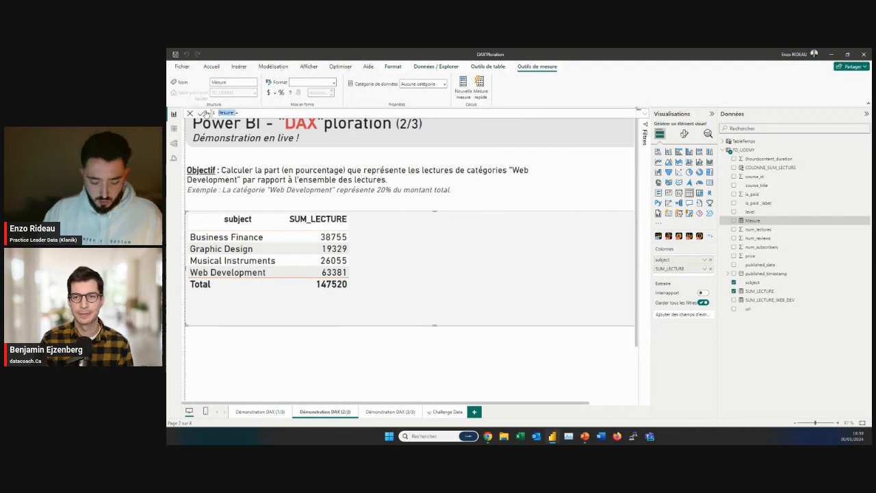
text(ALL_SUM_LE)
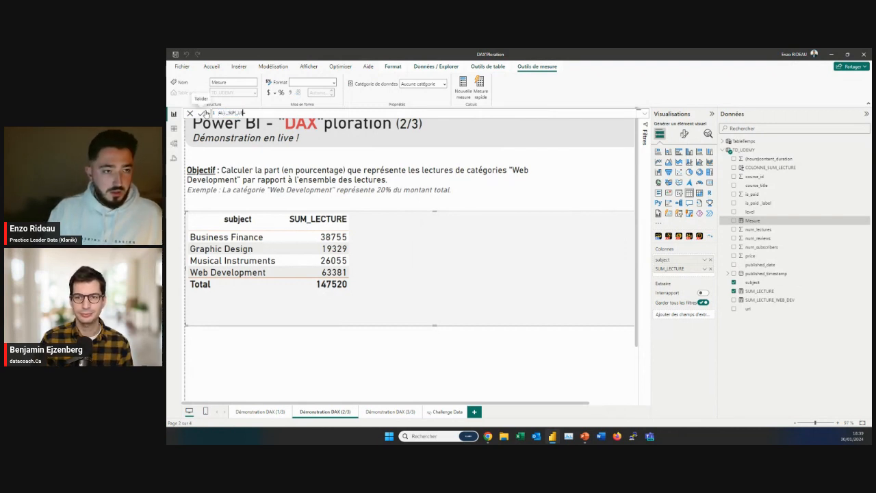
text(CTURE = )
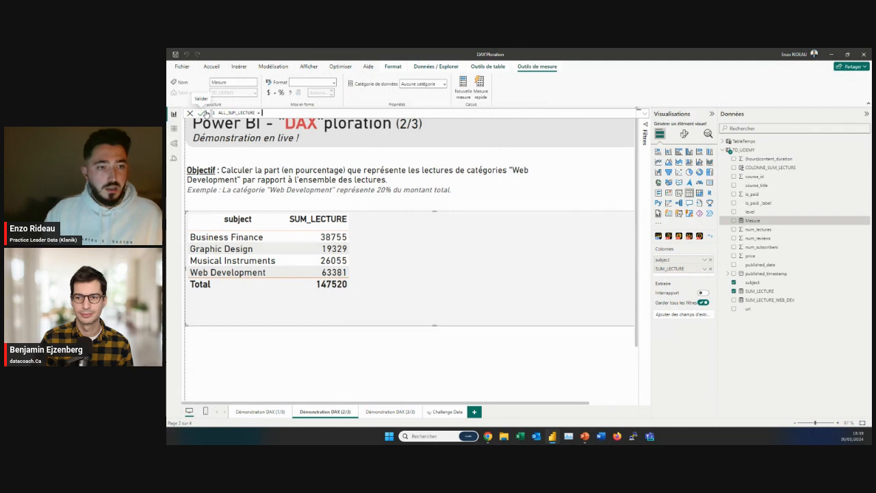
Step: Start the ALL_SUM_LECTURE formula with CALCULATE and give it SUM(TD_UDEMY[num_lectures]) as the expression
text(CALCULATE()
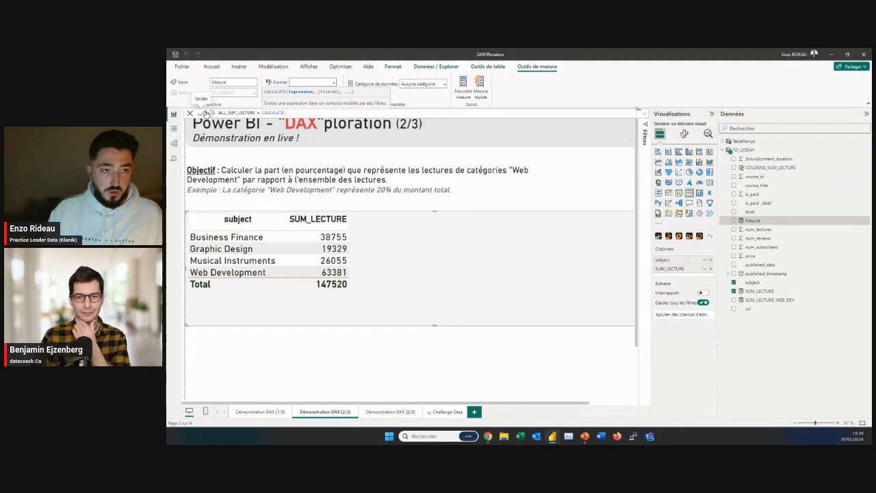
text(sum)
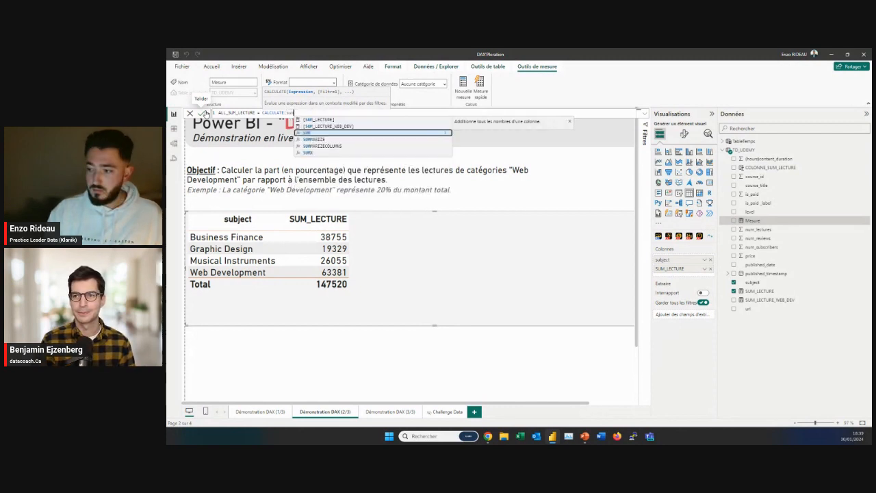
text((le)
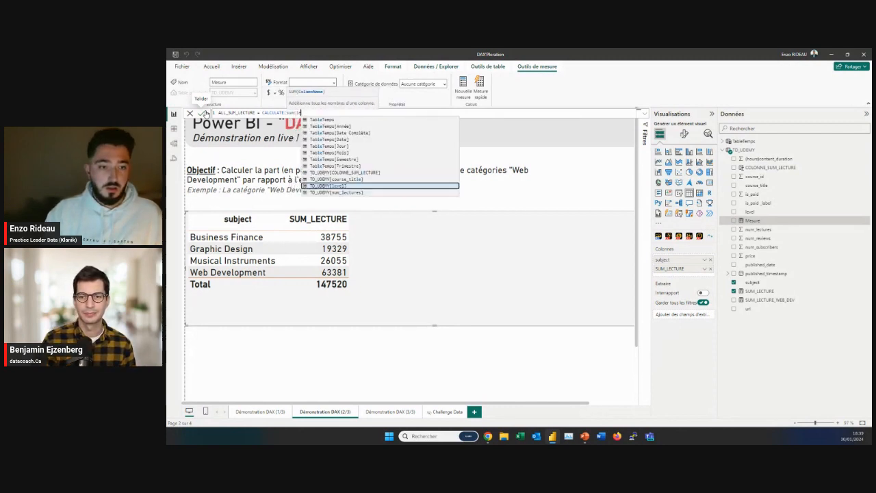
key(Down)
key(Tab)
text()))
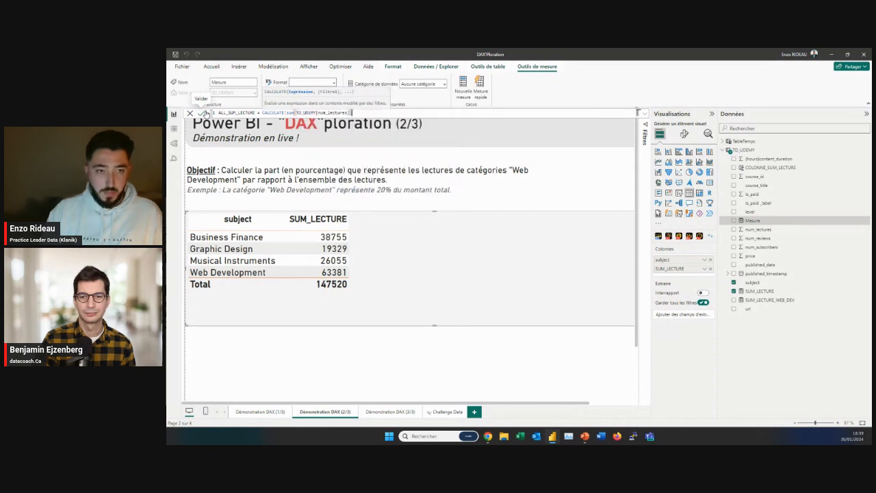
Step: Add ALL(TD_UDEMY) as the filter argument of the CALCULATE formula and close it
text(,ALL)
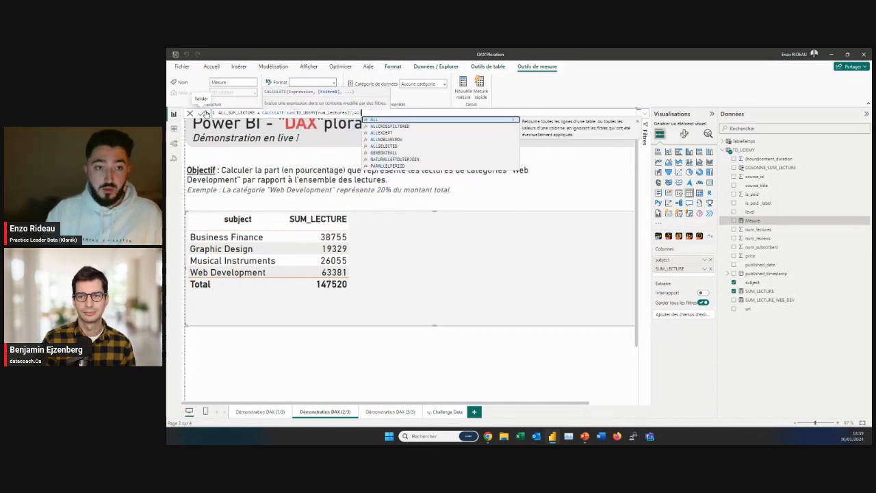
text(()
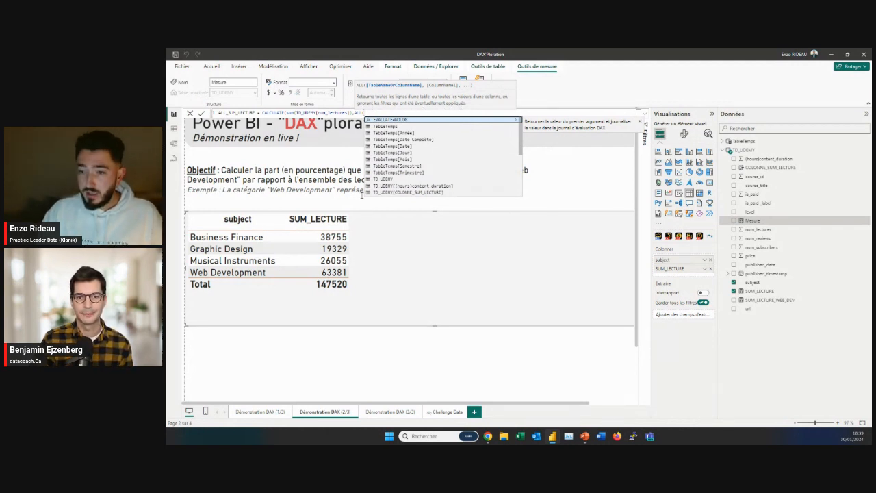
click(353, 113)
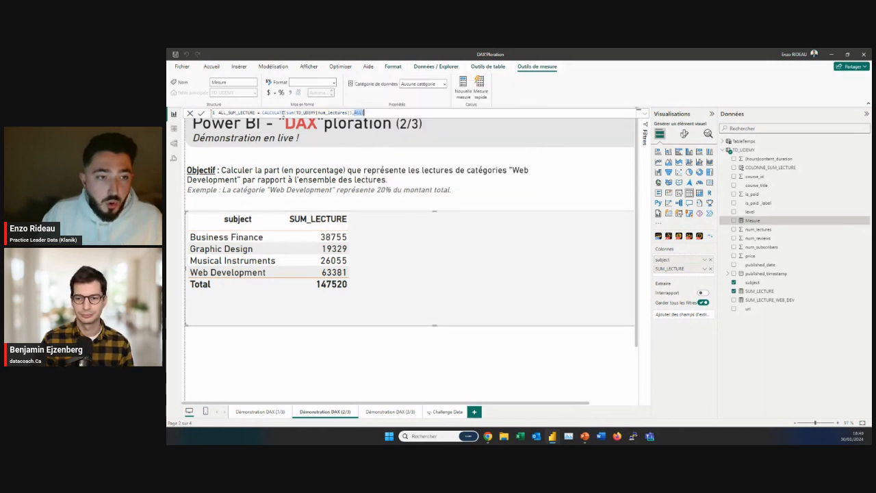
drag(286, 113, 351, 113)
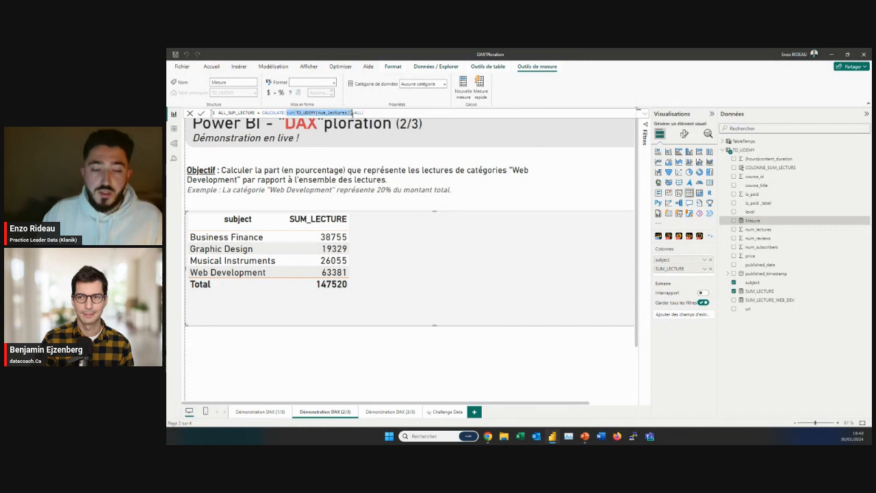
click(357, 113)
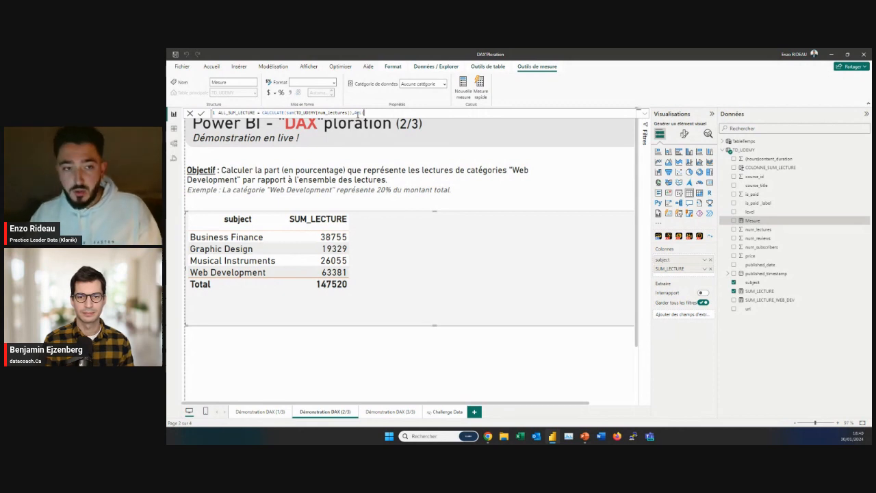
text(TD)
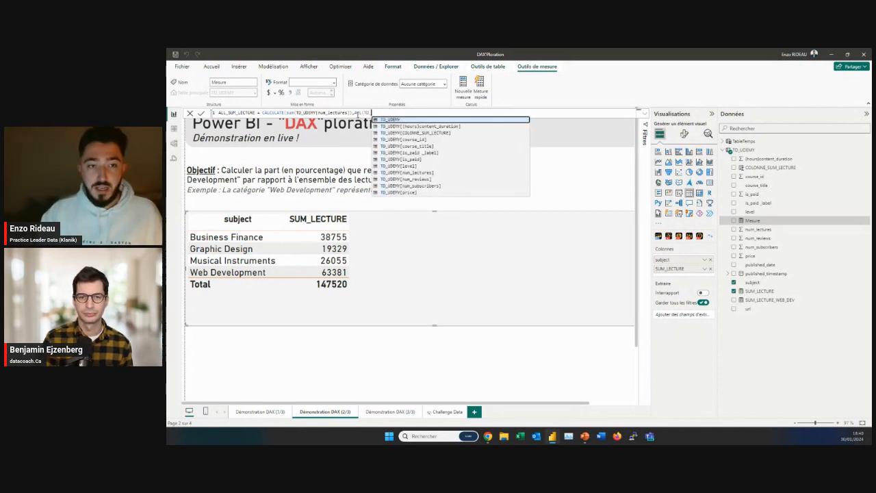
key(Tab)
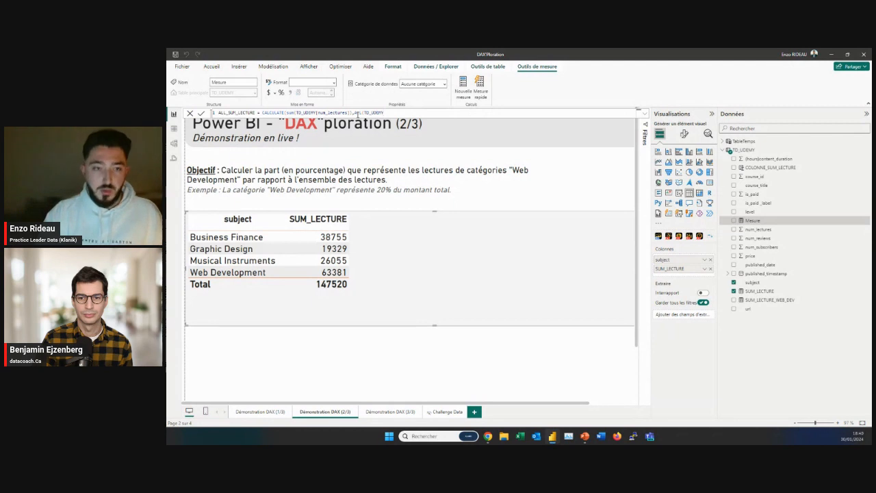
text())
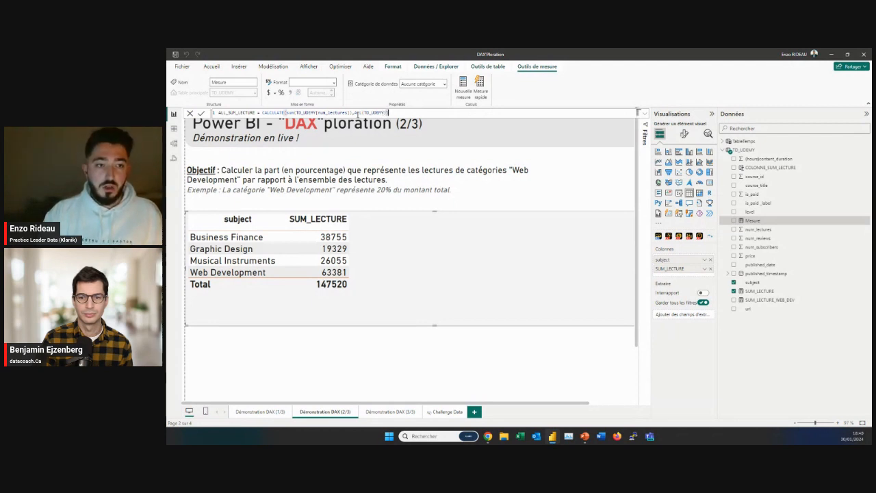
Step: Commit the ALL_SUM_LECTURE measure and add it to the subject table beside SUM_LECTURE
click(199, 114)
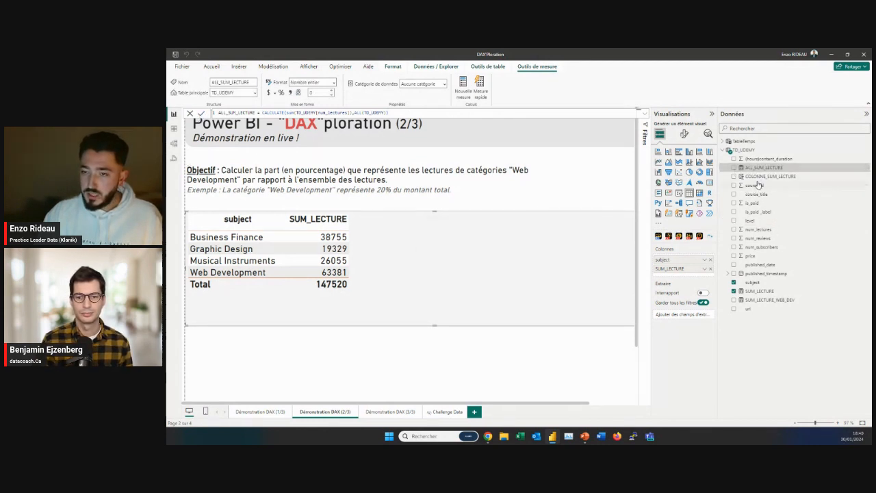
click(734, 168)
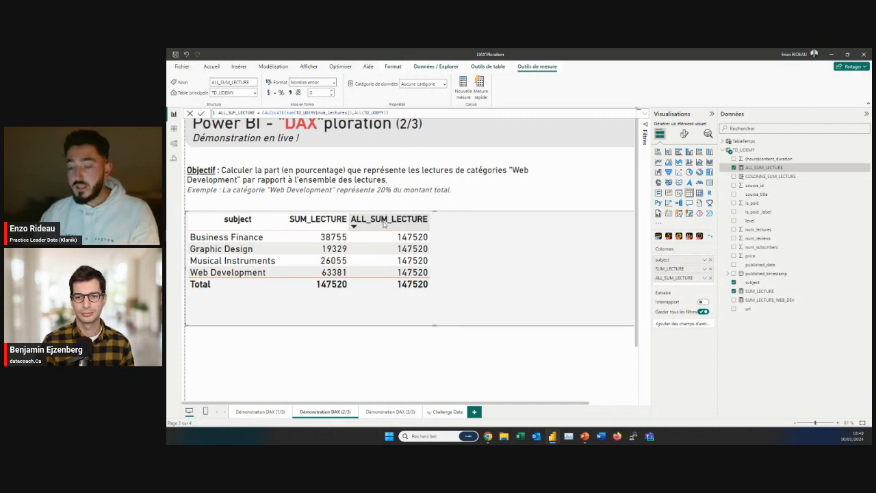
Step: Create a new measure named PART_% in the TD_UDEMY table and start its formula with DIVIDE
right_click(743, 150)
click(761, 166)
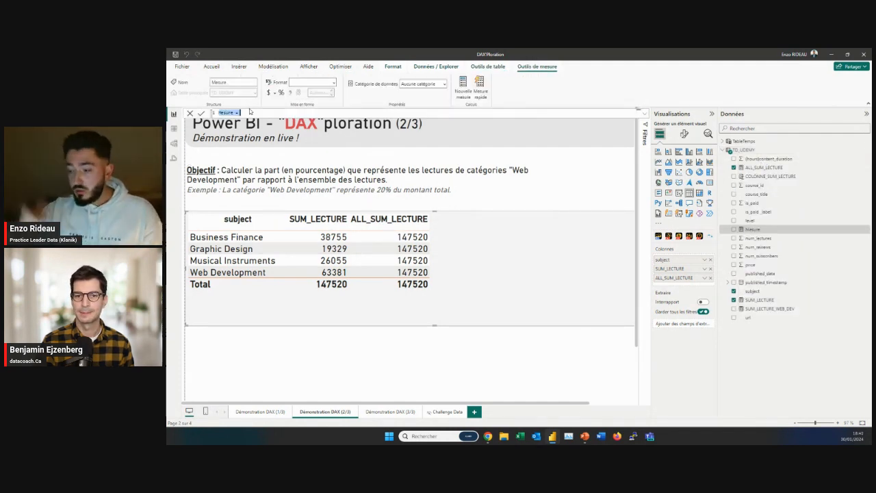
click(231, 113)
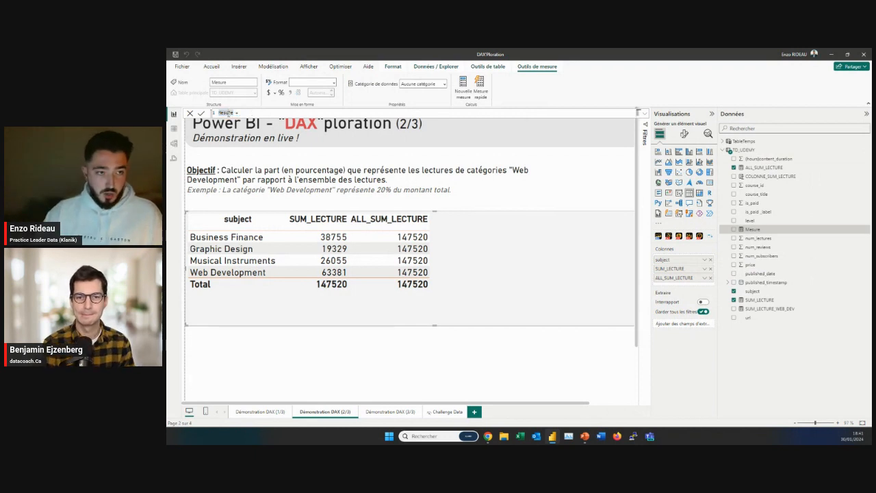
text(P)
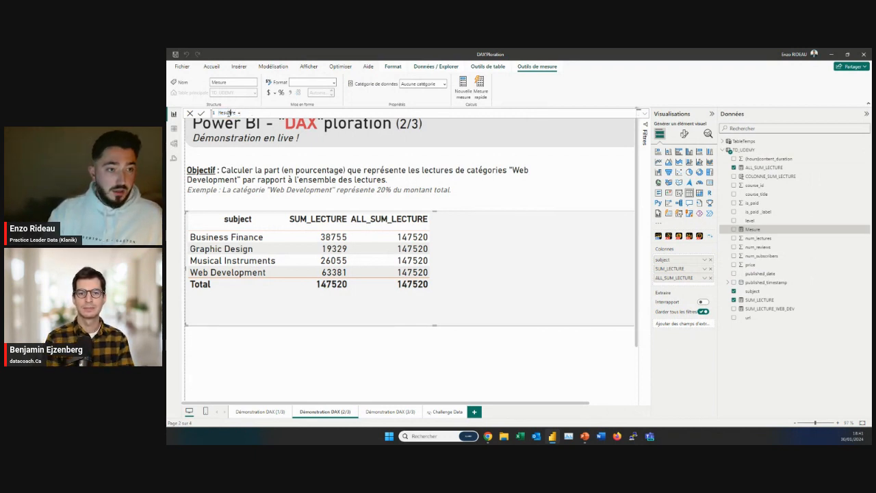
triple_click(229, 113)
text(PART)
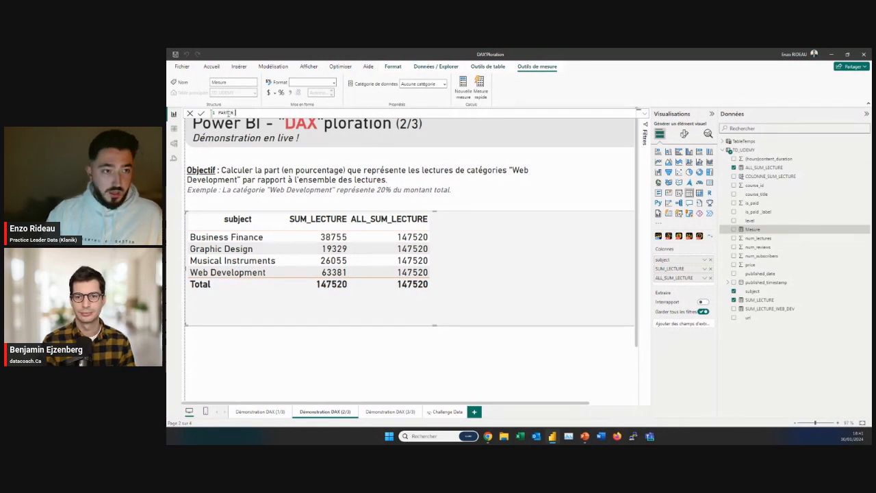
text(% = DIV)
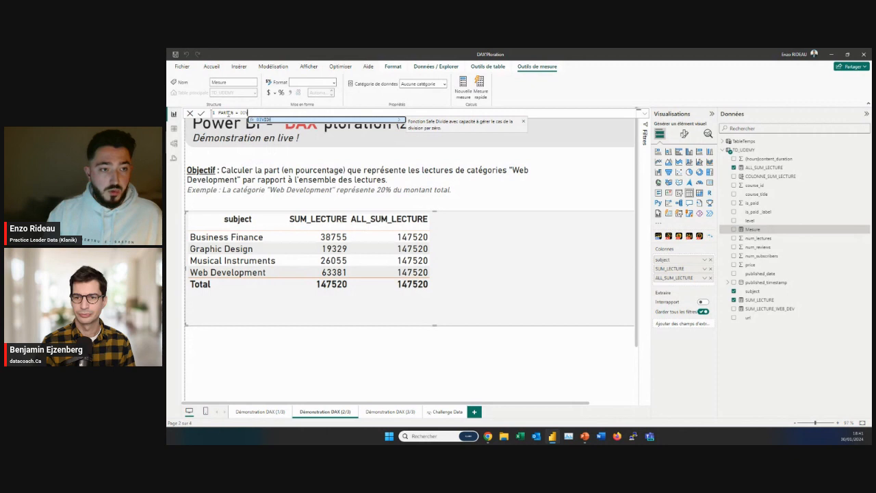
key(Tab)
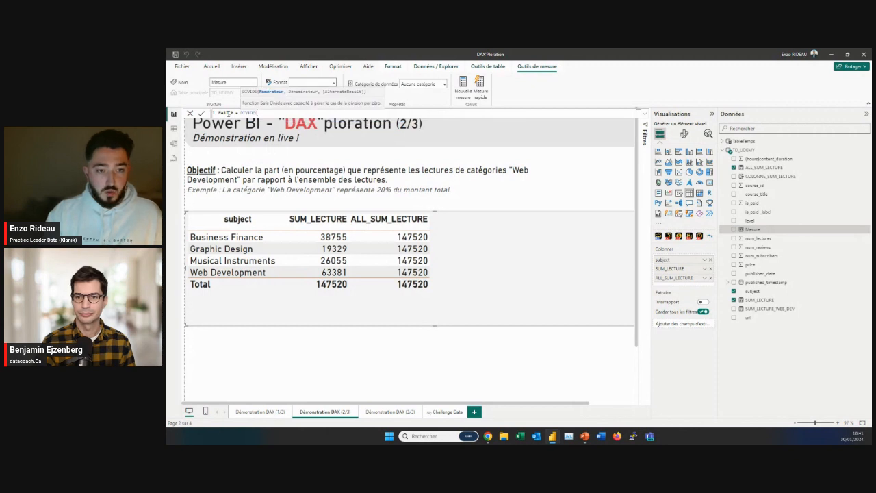
Step: Give DIVIDE the numerator [SUM_LECTURE] and the denominator [ALL_SUM_LECTURE], and close the formula
text(SUM)
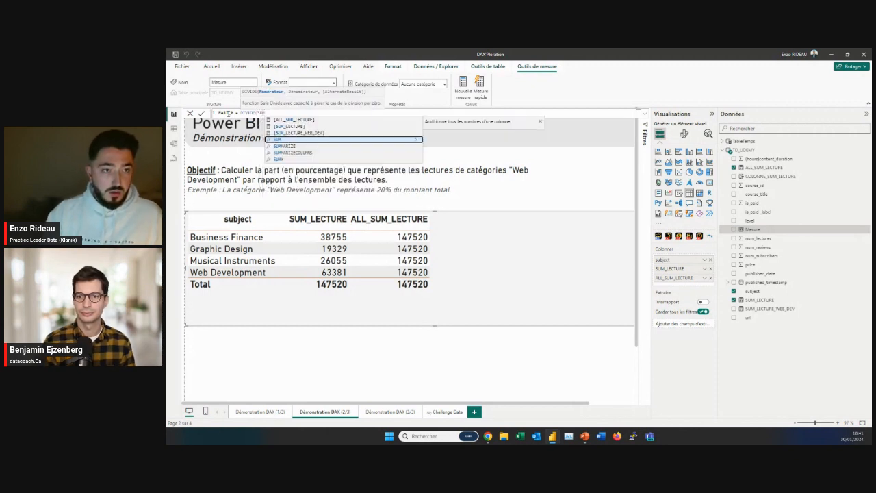
key(Up)
key(Up)
key(Tab)
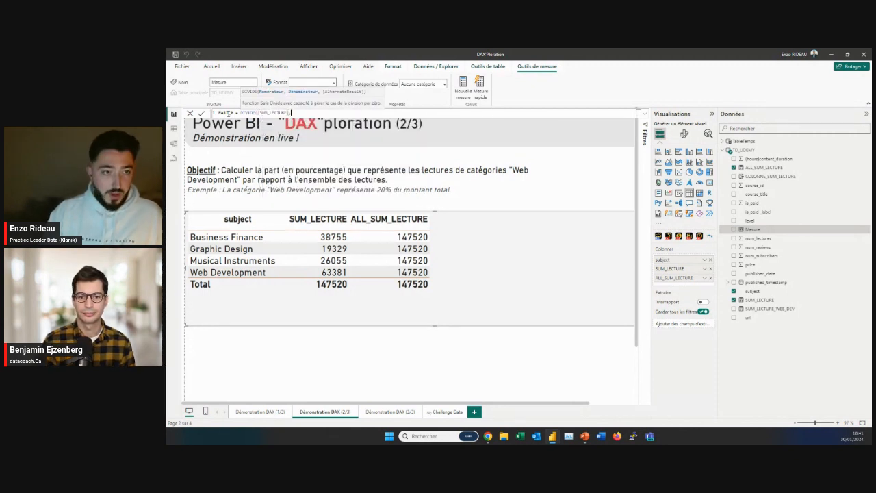
text(,ALL)
key(Tab)
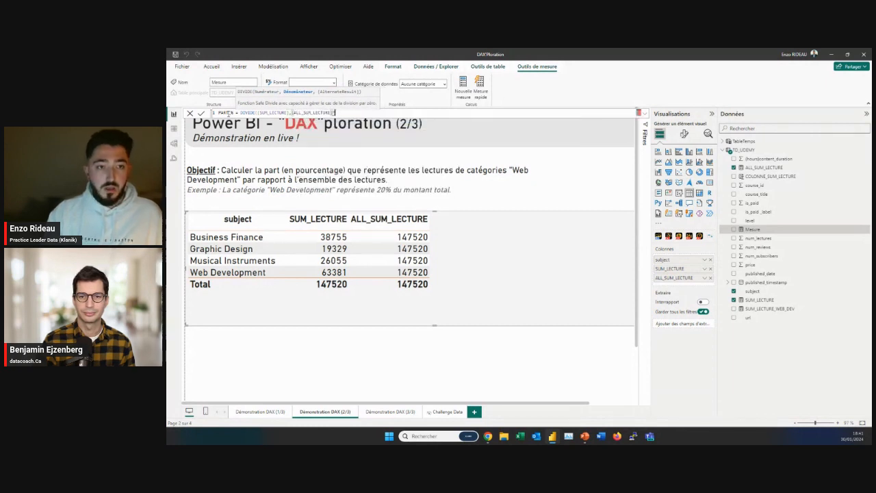
text())
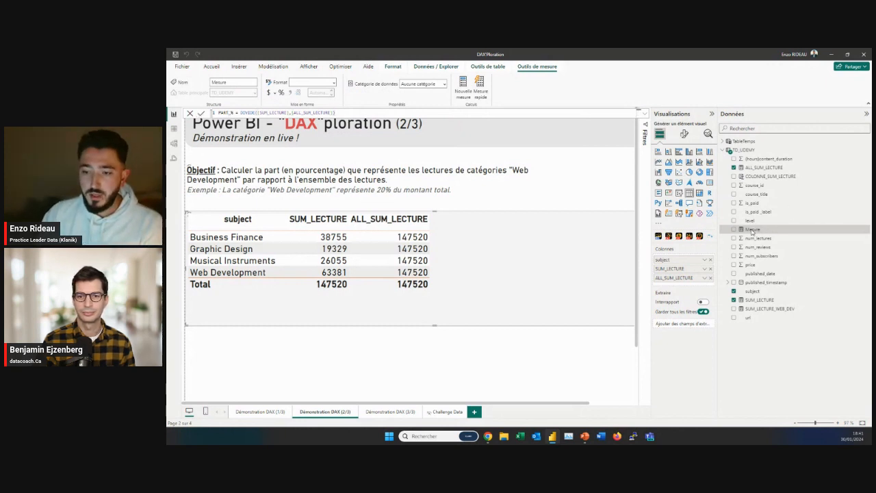
Step: Add PART_% to the subject table with wider ALL_SUM_LECTURE and PART_% columns, and format the measure as a percentage
click(733, 256)
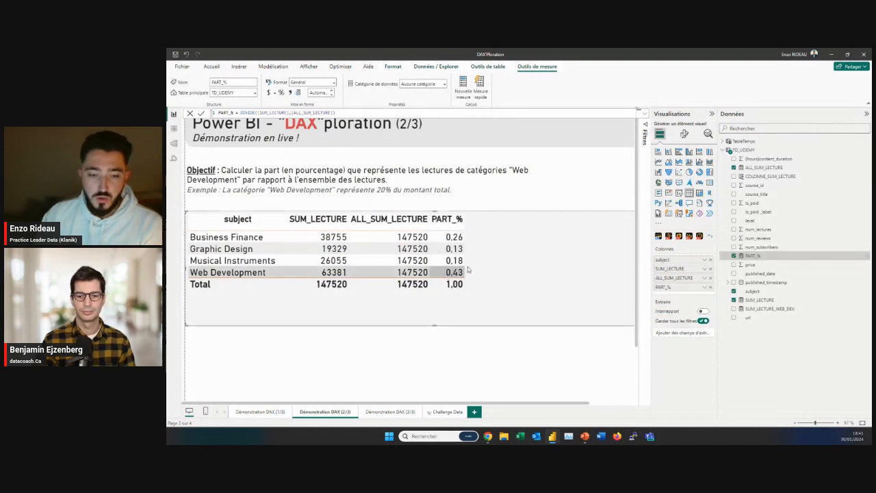
drag(465, 227, 490, 227)
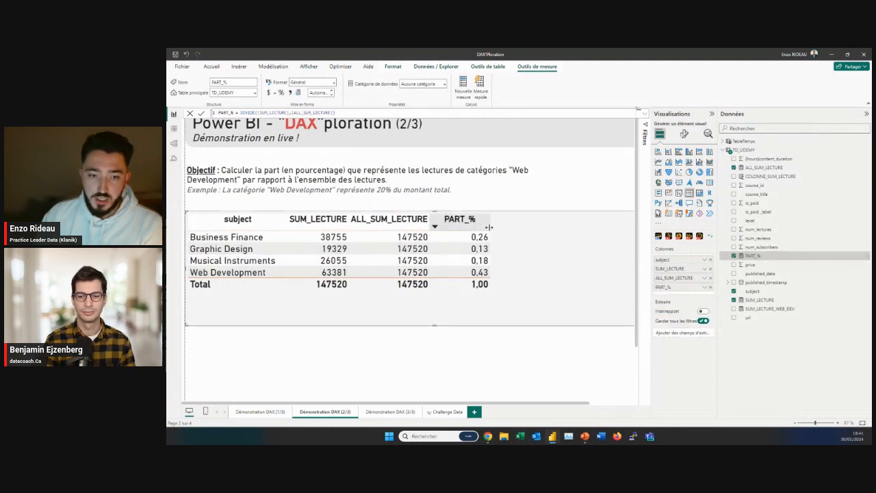
drag(431, 219, 453, 219)
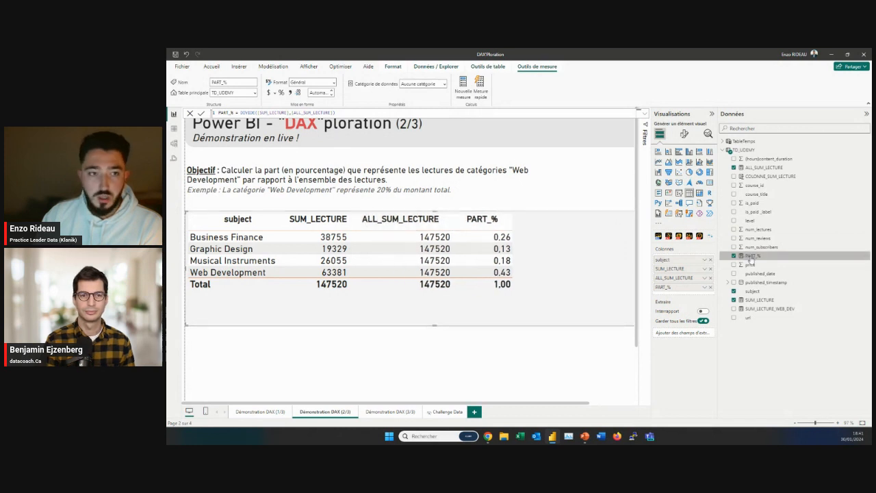
click(280, 94)
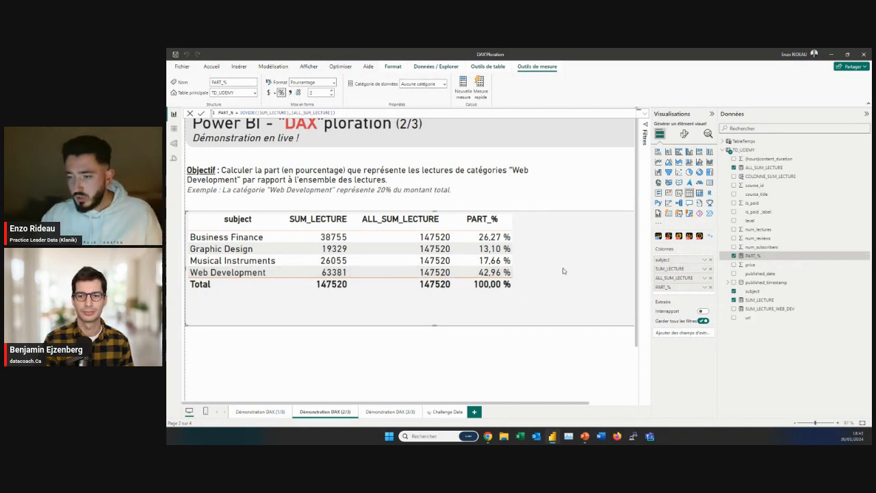
Step: Remove the SUM_LECTURE, ALL_SUM_LECTURE and PART_% columns from the subject table
click(711, 269)
click(710, 269)
click(711, 269)
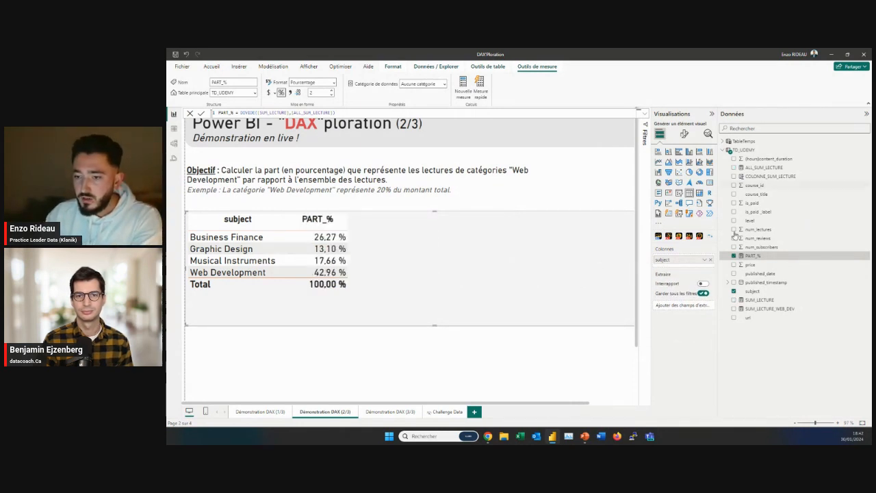
Step: Add num_lectures to the subject table and show its value as a percentage of the grand total
click(734, 229)
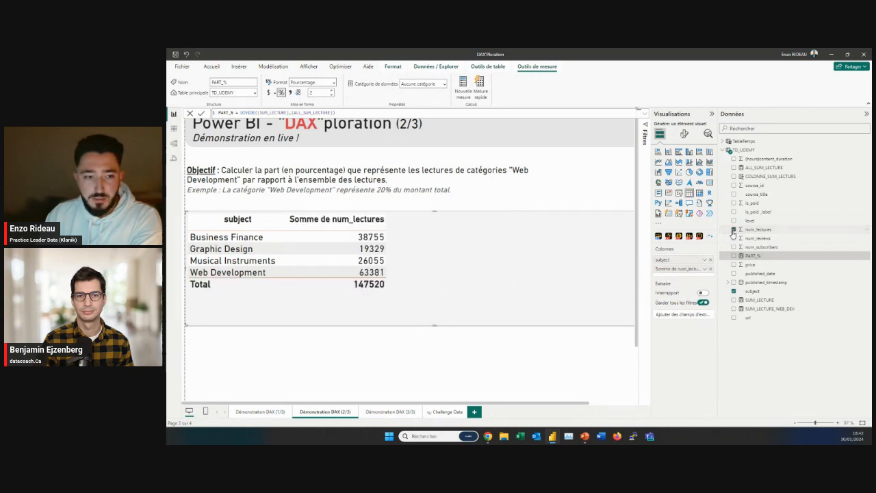
click(703, 269)
mouse_move(729, 262)
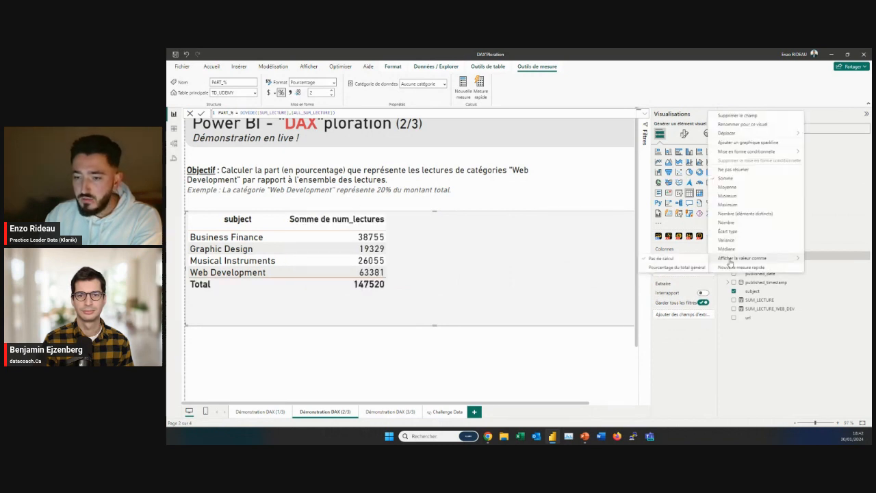
click(685, 268)
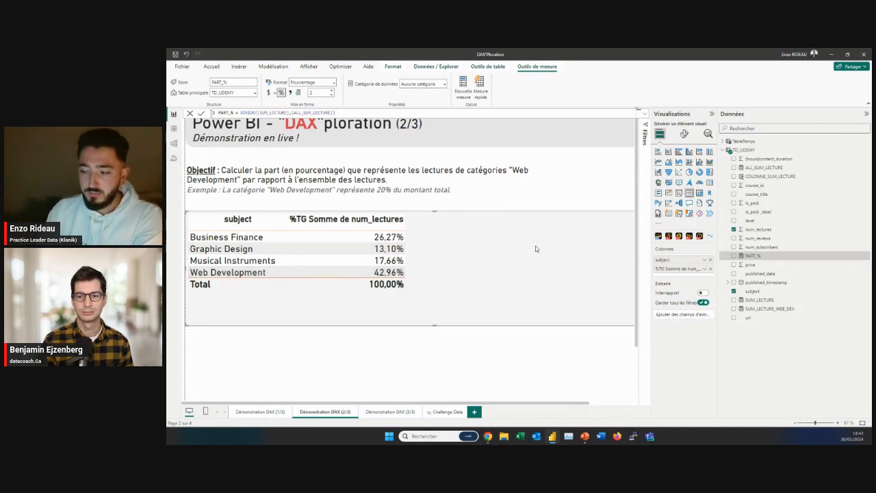
Step: On the Démonstration DAX (1/3) page, remove SUM_LECTURE from the first subject table
click(381, 412)
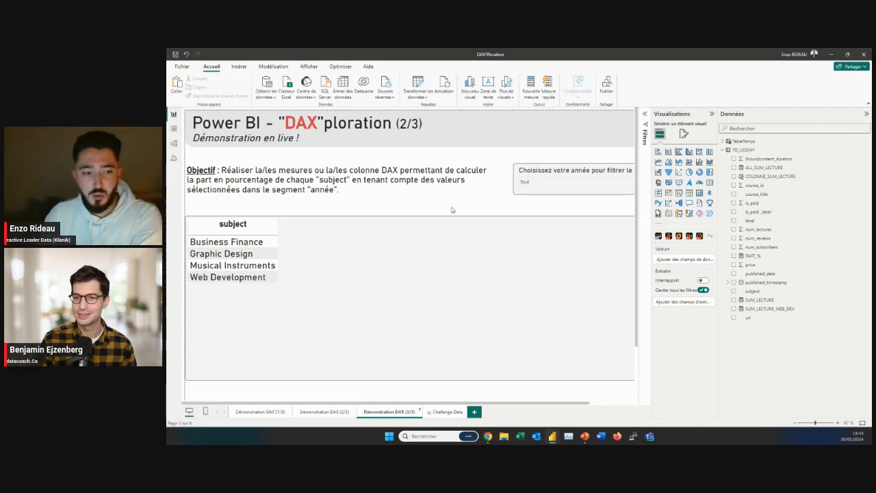
click(251, 412)
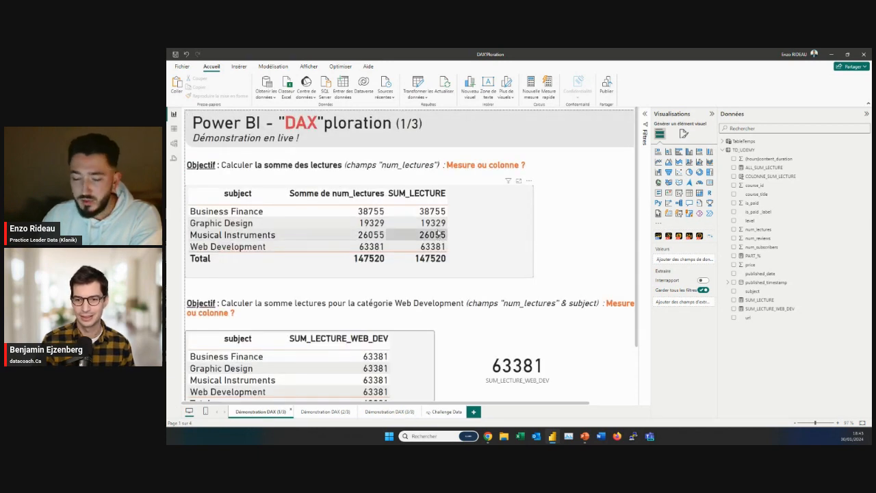
click(453, 220)
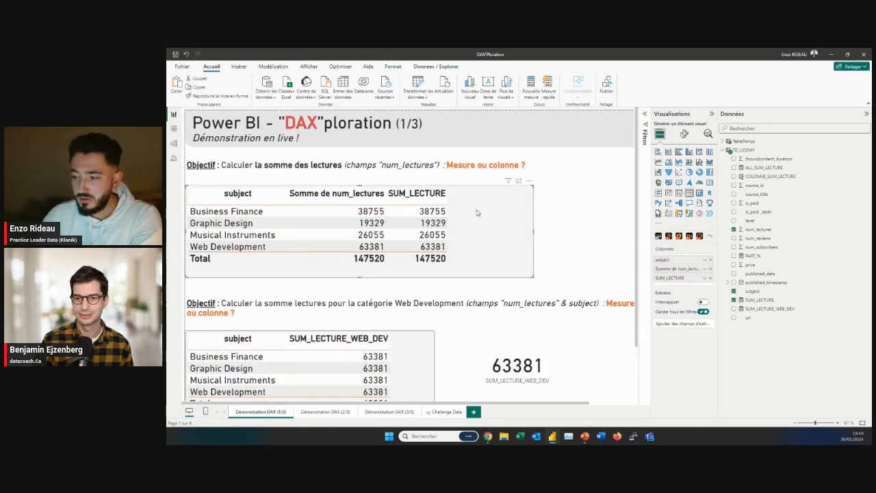
click(710, 277)
click(704, 269)
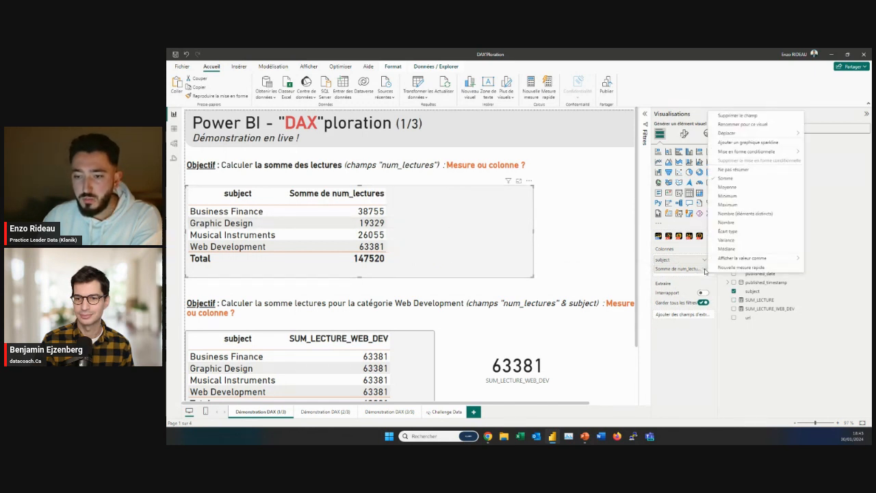
click(812, 380)
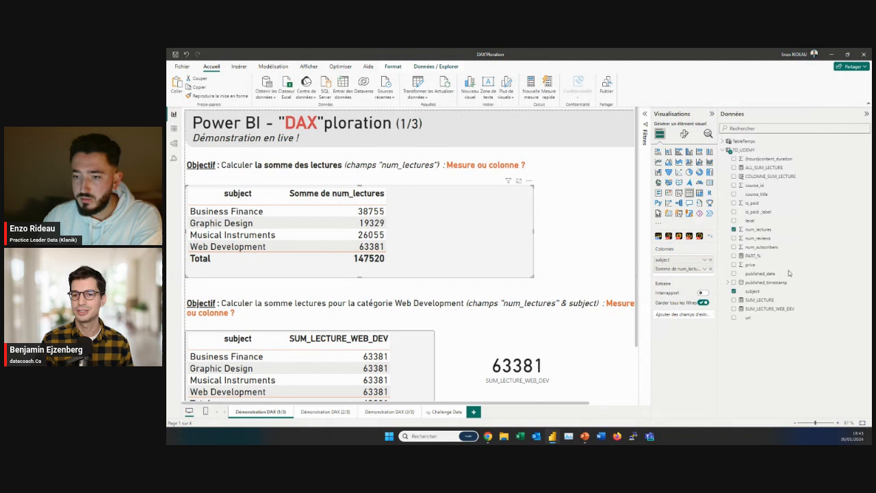
Step: Set num_lectures in the first subject table to Ne pas résumer and look through the individual rows
click(706, 269)
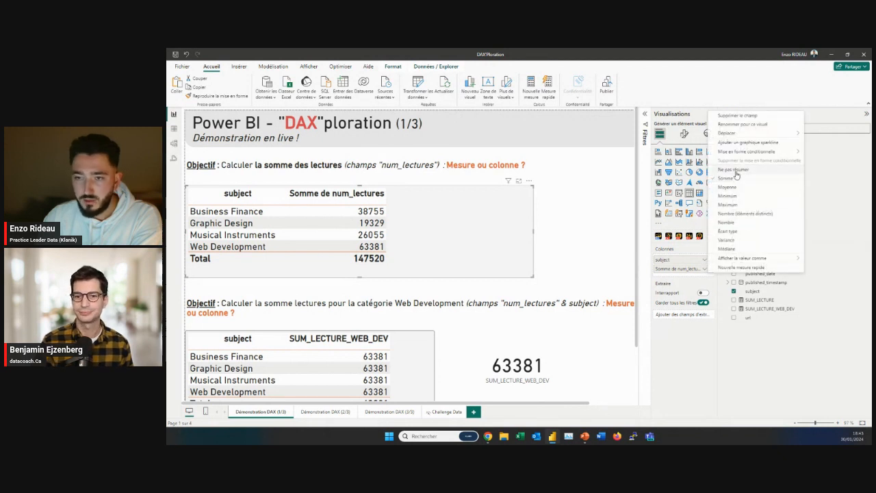
click(734, 170)
scroll(253, 252, down, 3)
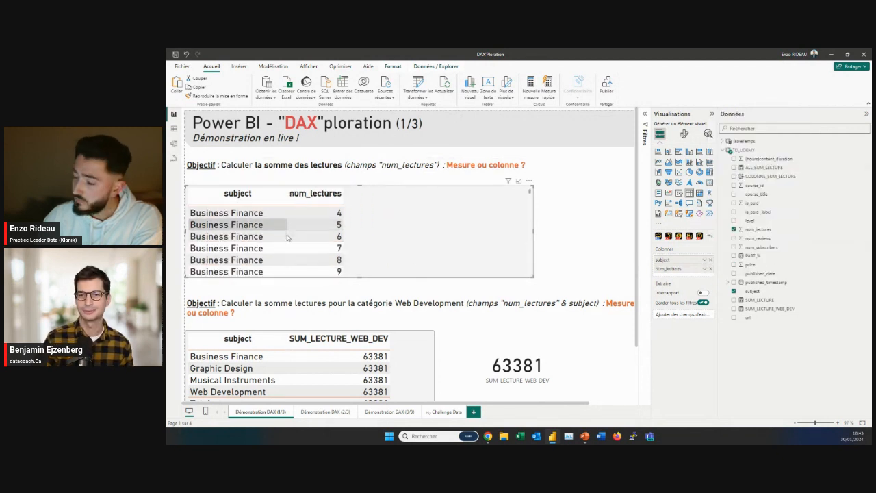
scroll(252, 252, down, 6)
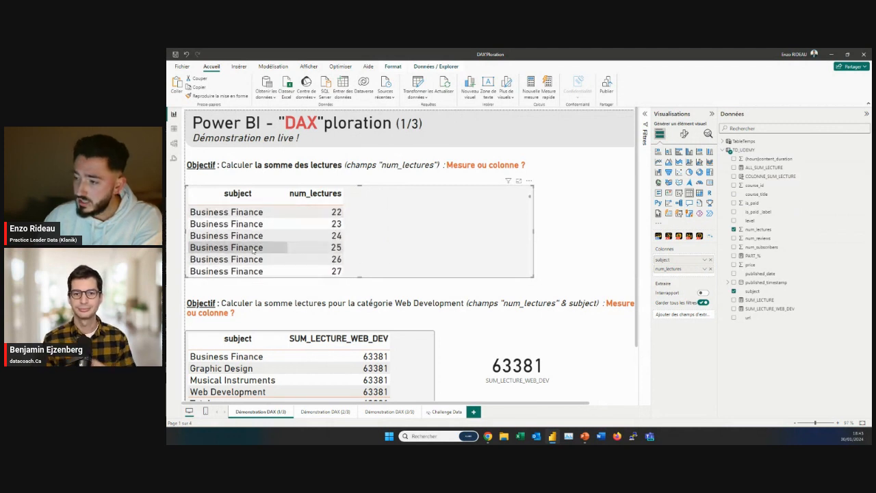
scroll(410, 249, up, 3)
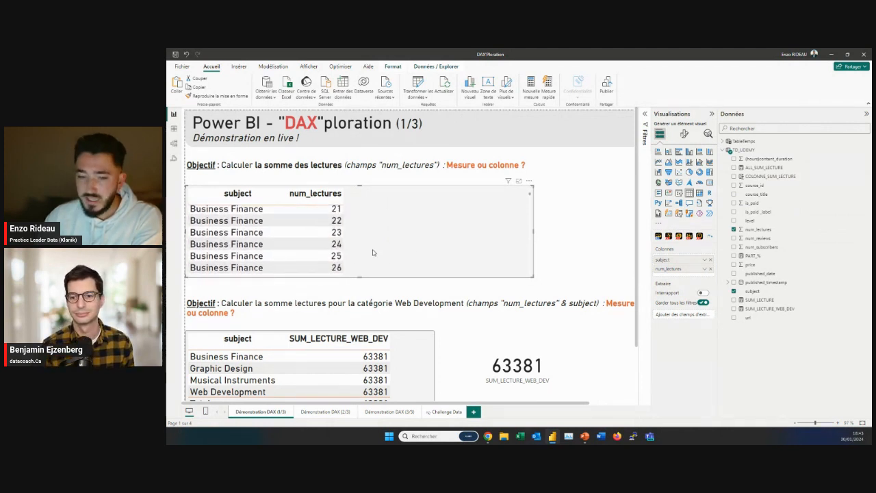
Step: Set the num_lectures aggregation in the first subject table back to Somme
click(704, 269)
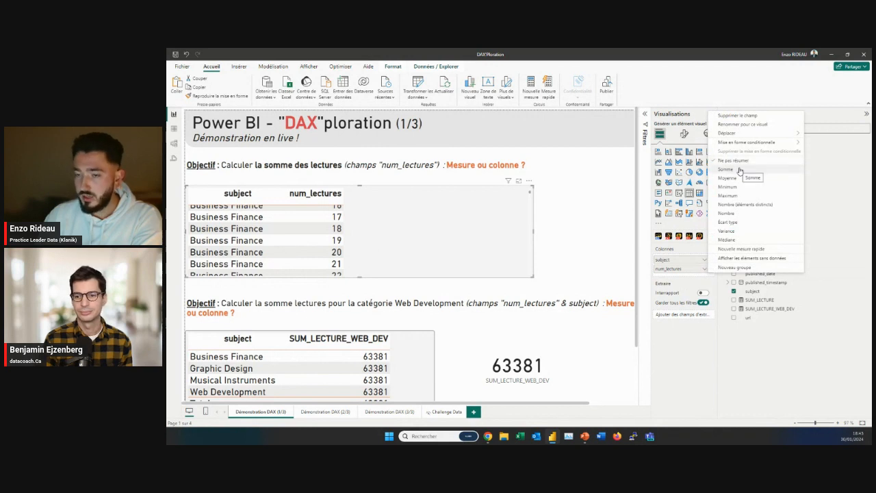
click(740, 170)
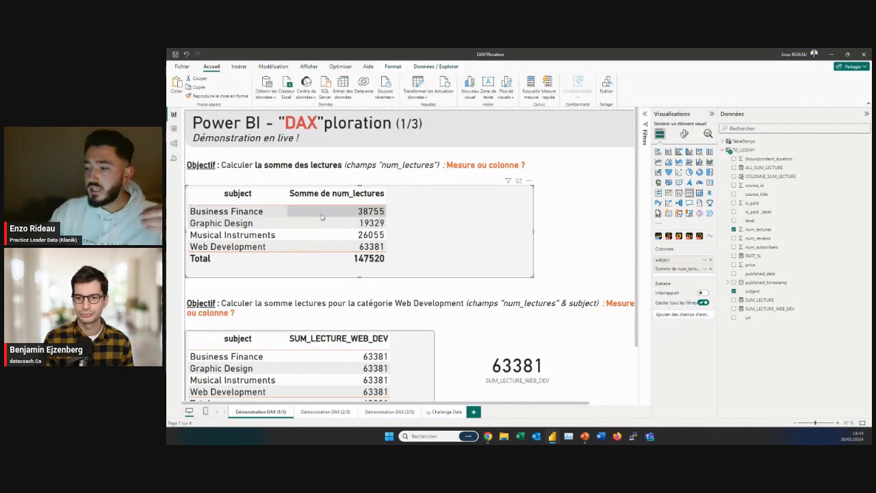
click(704, 270)
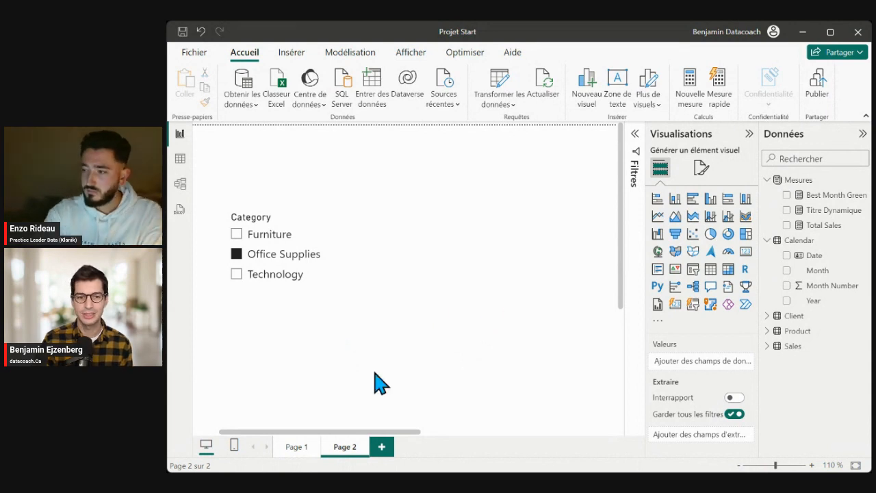
Step: In the Projet Start report, open the table view and collapse the Calendar, Mesures and Sales field lists
click(183, 165)
click(730, 239)
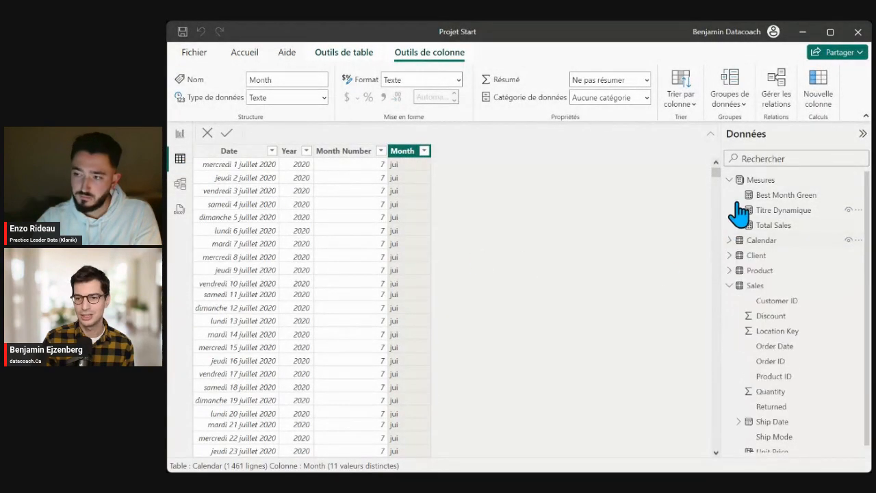
click(730, 180)
click(730, 241)
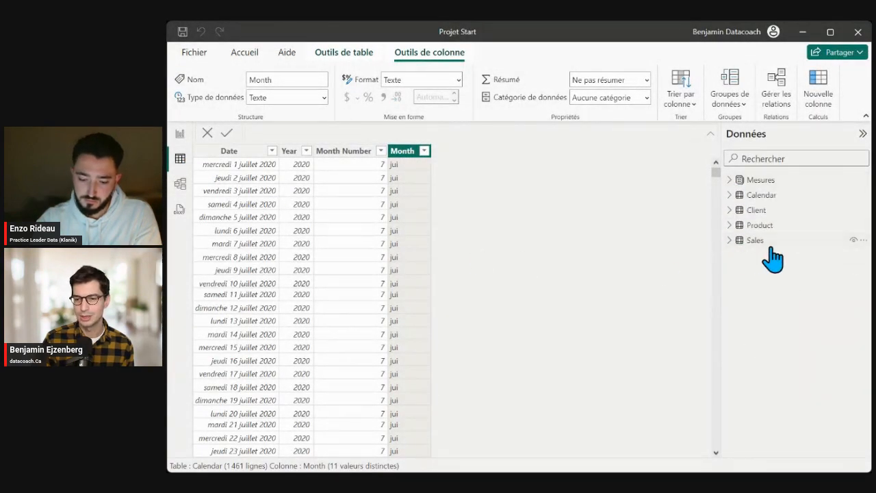
Step: Display the data of the Sales table and select its Quantity column
click(771, 247)
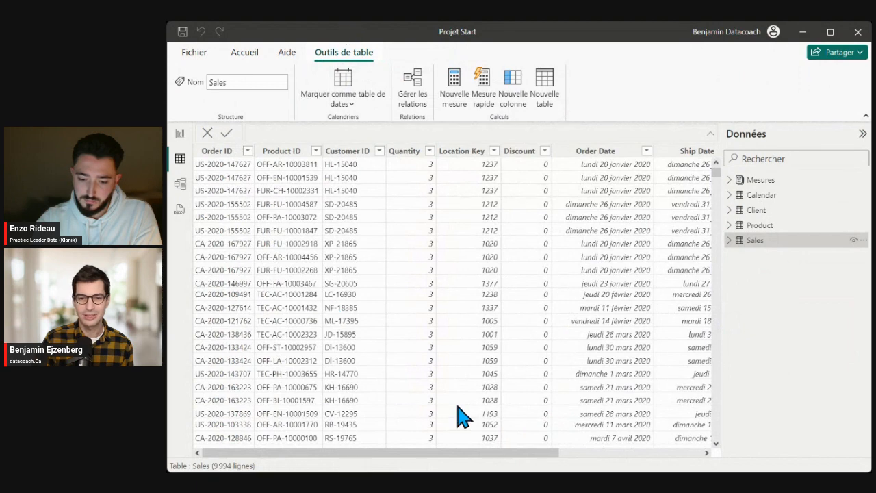
mouse_move(470, 453)
mouse_down()
mouse_move(704, 470)
mouse_move(469, 463)
mouse_up()
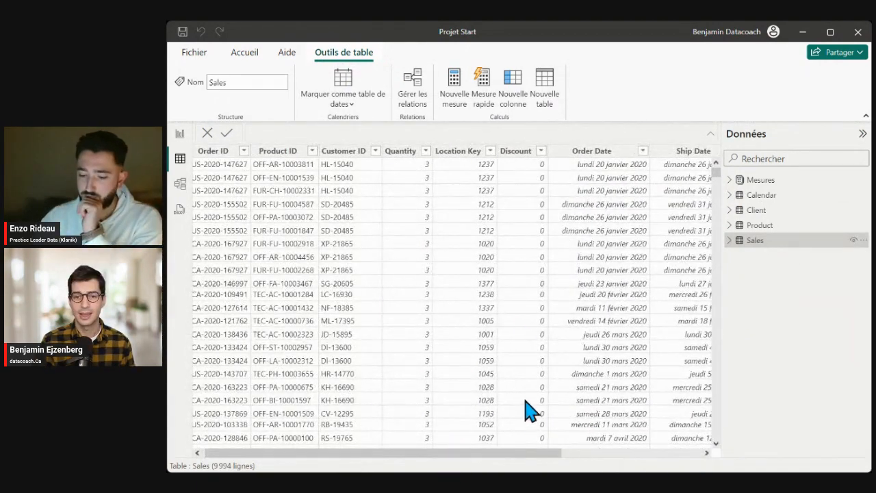
click(401, 151)
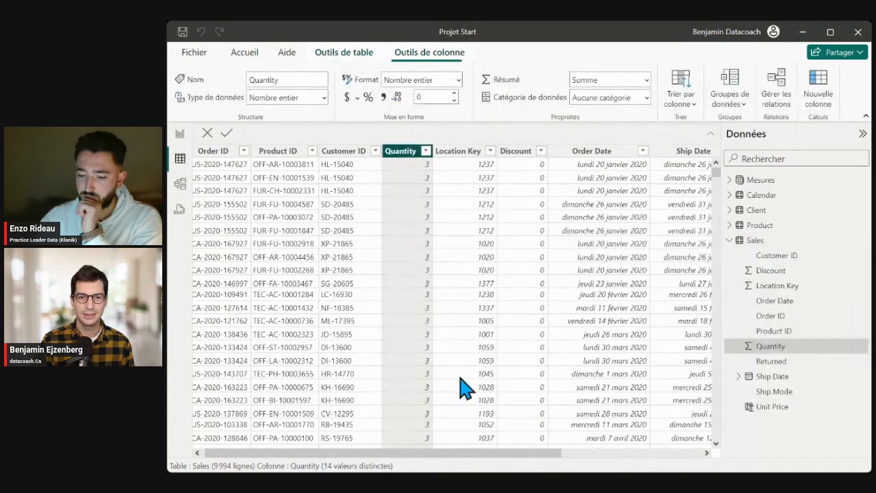
Step: Look across the Sales table columns from Quantity through to Unit Price
mouse_move(567, 455)
mouse_down()
mouse_move(802, 468)
mouse_move(524, 465)
mouse_move(740, 457)
mouse_move(565, 456)
mouse_up()
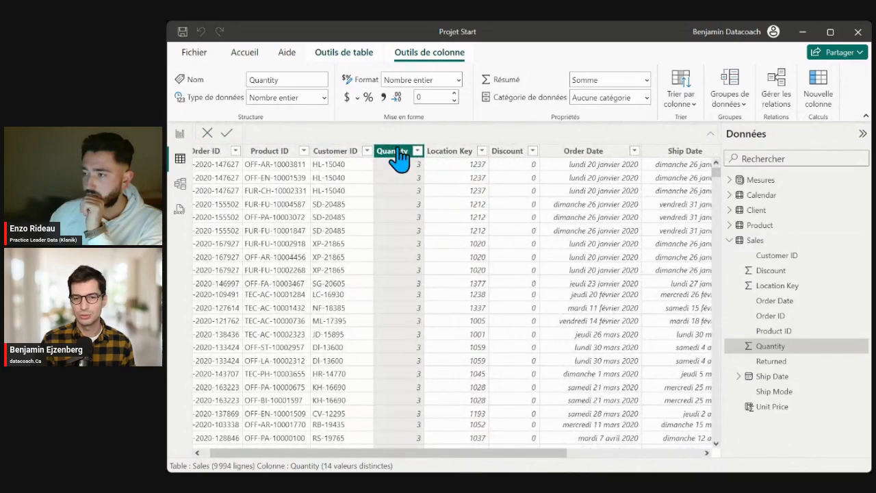
drag(500, 461, 638, 461)
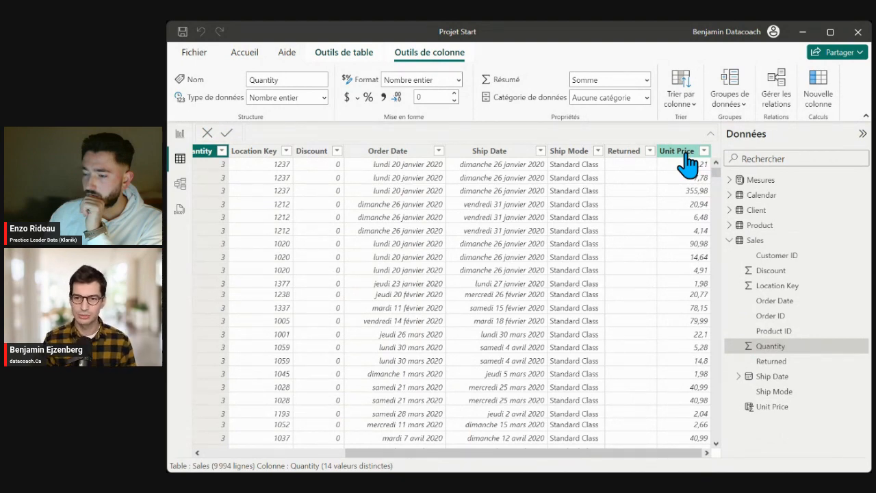
mouse_move(659, 453)
mouse_down()
mouse_move(551, 464)
mouse_move(649, 454)
mouse_up()
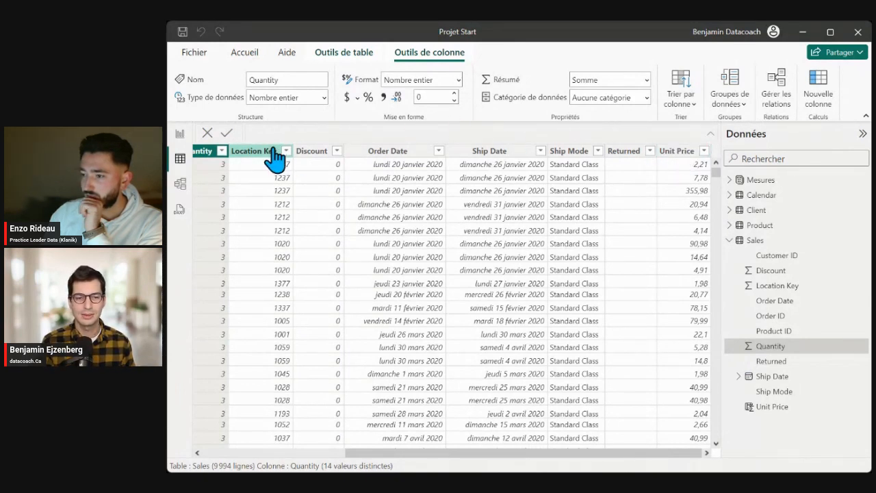
Step: In the report view, open the Total Sales measure and replace its expression with the SUMX function on a new line
click(179, 137)
click(818, 226)
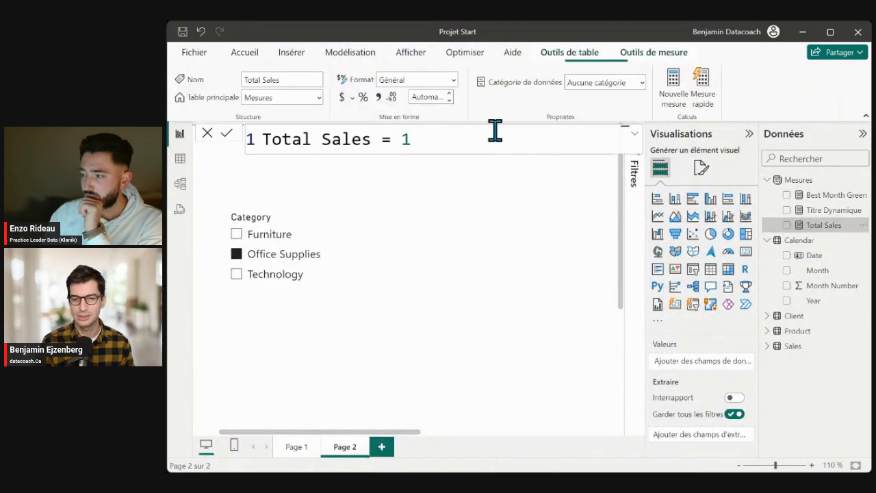
click(458, 143)
key(shift+Return)
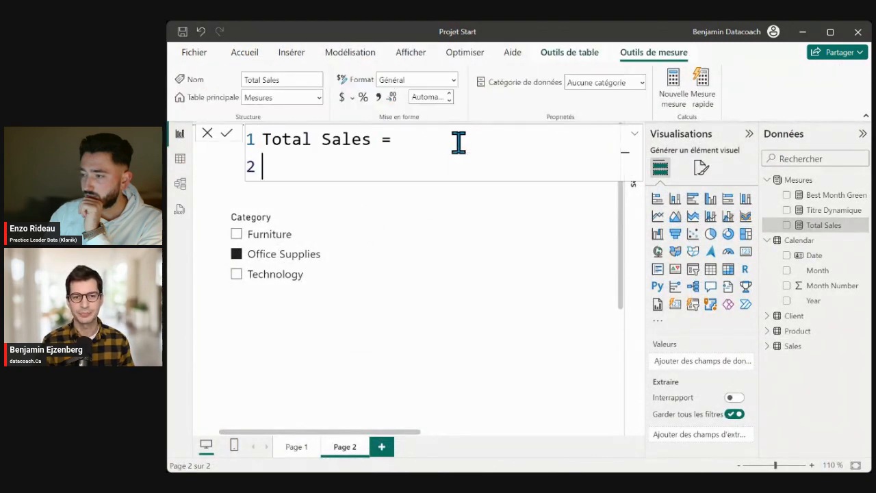
text(SUMX)
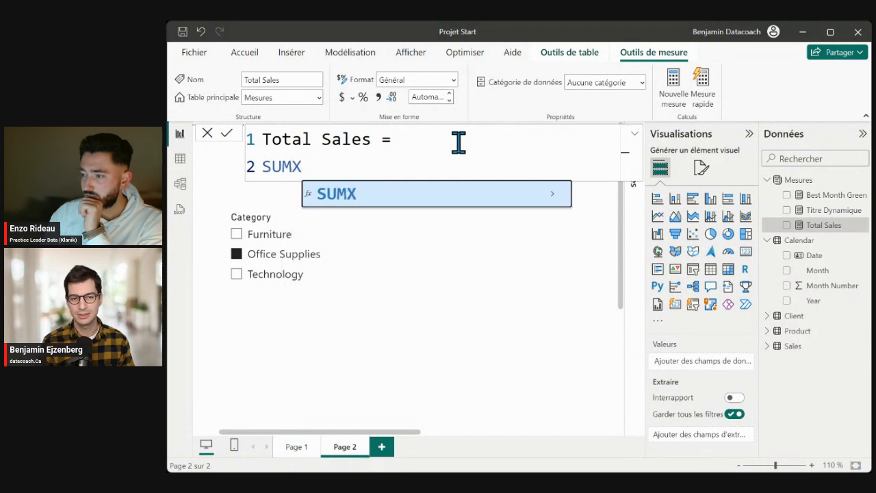
key(BackSpace)
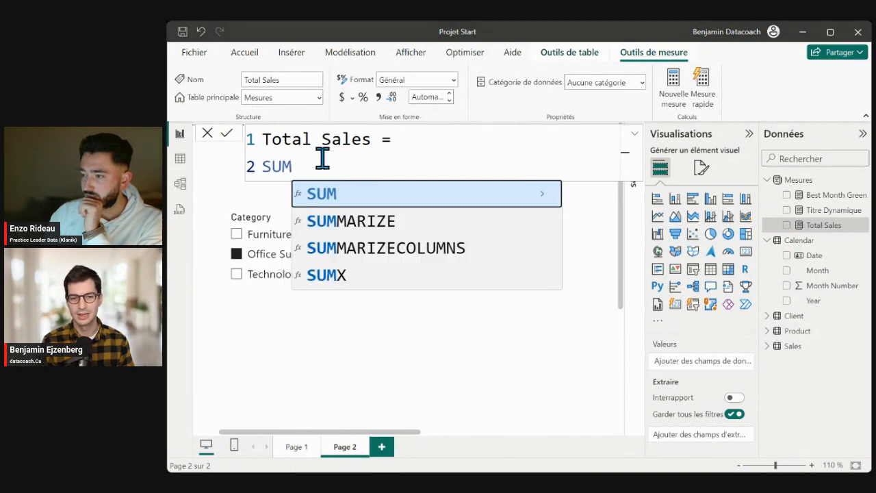
drag(296, 166, 251, 165)
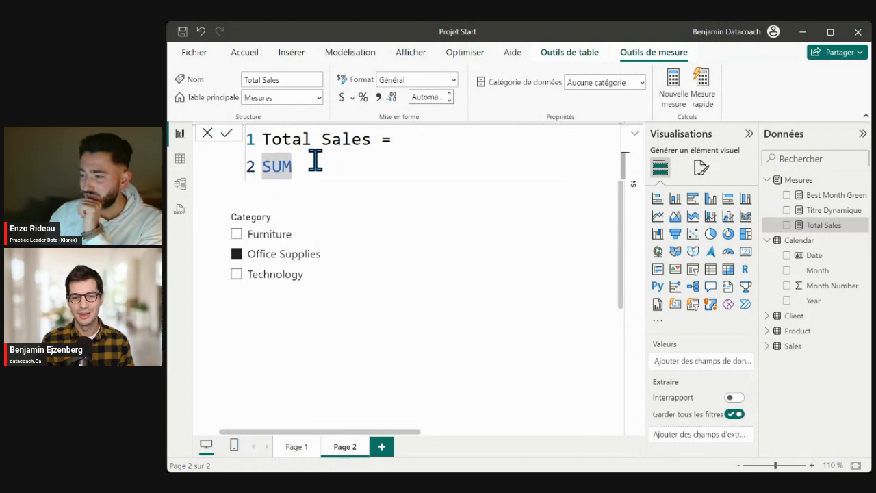
text(SUMX)
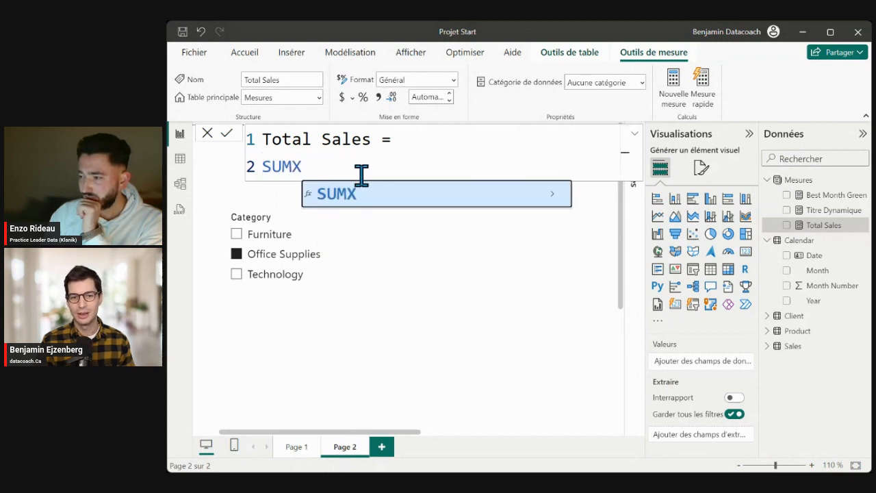
Step: Open the SUMX arguments and enter the Sales table as the first argument on an indented line
text(()
key(shift+Return)
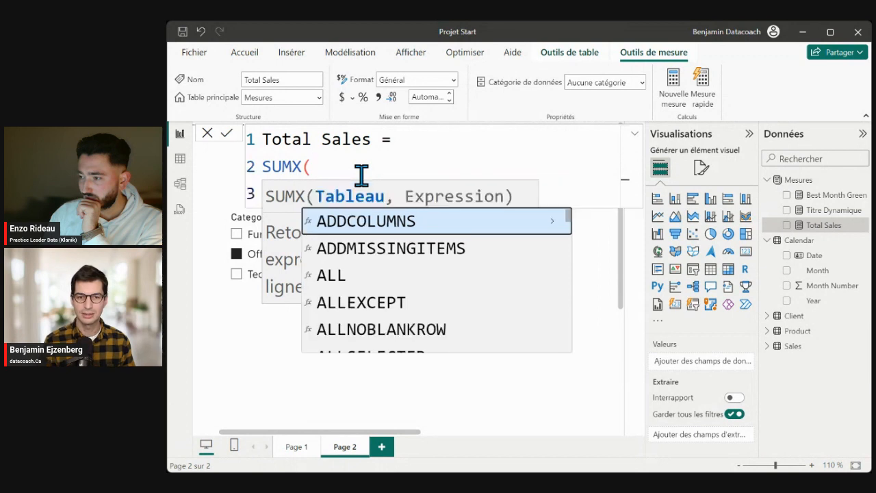
key(Escape)
key(Tab)
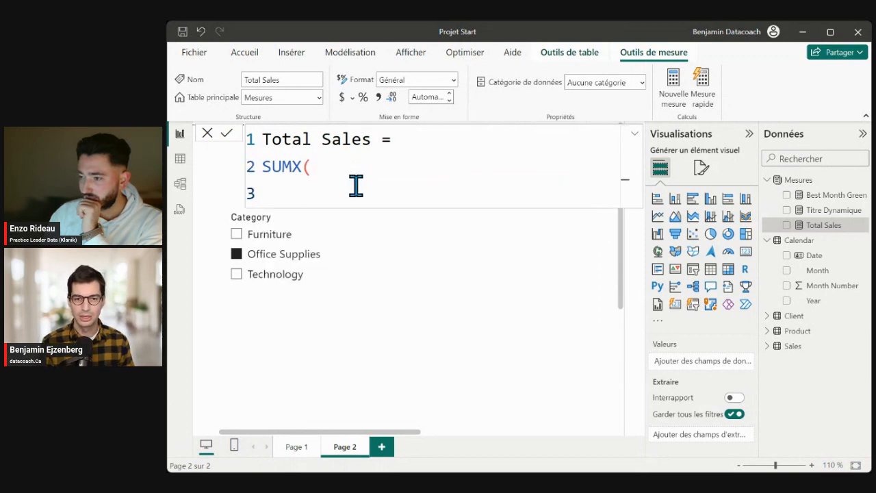
text(Sales)
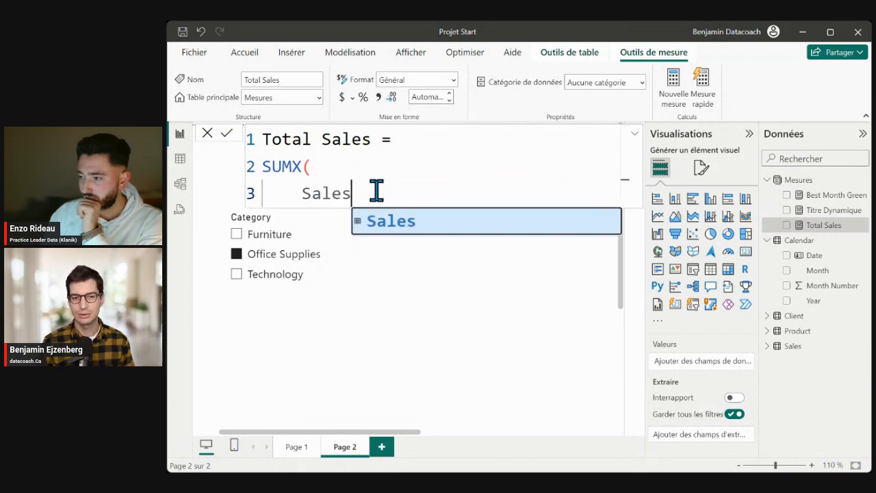
double_click(335, 197)
click(381, 198)
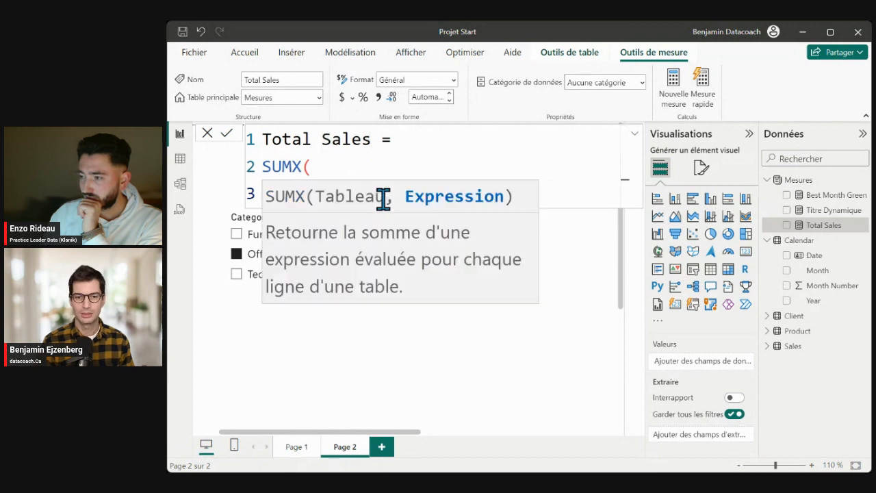
double_click(271, 164)
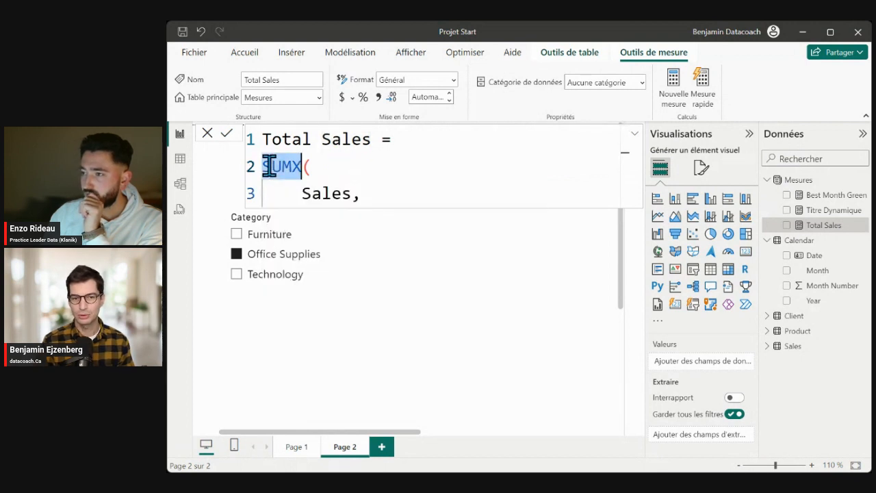
Step: Add Sales[Quantity] * Sales[Unit Price] as the SUMX expression on its own line
click(374, 192)
key(shift+Return)
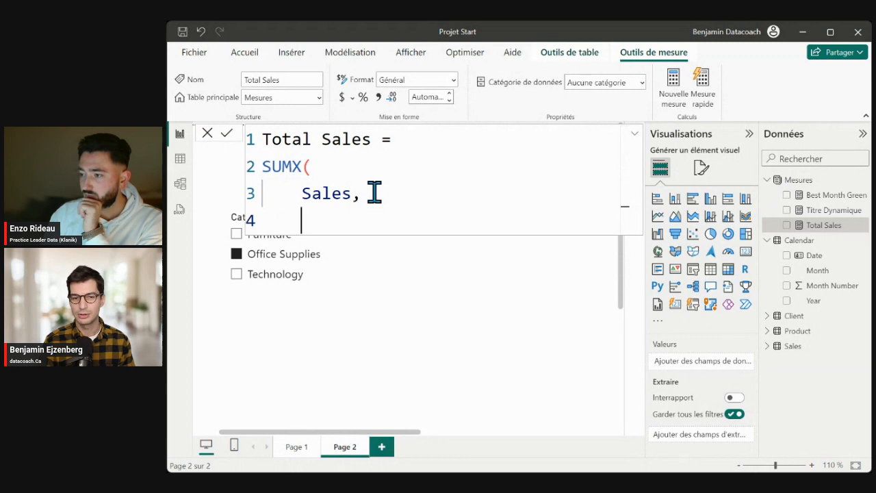
text(quan)
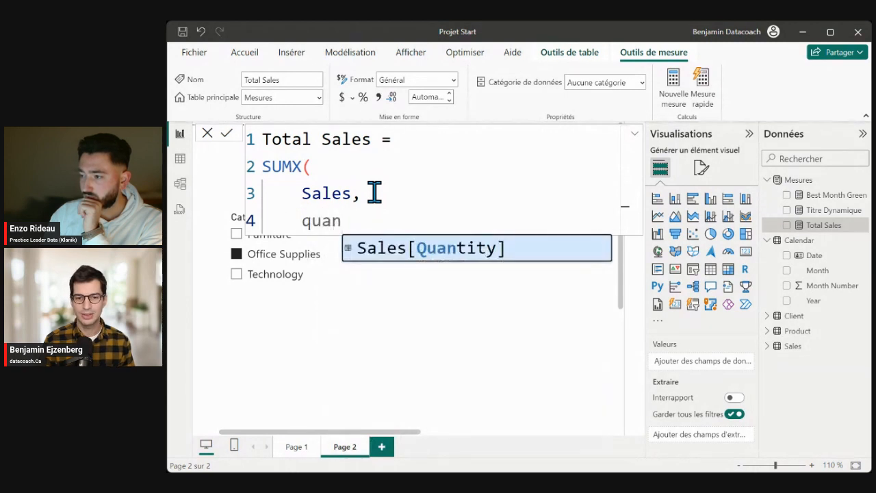
click(470, 259)
text(*)
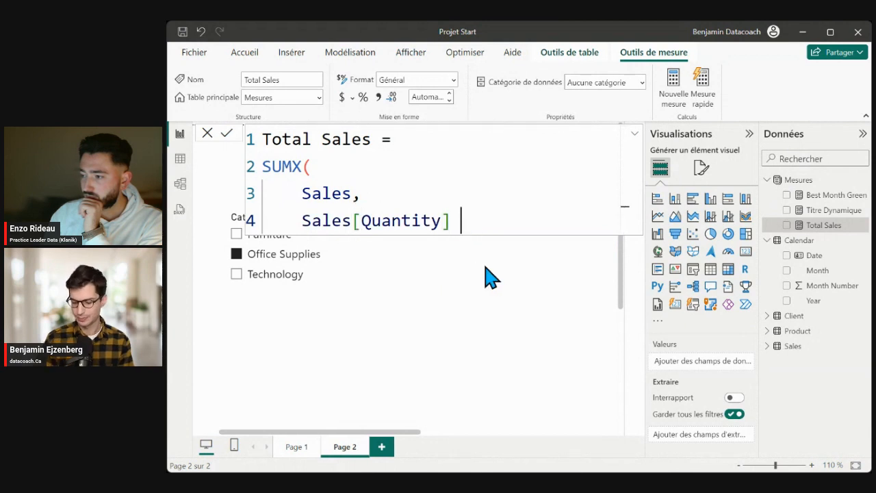
text( pri)
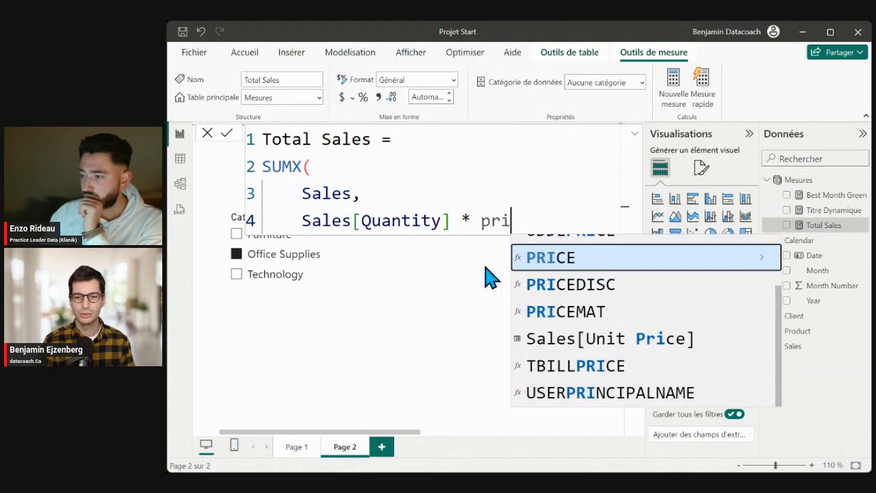
key(Down)
key(Down)
key(Down)
key(Tab)
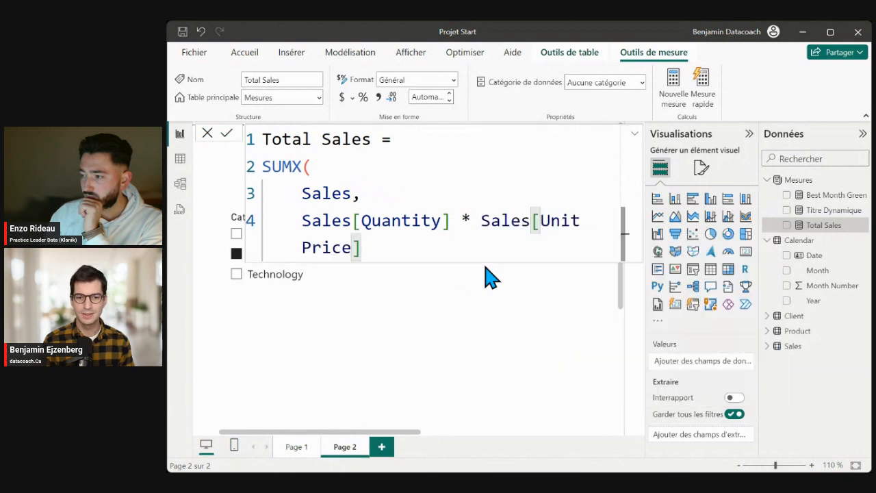
Step: Close the SUMX parenthesis on a separate line and commit the Total Sales measure
scroll(438, 203, down, 2)
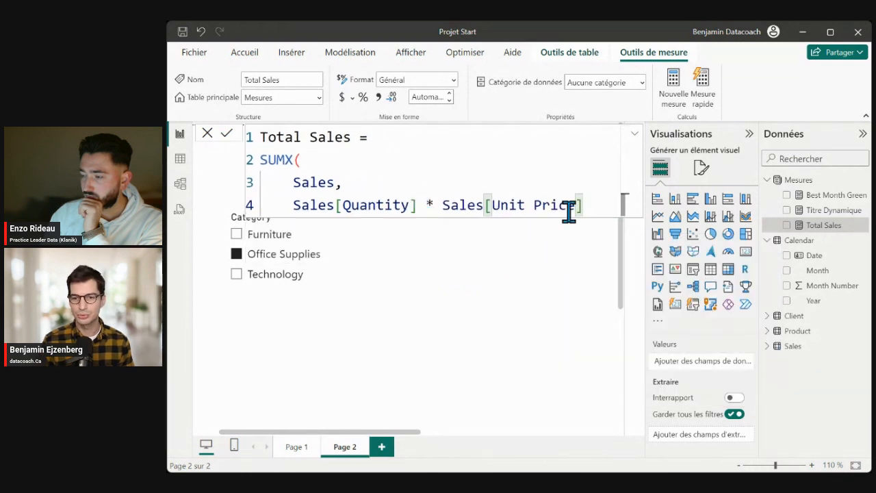
key(shift+Return)
text())
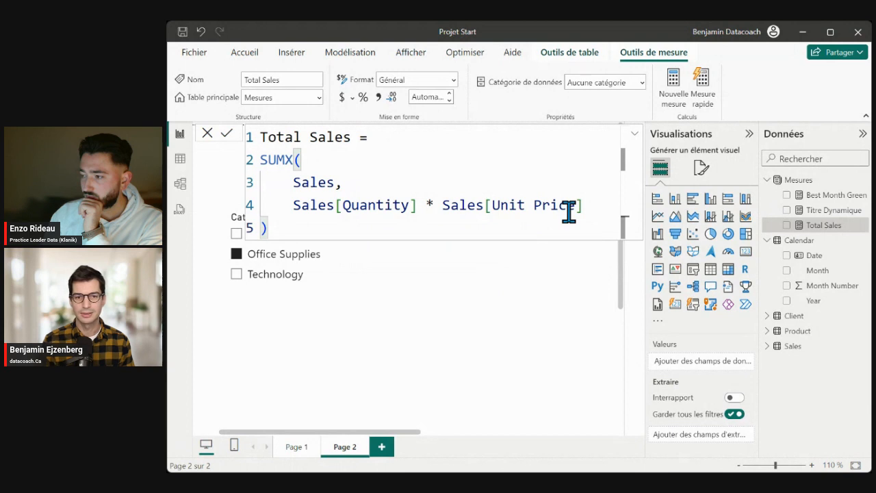
double_click(268, 157)
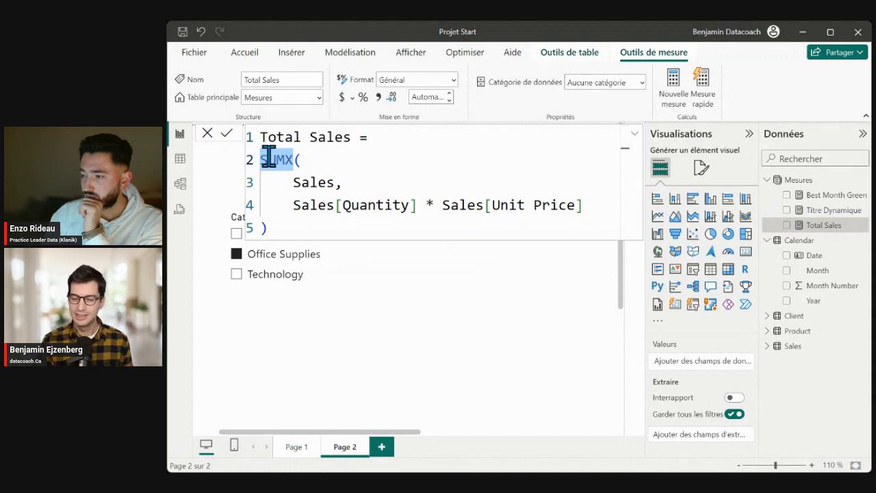
double_click(333, 182)
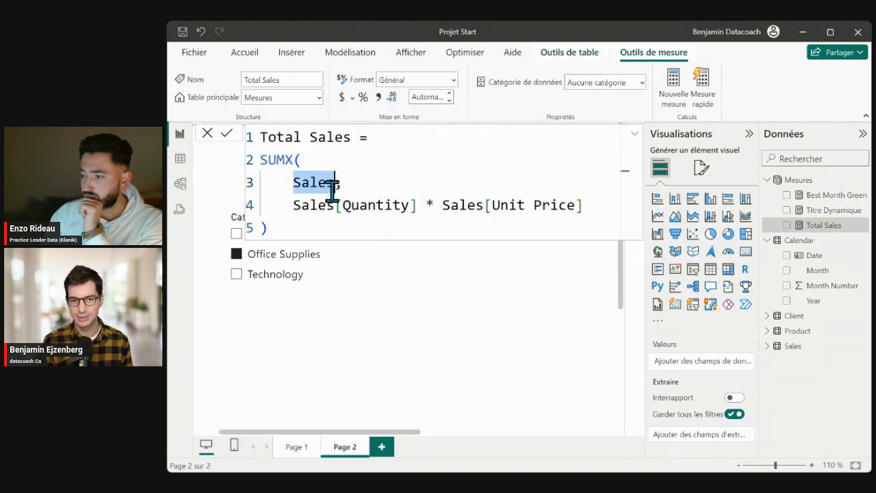
click(364, 217)
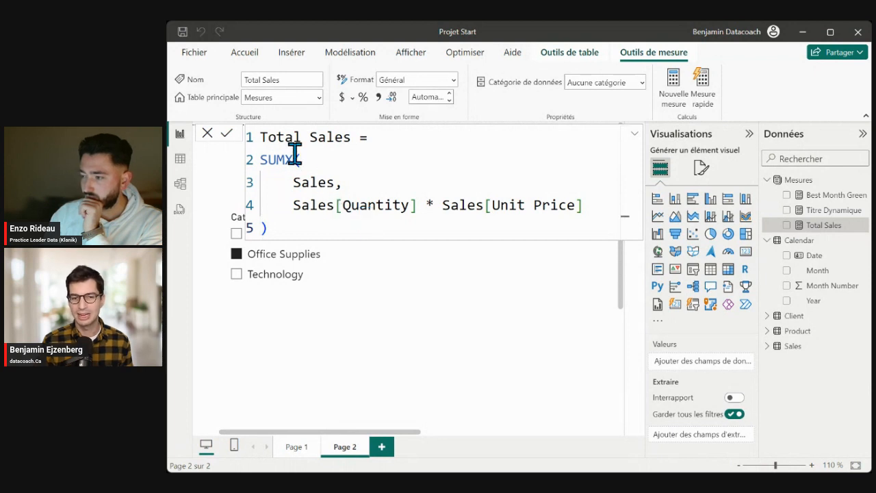
click(555, 352)
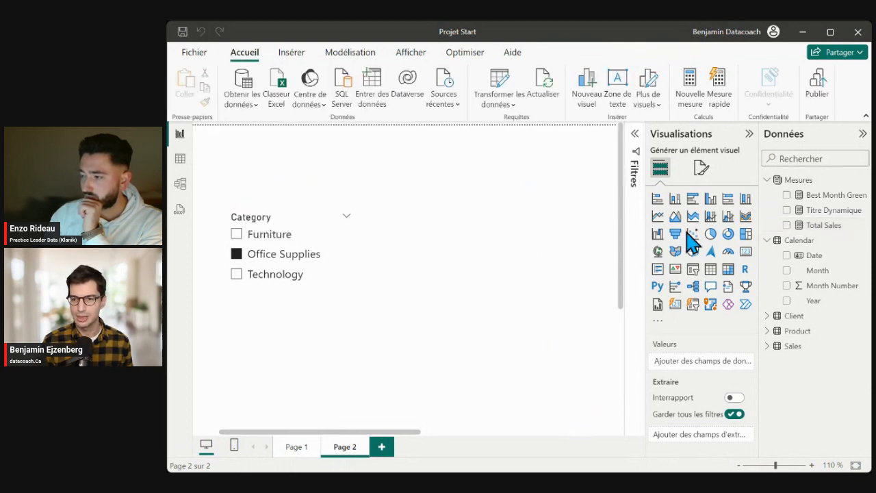
Step: Create a table visual with Year and Total Sales beside the Category slicer and enlarge it
drag(814, 302, 443, 227)
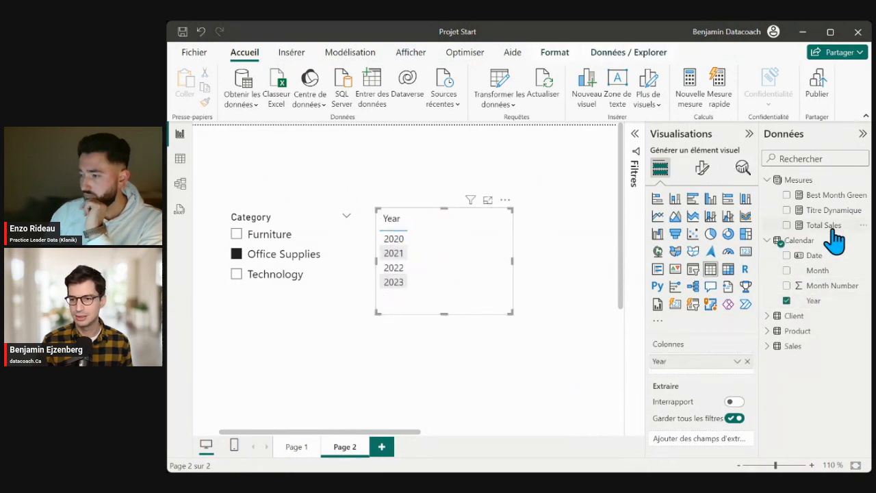
drag(831, 228, 520, 274)
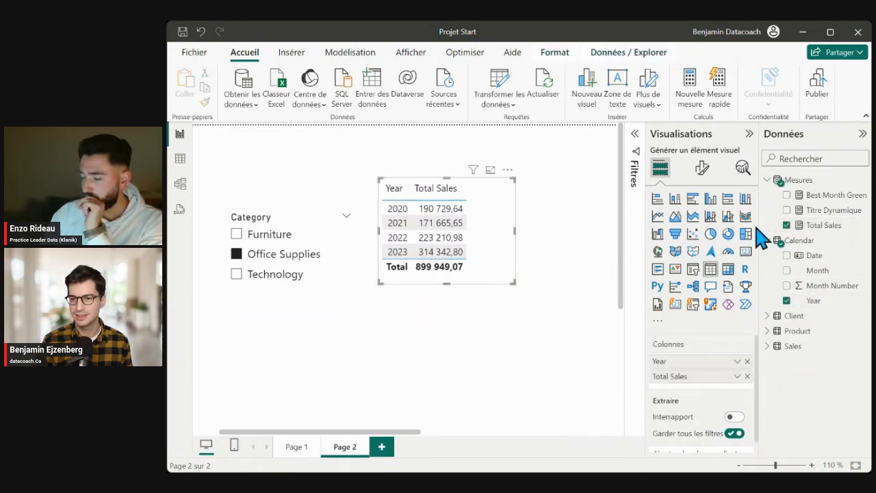
click(818, 226)
click(445, 352)
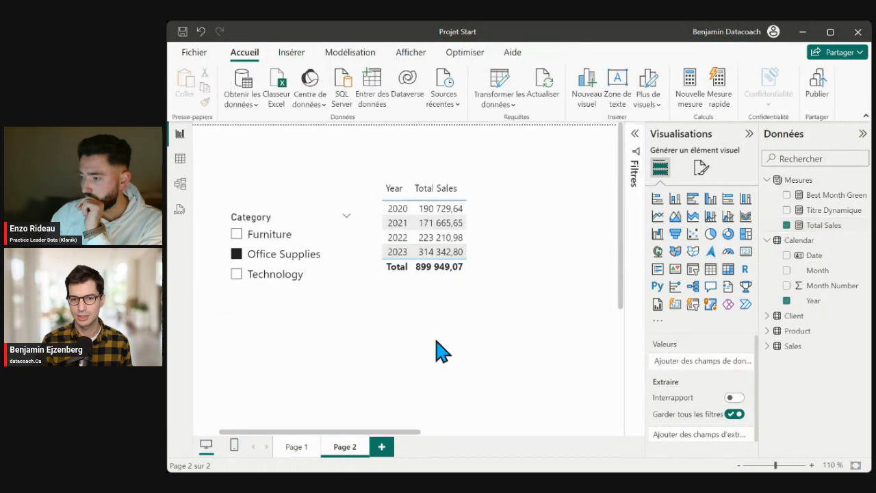
click(477, 260)
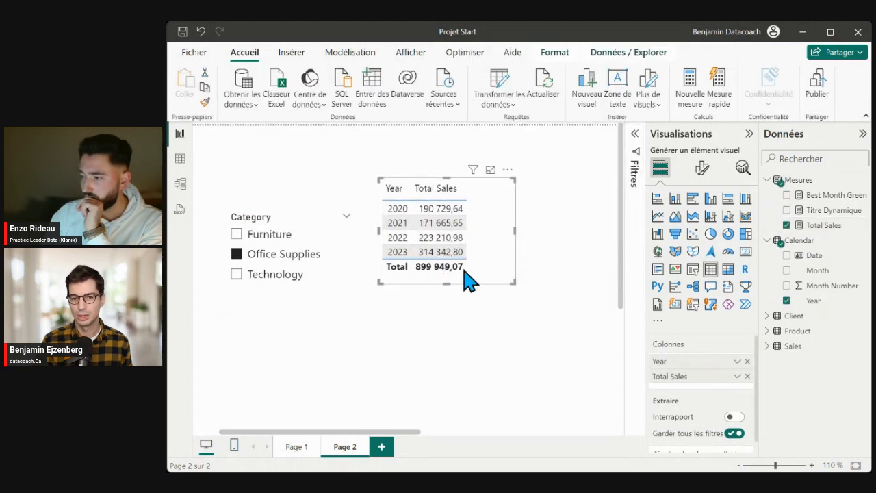
drag(485, 265, 585, 343)
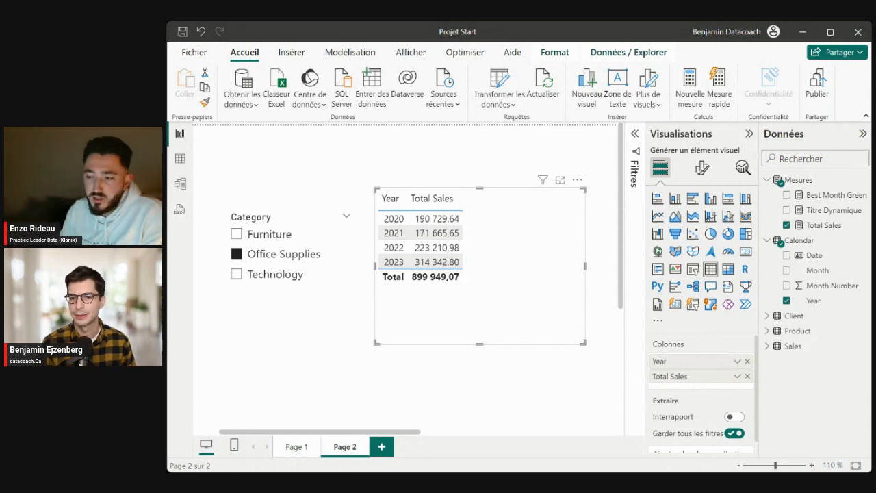
Step: Strip the SUMX wrapper and its Sales argument from the Total Sales formula, keeping only Sales[Quantity] * Sales[Unit Price]
click(823, 226)
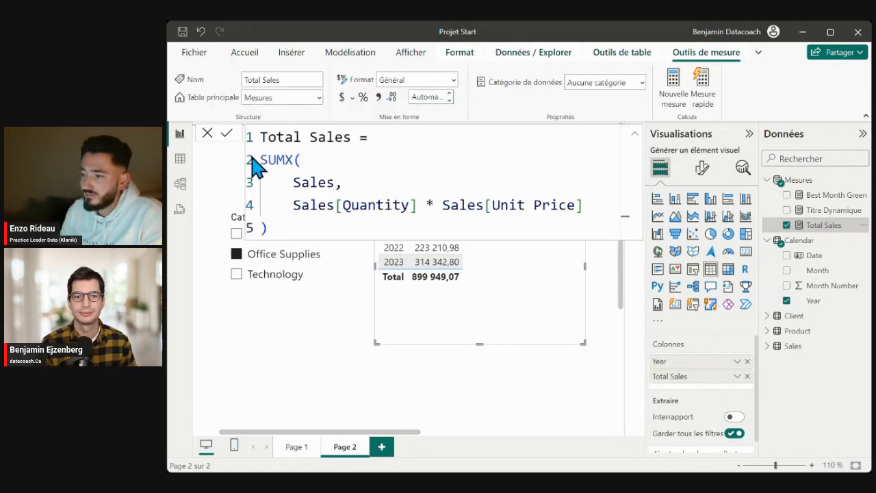
drag(288, 219, 248, 157)
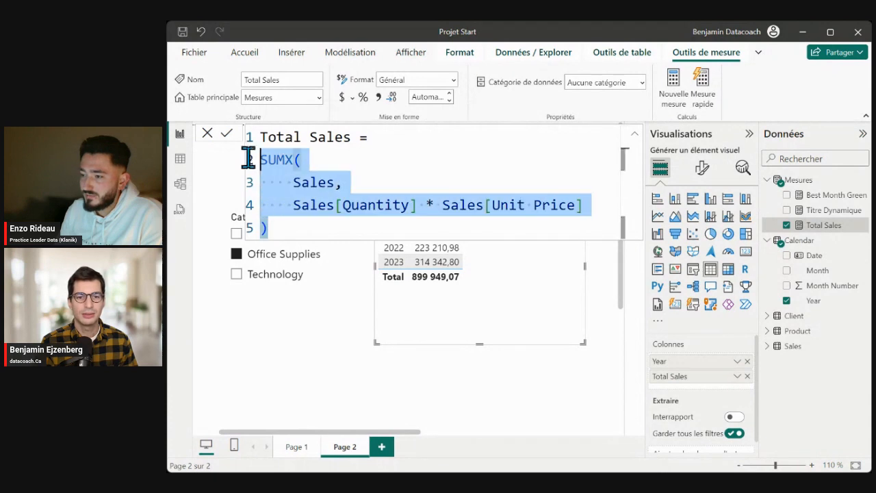
click(347, 157)
key(ctrl+a)
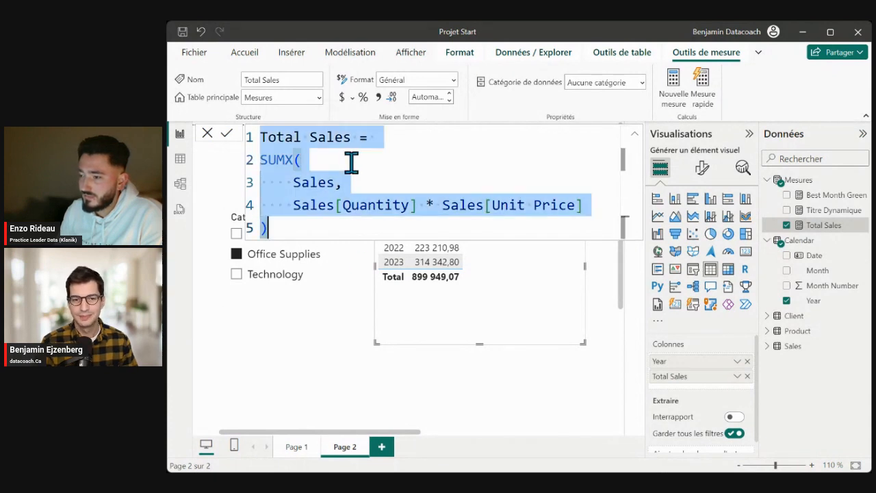
drag(340, 182, 254, 157)
key(BackSpace)
click(309, 202)
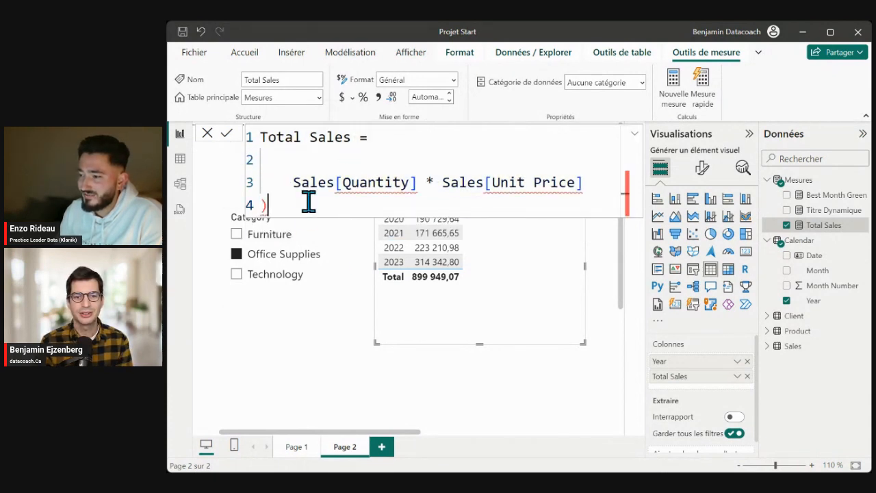
key(BackSpace)
click(337, 160)
key(BackSpace)
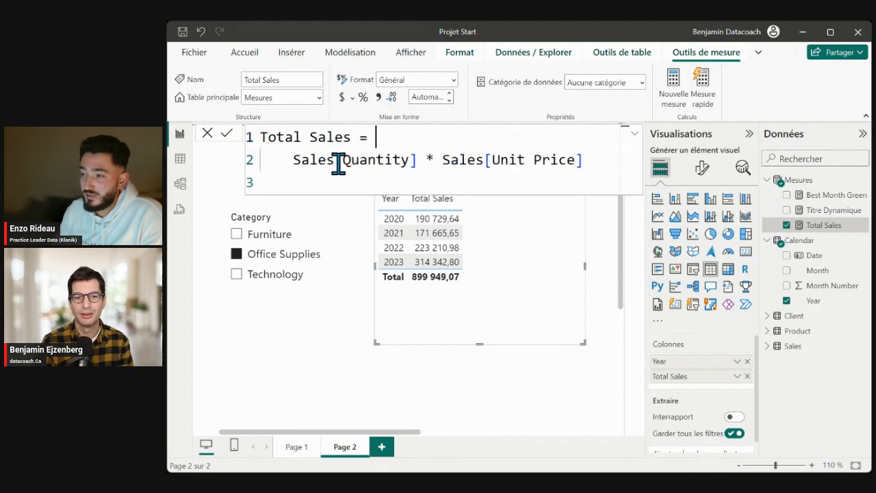
Step: Remove the empty last line of the Total Sales formula and try committing Sales[Quantity] * Sales[Unit Price] without an aggregation
click(339, 179)
key(BackSpace)
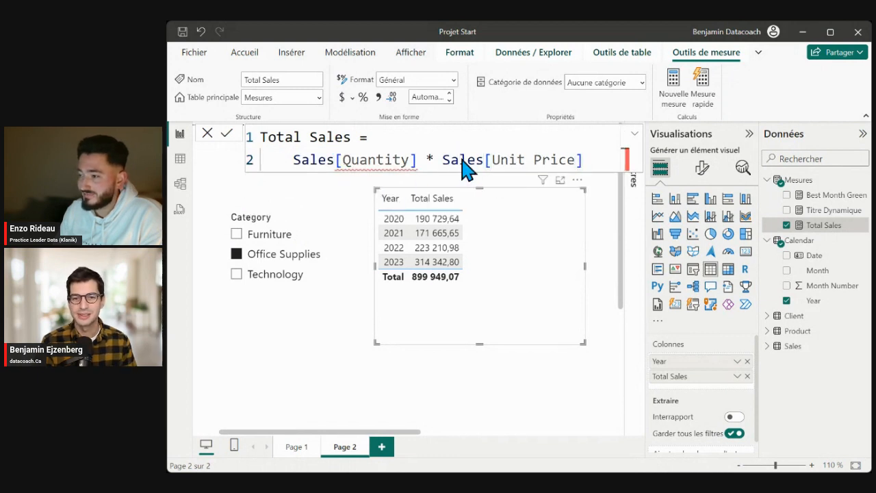
key(Return)
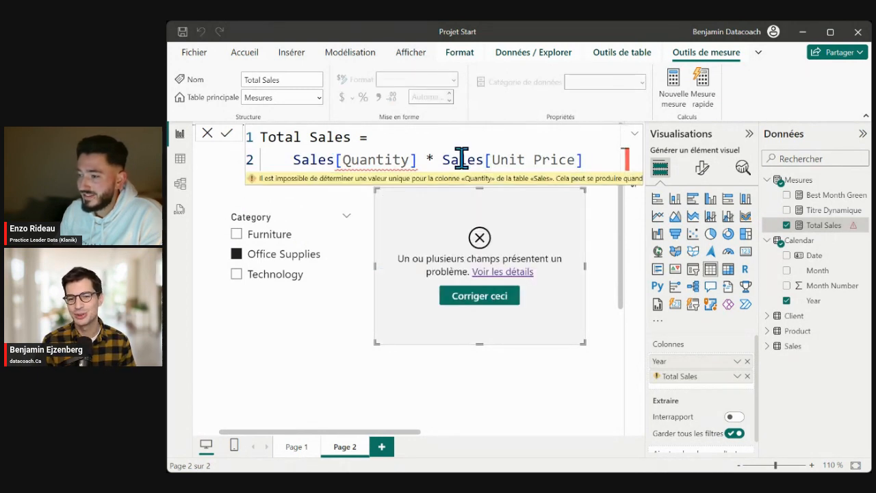
drag(583, 159, 225, 153)
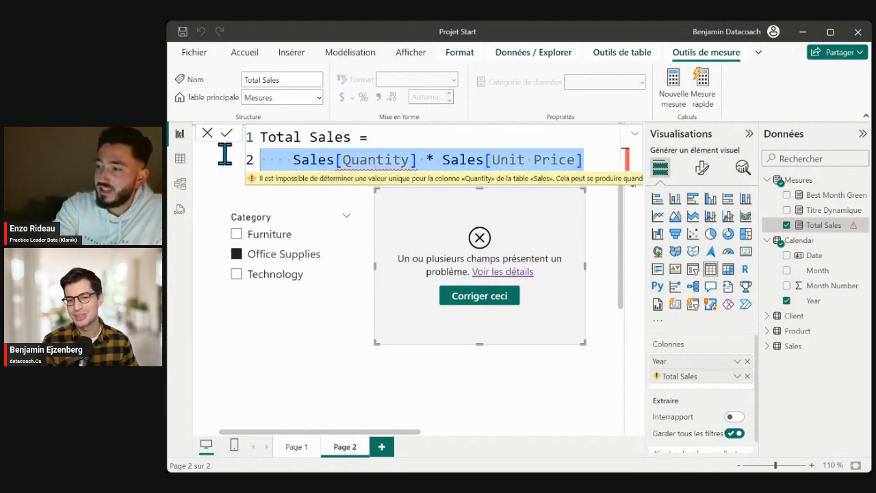
click(586, 163)
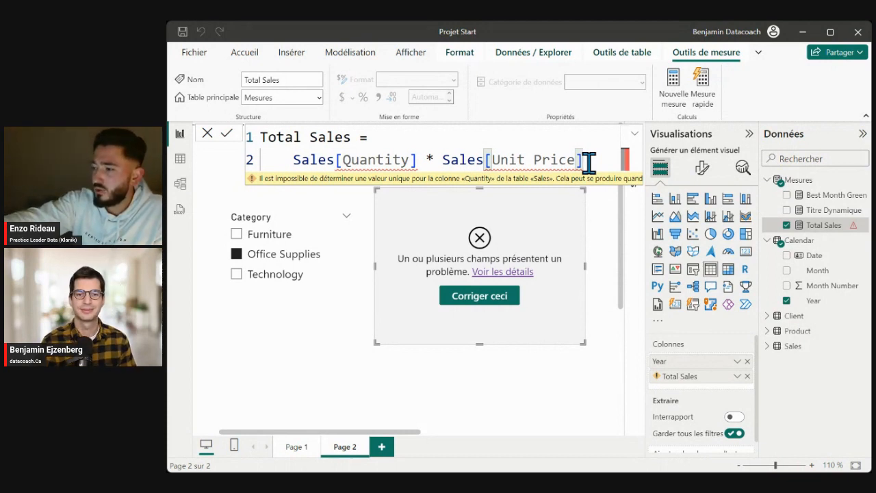
Step: Wrap Sales[Quantity] in a SUM function in the Total Sales formula
click(294, 161)
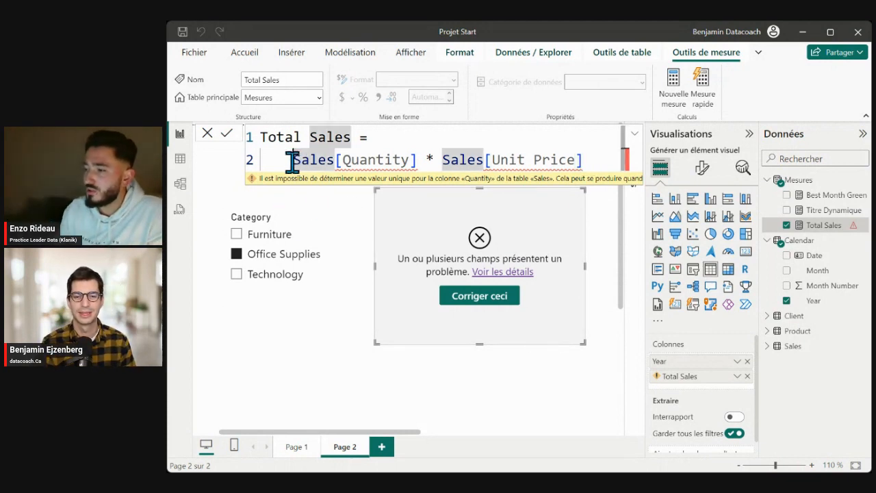
text(SUM()
key(ctrl+Right)
key(ctrl+Right)
key(ctrl+Right)
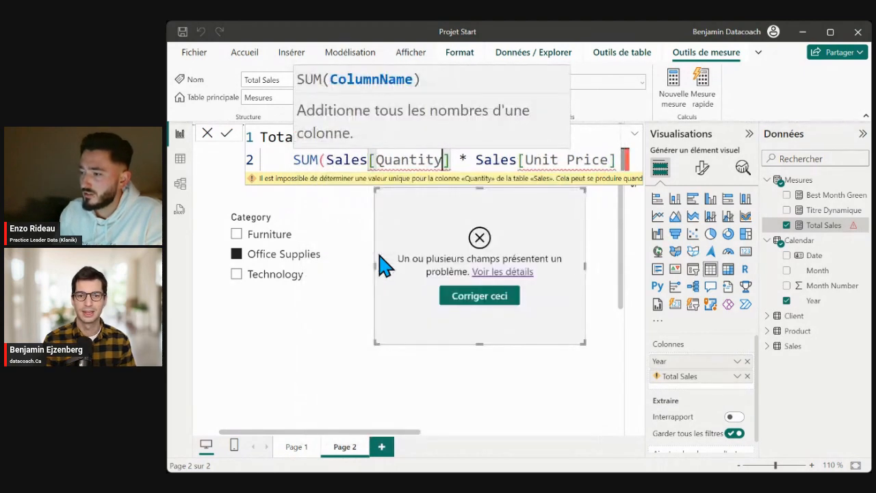
text())
Step: Wrap Sales[Unit Price] in SUM as well and commit Total Sales as the product of the two sums
key(ctrl+Right)
key(ctrl+Right)
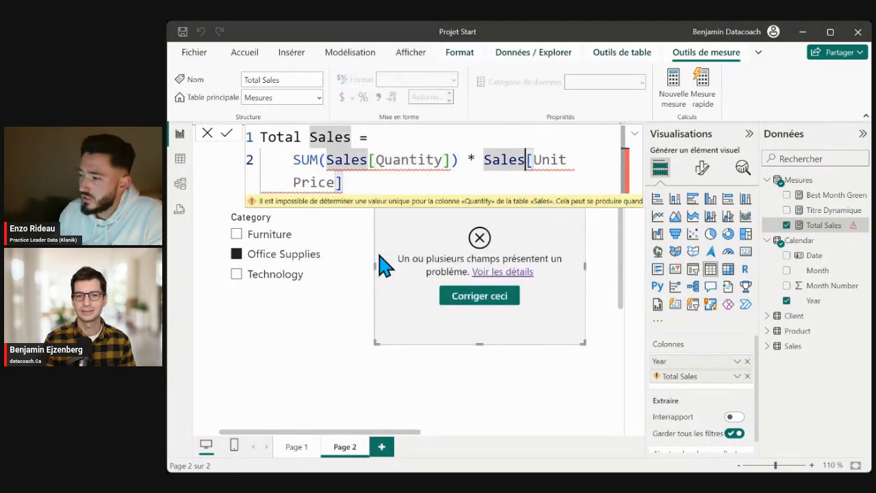
key(Left)
key(Left)
text(Sum()
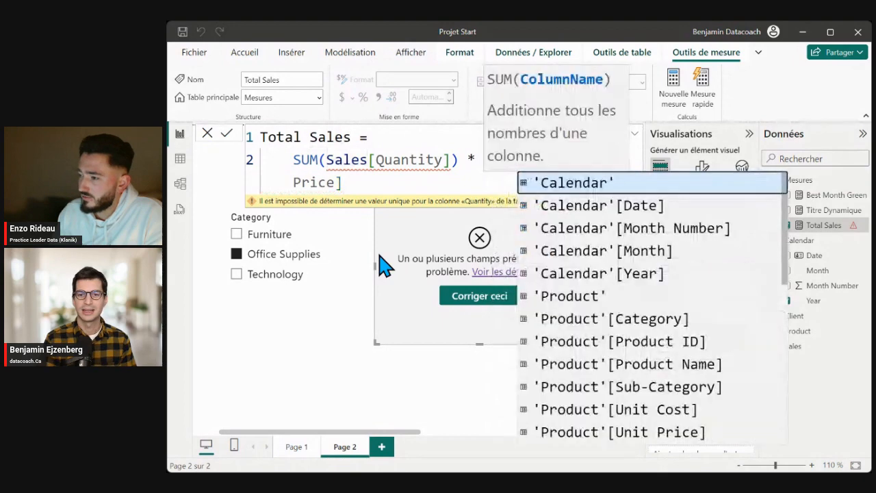
key(BackSpace)
key(BackSpace)
key(BackSpace)
key(BackSpace)
text(SUM()
key(Down)
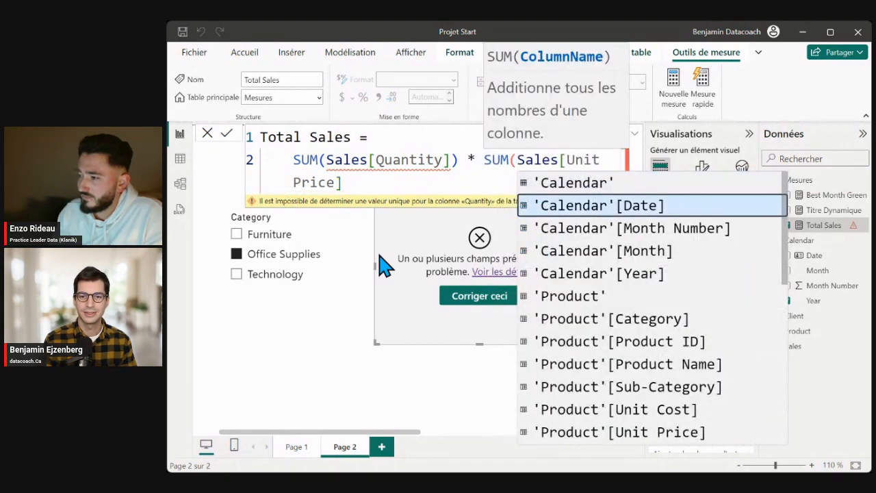
click(405, 181)
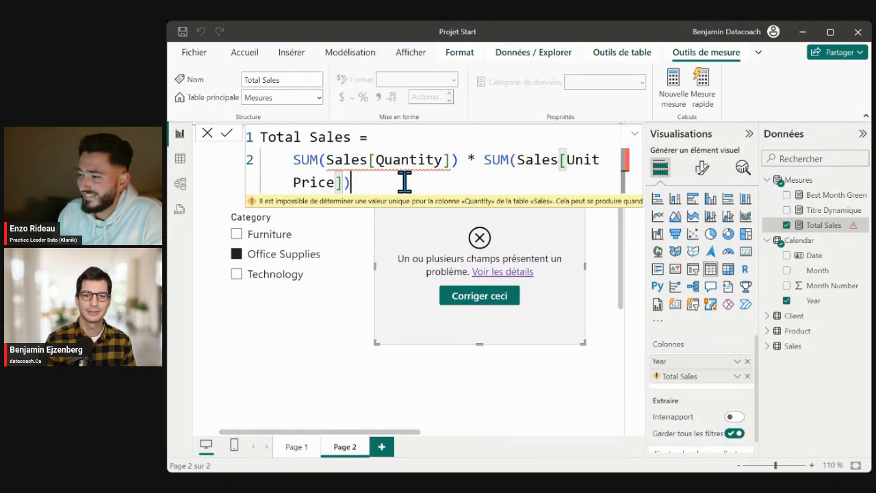
text())
key(Return)
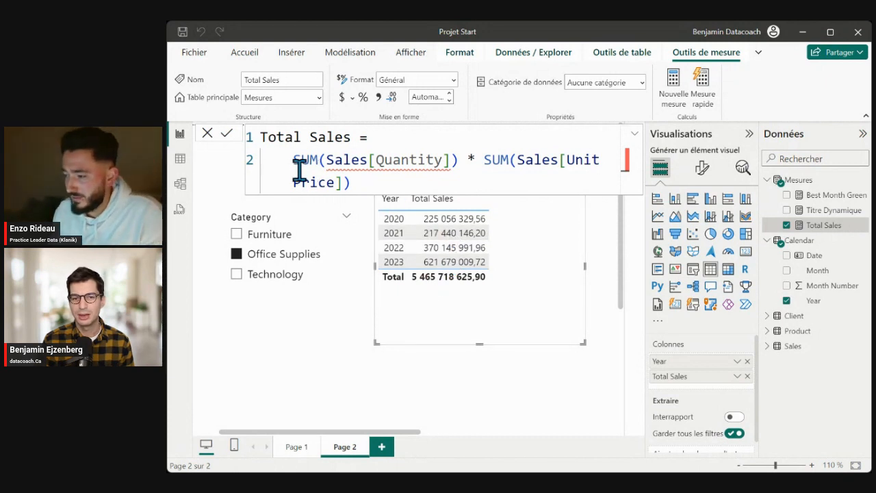
Step: Examine the SUM(Sales[Quantity]) and SUM(Sales[Unit Price]) terms of the Total Sales formula
drag(293, 160, 454, 158)
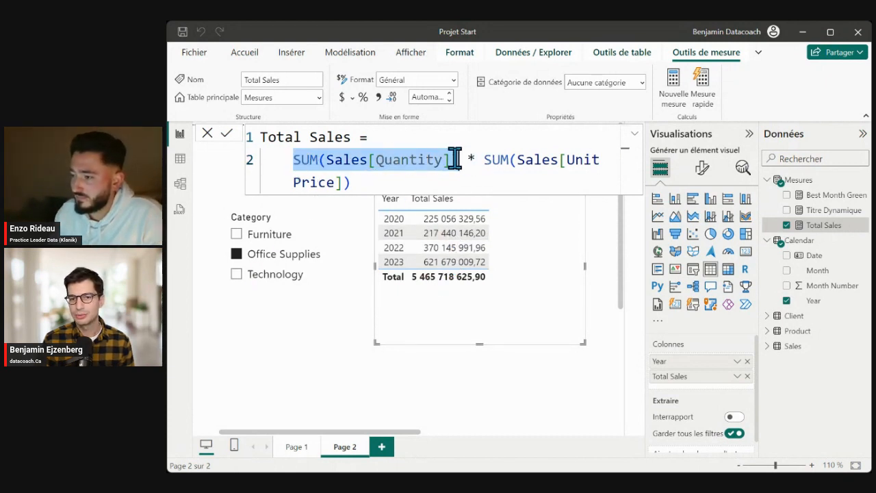
click(458, 160)
drag(293, 158, 452, 159)
click(560, 159)
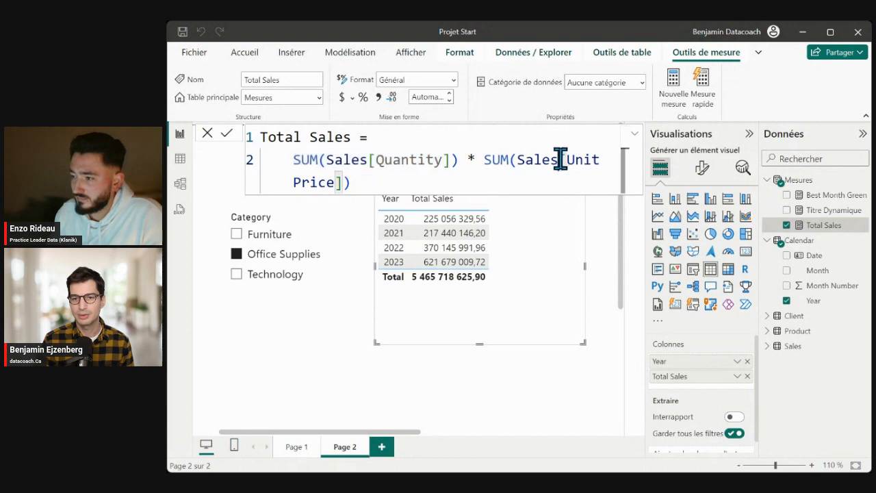
click(461, 190)
drag(309, 159, 561, 187)
click(551, 175)
Step: Replace the Total Sales expression with SUMX(Sales, Sales[Quantity] * Sales[Unit Price]), remove the duplicate name line, commit it and leave the formula
key(ctrl+a)
key(shift+Down)
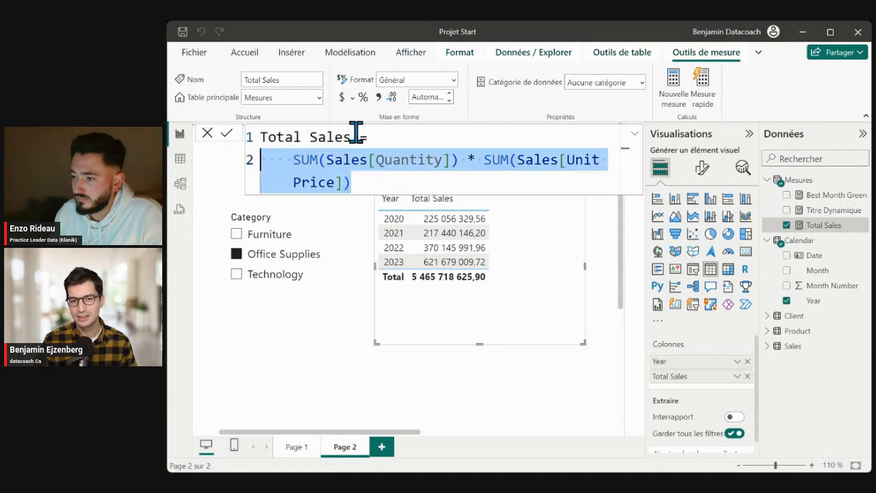
text(Total Sales = SUMX(     Sales,     Sales[Quantity] * Sales[Unit Price] ))
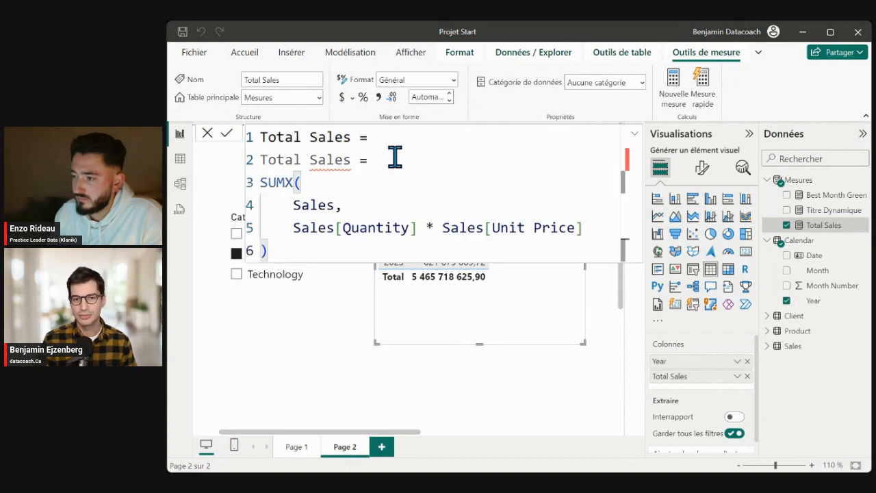
triple_click(391, 157)
key(BackSpace)
key(Return)
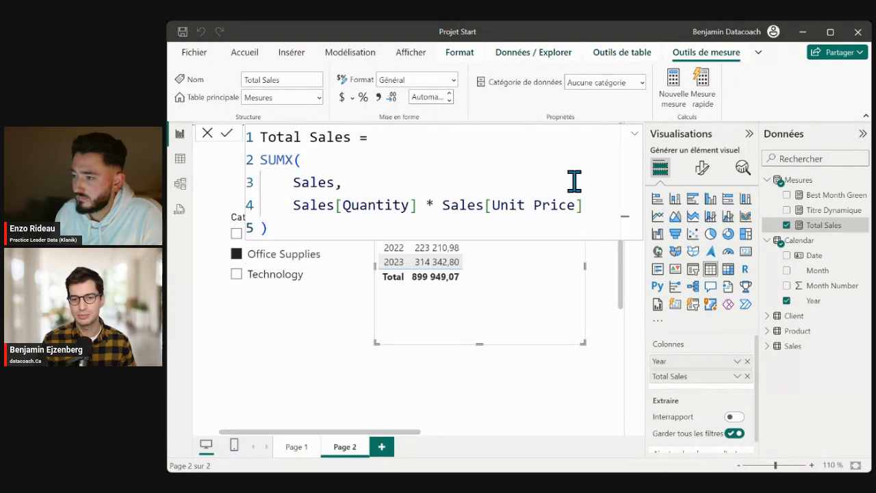
click(460, 420)
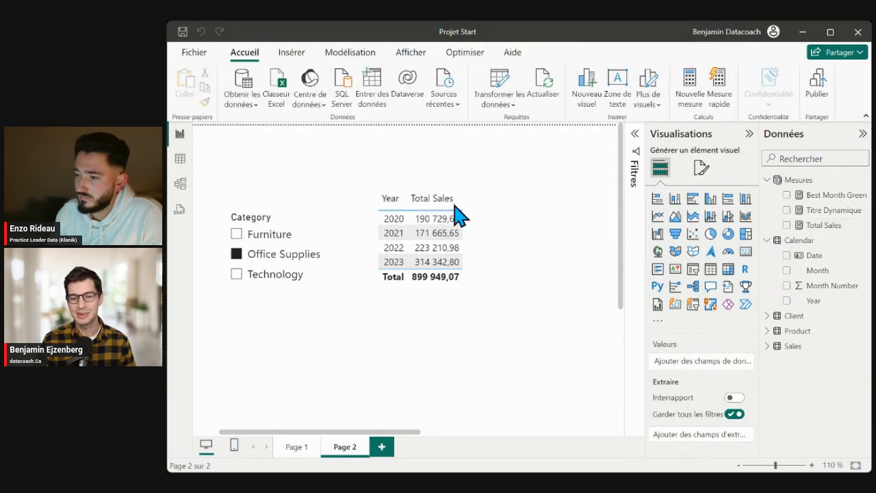
Step: Reopen the Total Sales measure to review its full formula and SUMX function, then return to the report page
click(815, 227)
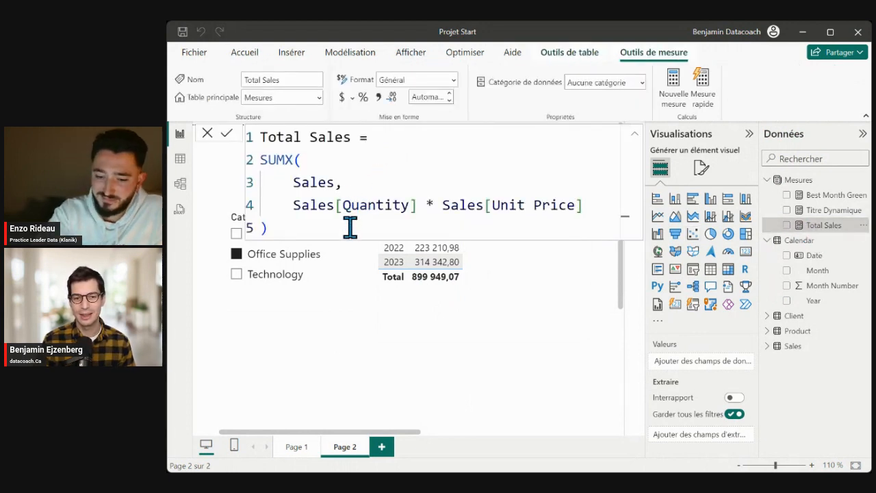
drag(349, 227, 257, 141)
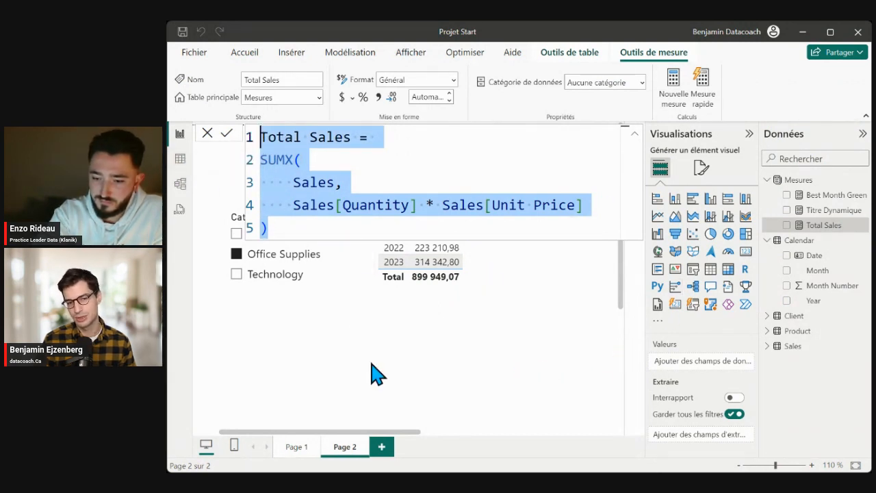
double_click(277, 160)
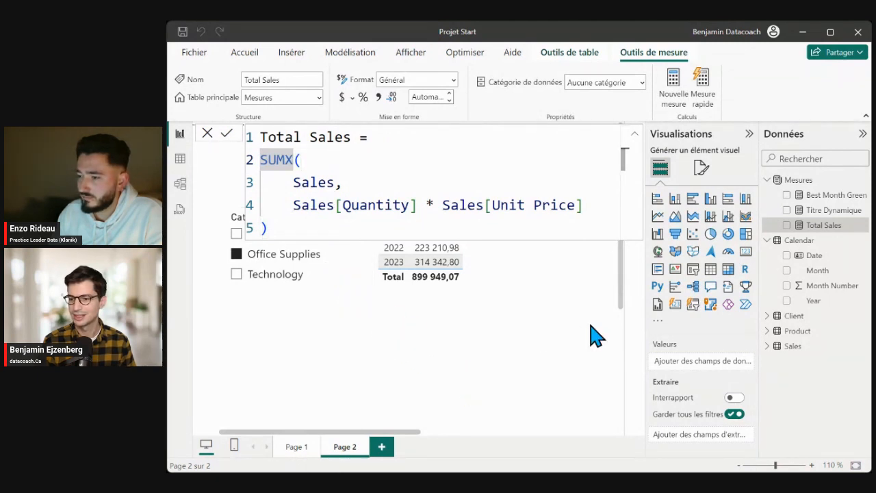
click(419, 373)
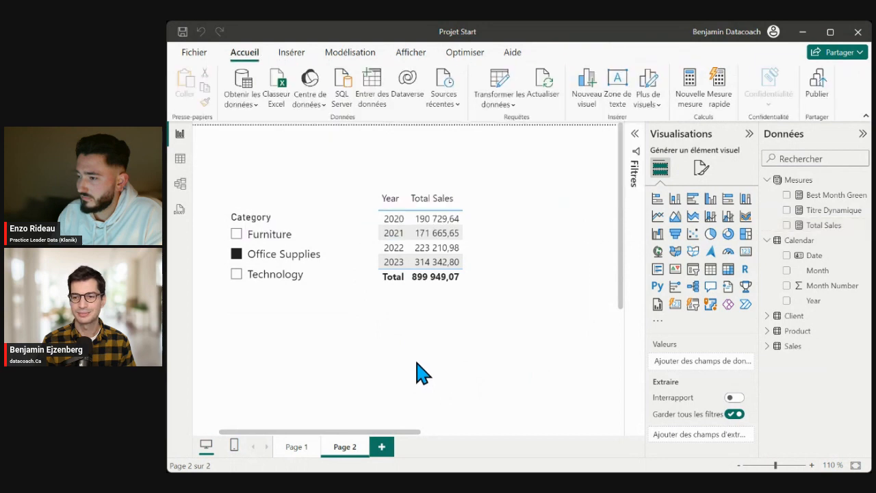
click(494, 298)
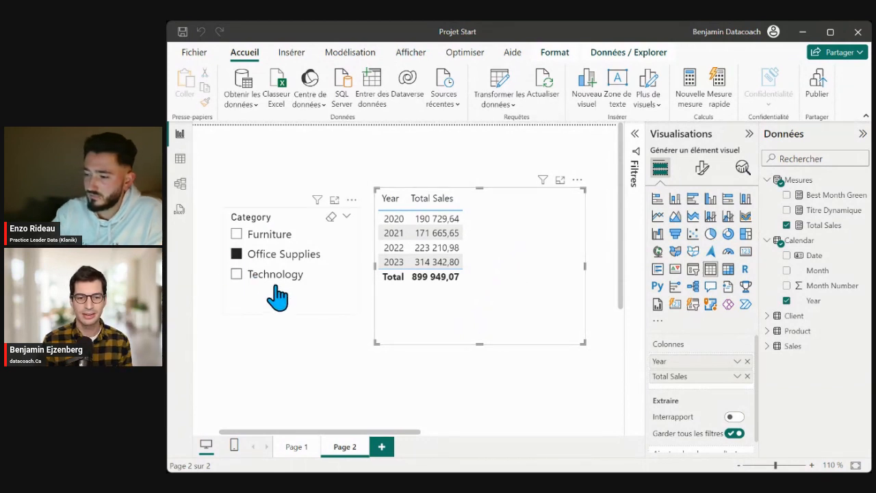
click(281, 182)
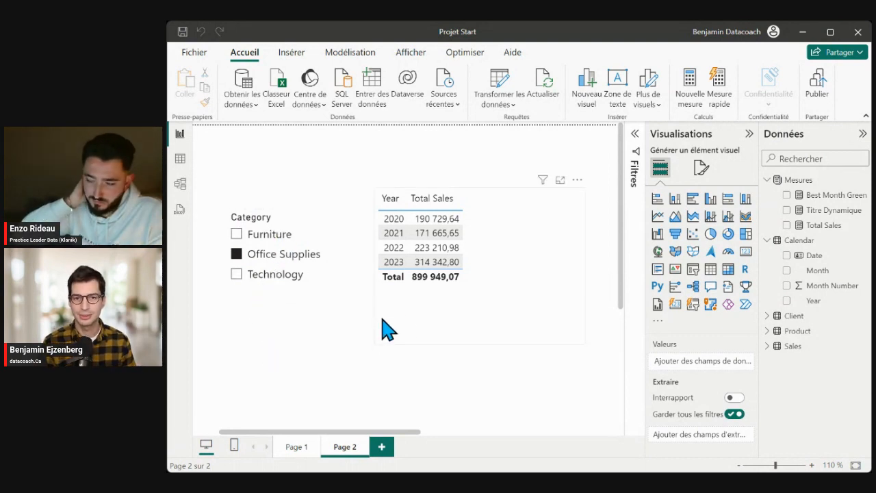
Step: Compare the yearly Total Sales by filtering the Category slicer on Furniture, Technology and Office Supplies, ending on Office Supplies
click(252, 223)
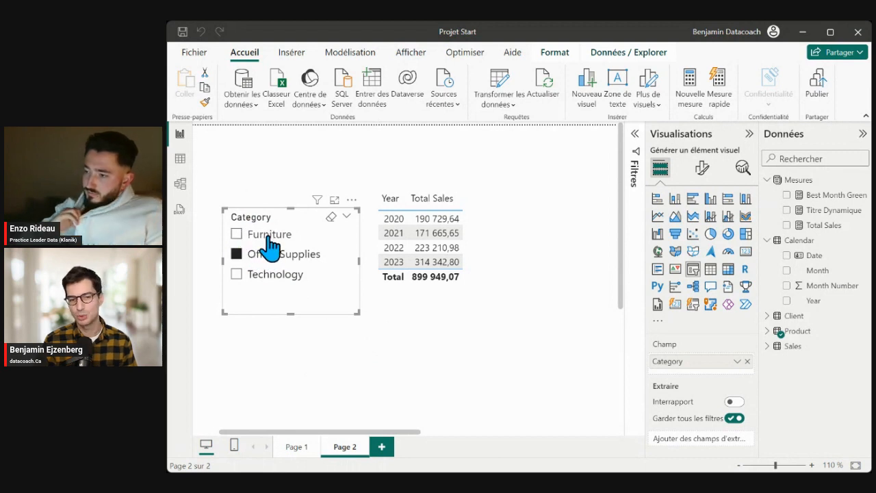
click(269, 237)
click(276, 276)
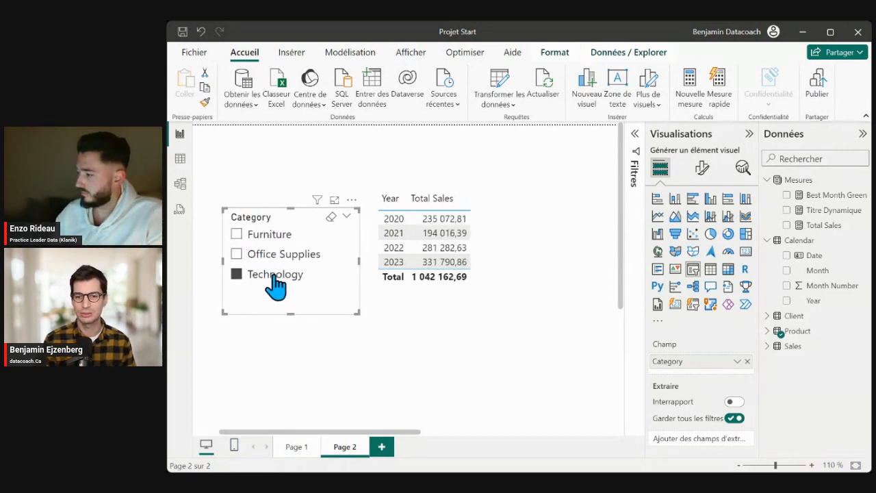
click(278, 255)
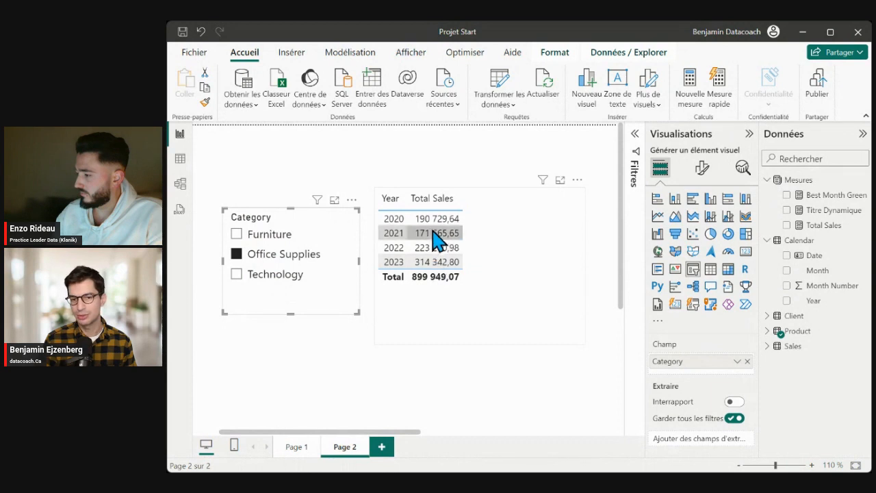
click(269, 234)
click(260, 254)
Step: Convert the Year and Total Sales table into a stacked column chart and enlarge it so every year label shows
click(533, 278)
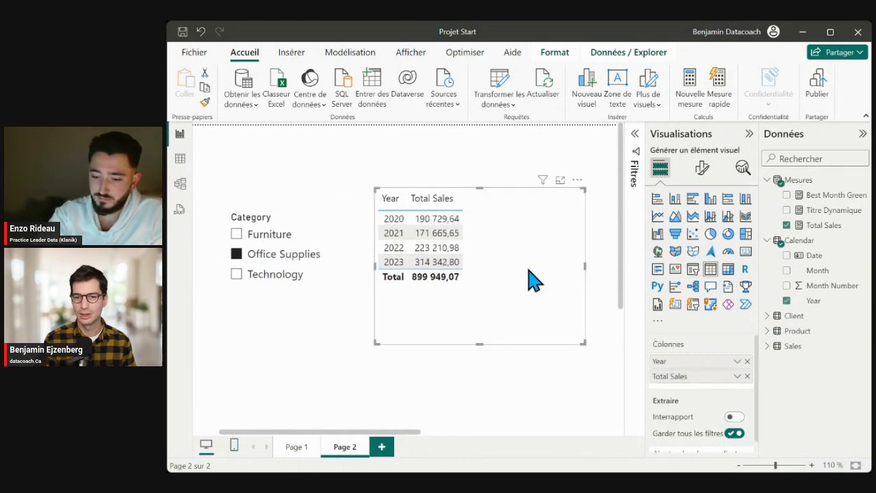
click(674, 198)
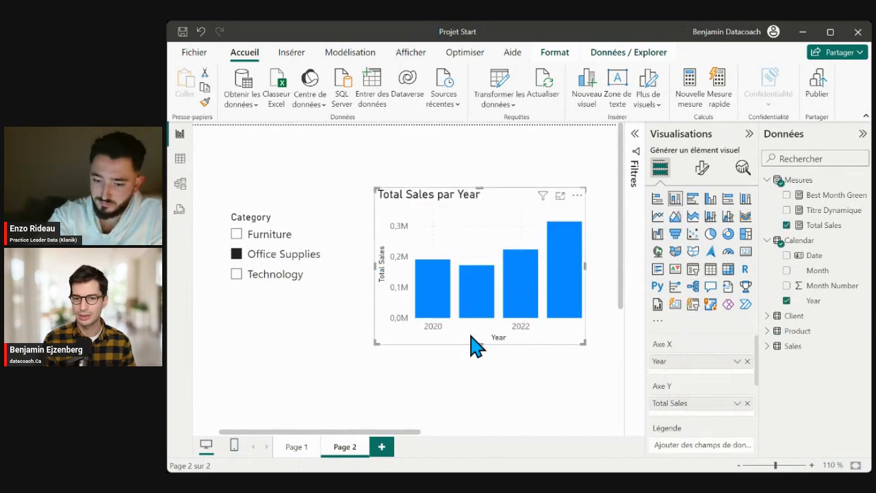
drag(491, 228, 484, 224)
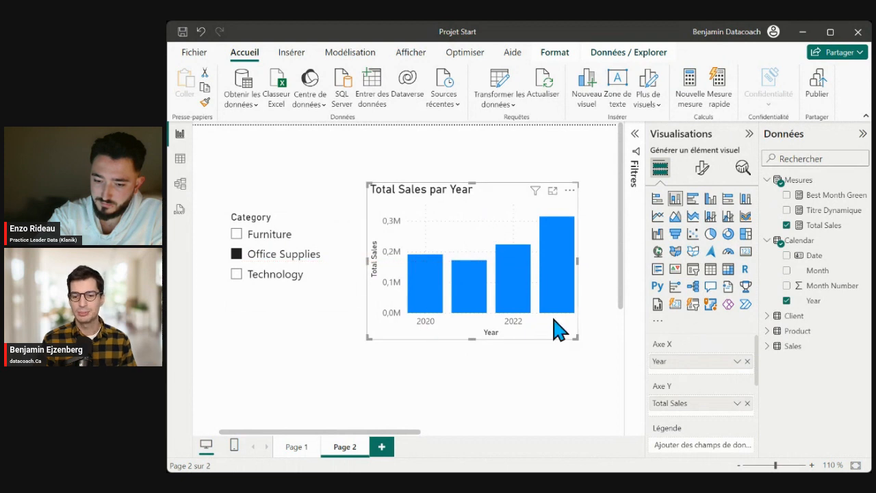
drag(579, 342, 630, 363)
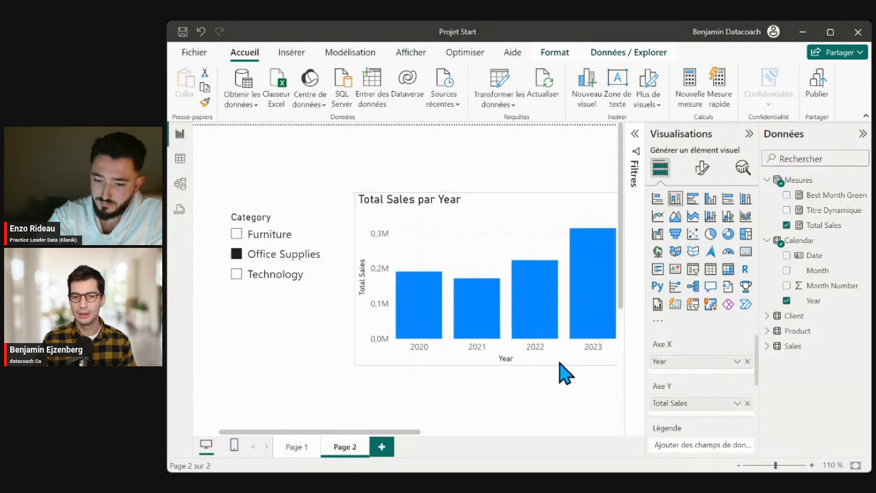
Step: Move the Category slicer slightly lower, narrow it, and reposition the Total Sales par Year chart beside it without overlap
drag(280, 225, 269, 240)
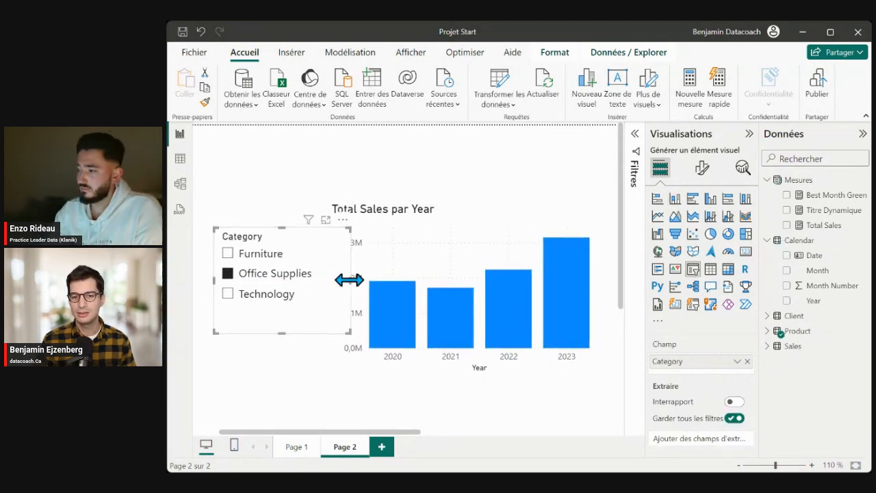
drag(349, 279, 329, 280)
drag(395, 248, 404, 244)
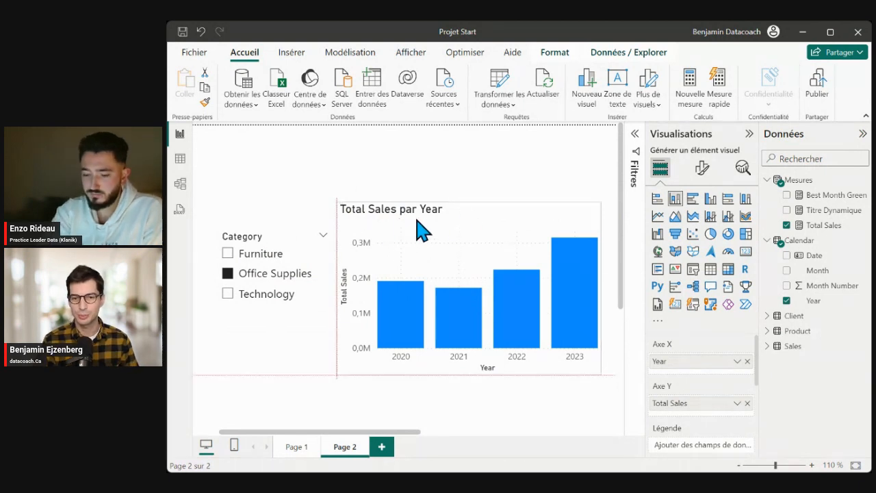
drag(416, 228, 416, 221)
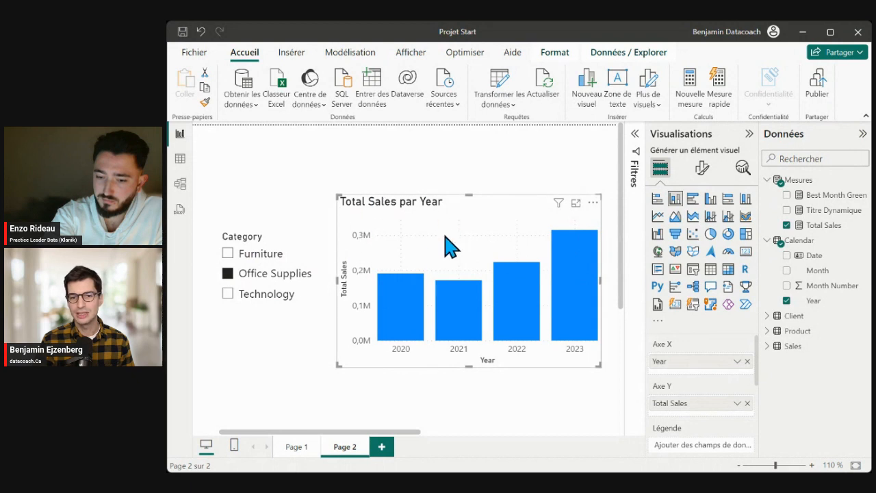
Step: Start the Titre Dynamique formula on a new line with the text "Evolution des ventes " joined by & to the SELECTEDVALUE function
click(828, 212)
click(414, 137)
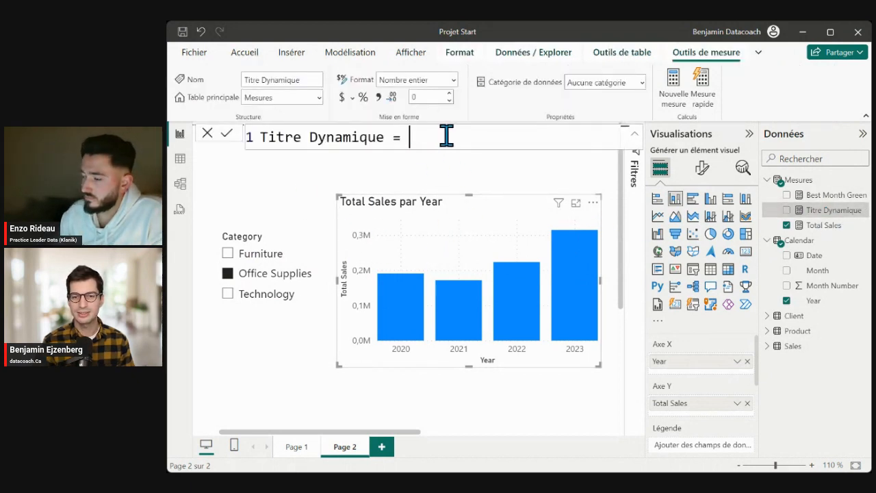
key(shift+Return)
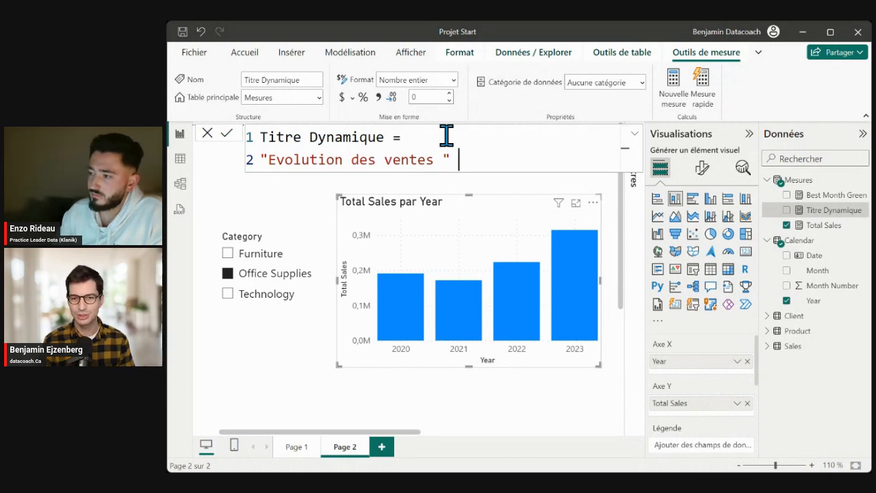
text(²)
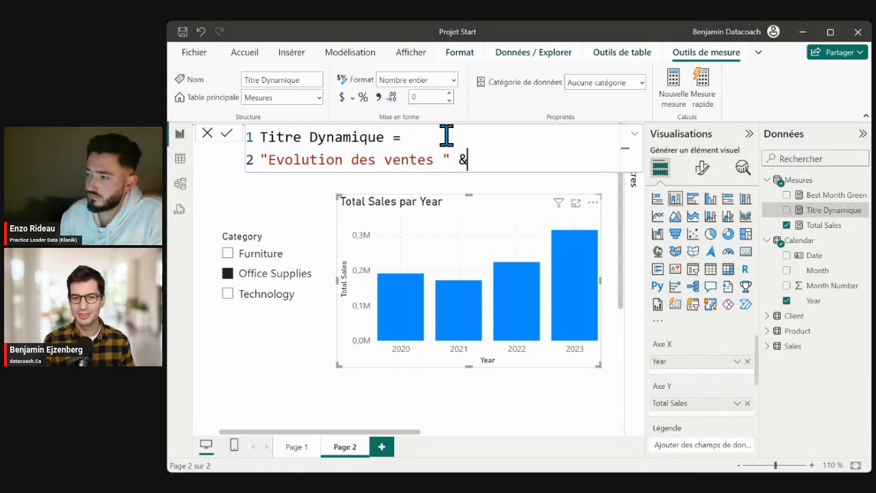
text(SELE)
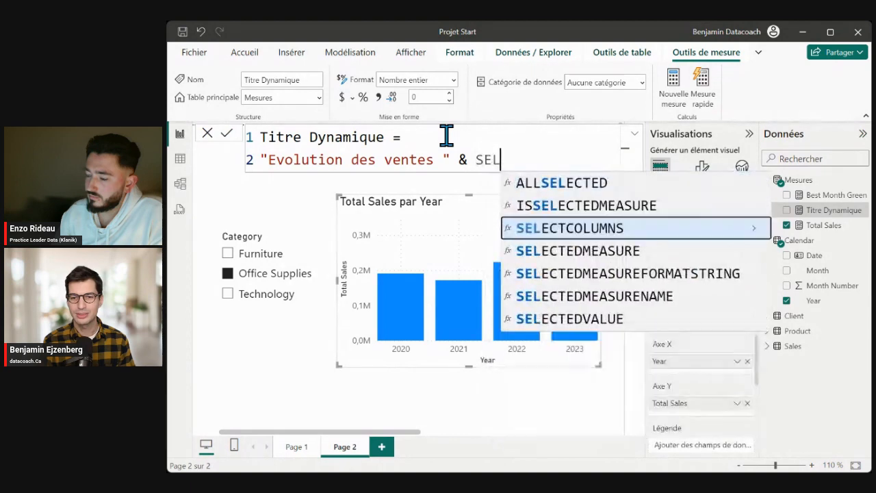
key(Down)
key(Down)
key(Down)
key(Down)
key(Tab)
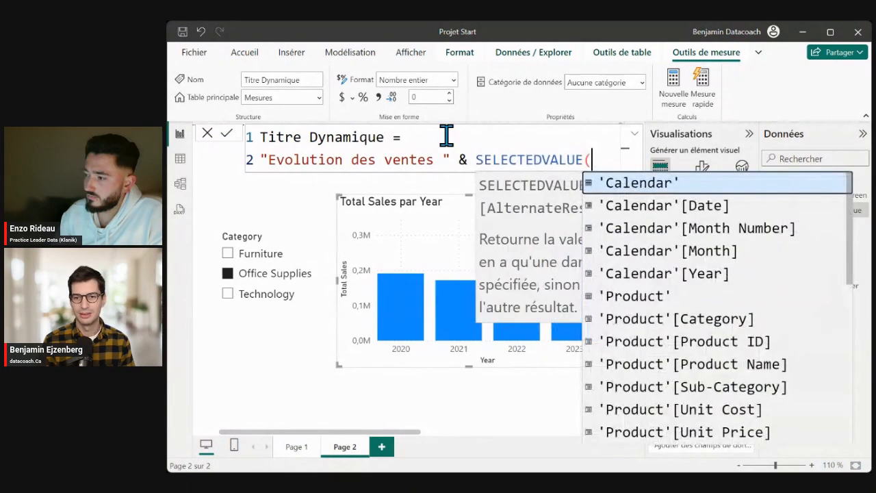
Step: Give SELECTEDVALUE the column 'Product'[Category] as its argument, close the function and commit the Titre Dynamique measure
text(cat)
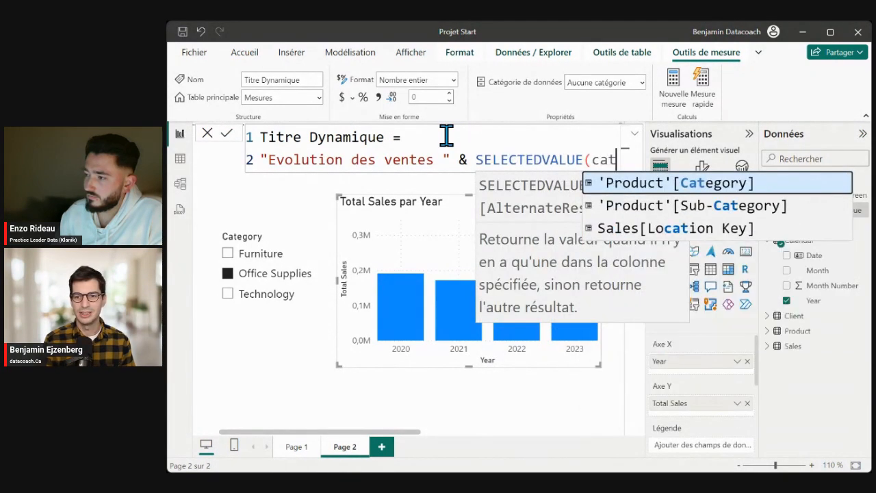
key(Tab)
text())
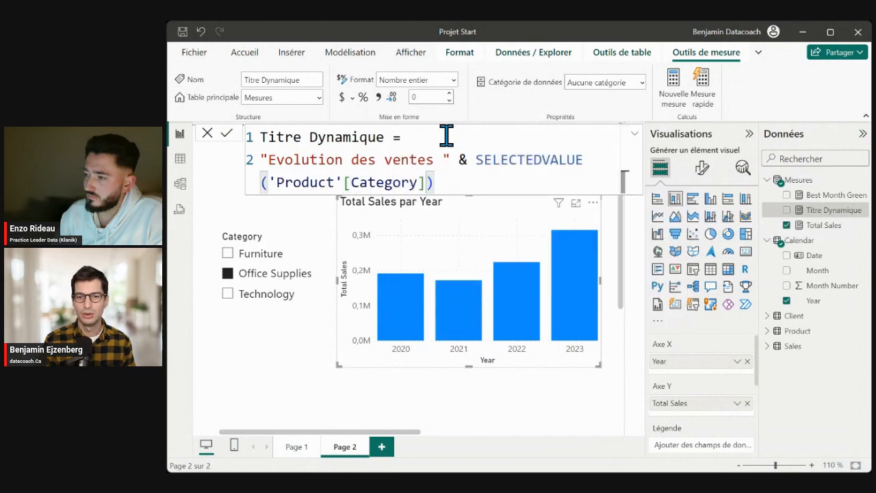
drag(425, 183, 295, 176)
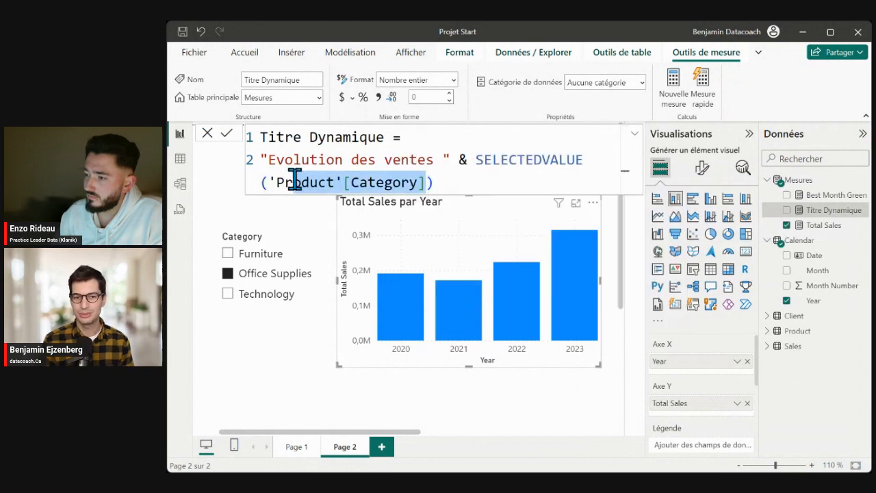
click(483, 190)
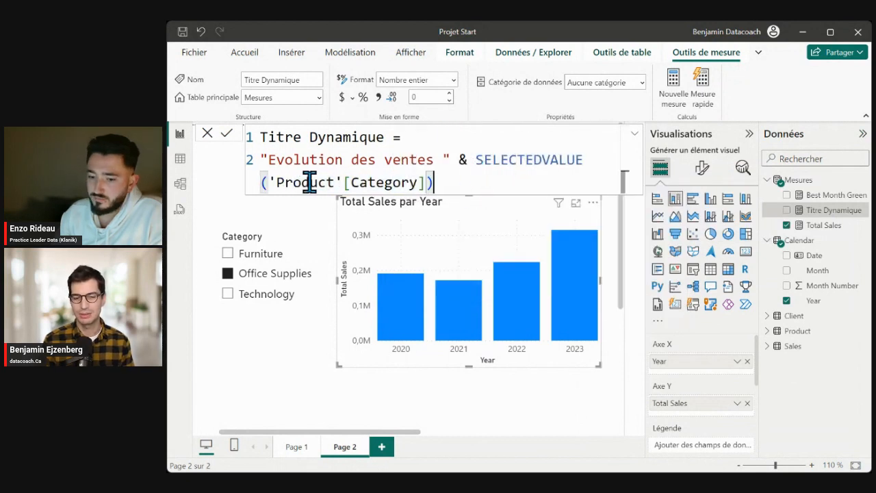
drag(310, 183, 397, 185)
double_click(405, 183)
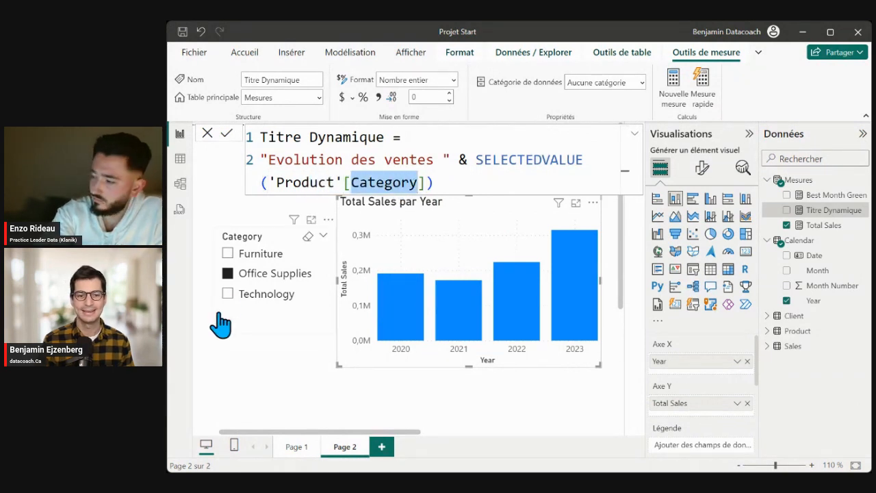
click(461, 188)
key(Return)
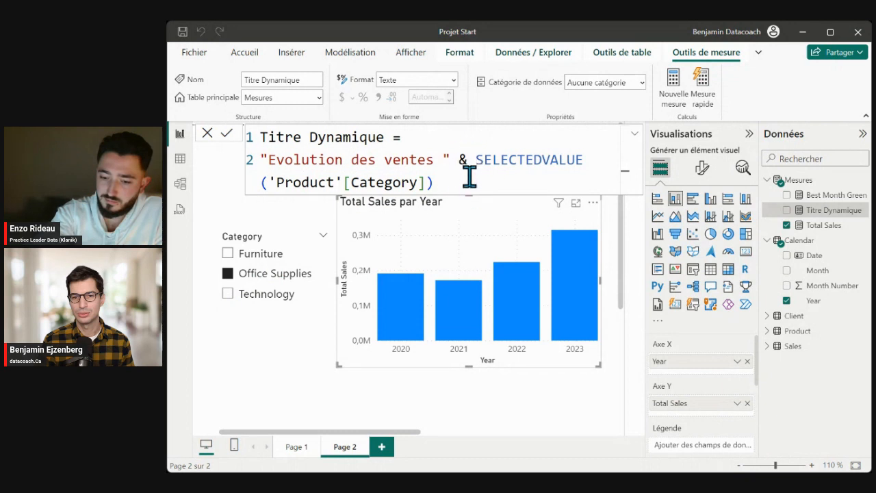
Step: Bind the sales chart's title text to the Titre Dynamique measure and test it by switching categories in the slicer, ending on Office Supplies
click(512, 401)
click(481, 243)
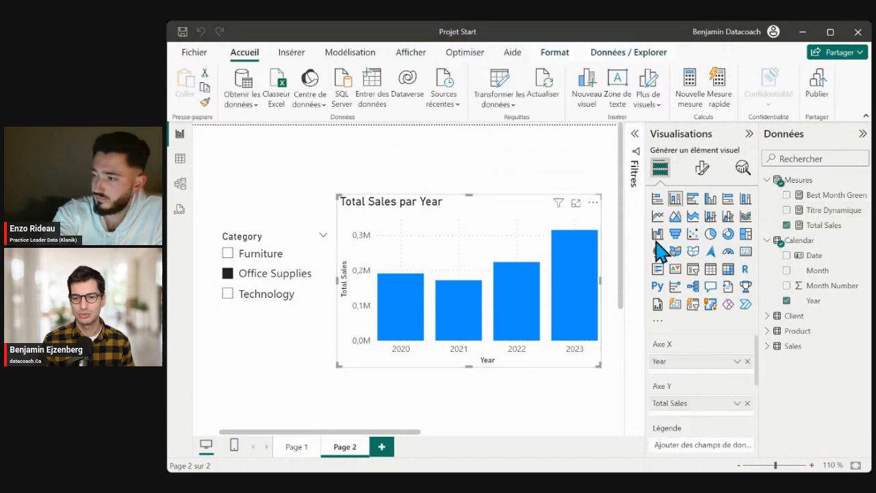
click(703, 170)
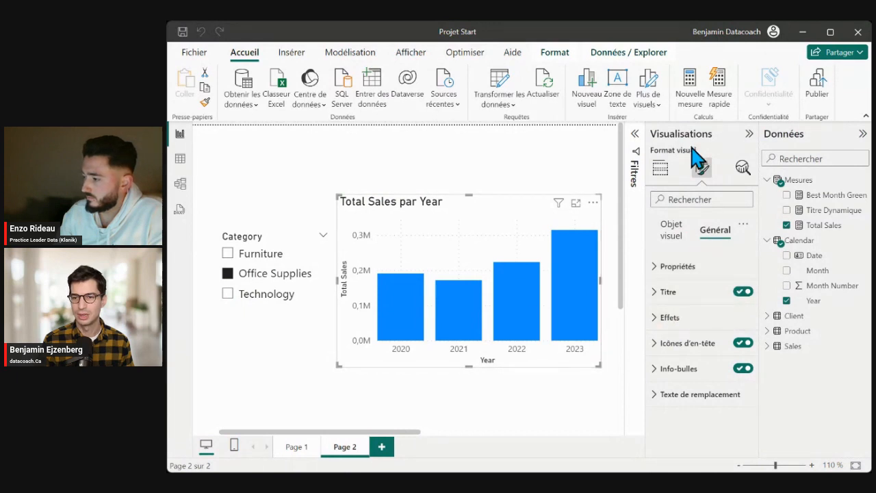
click(676, 294)
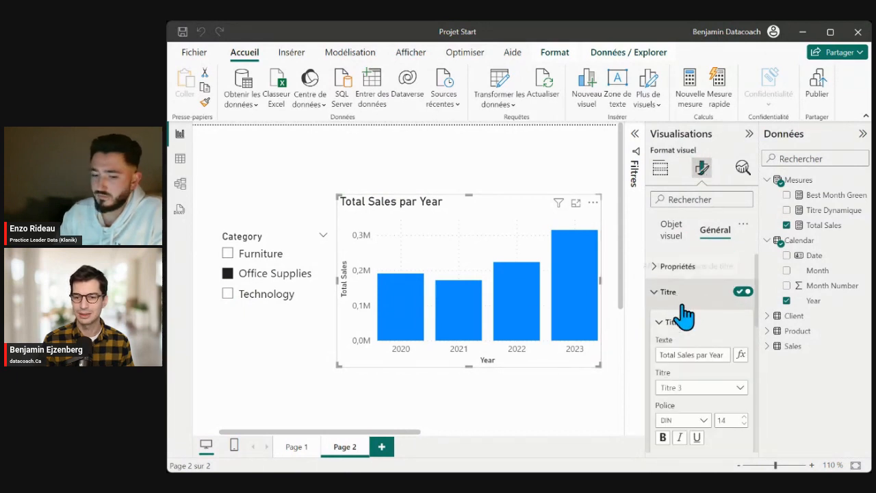
drag(662, 358, 717, 358)
click(717, 358)
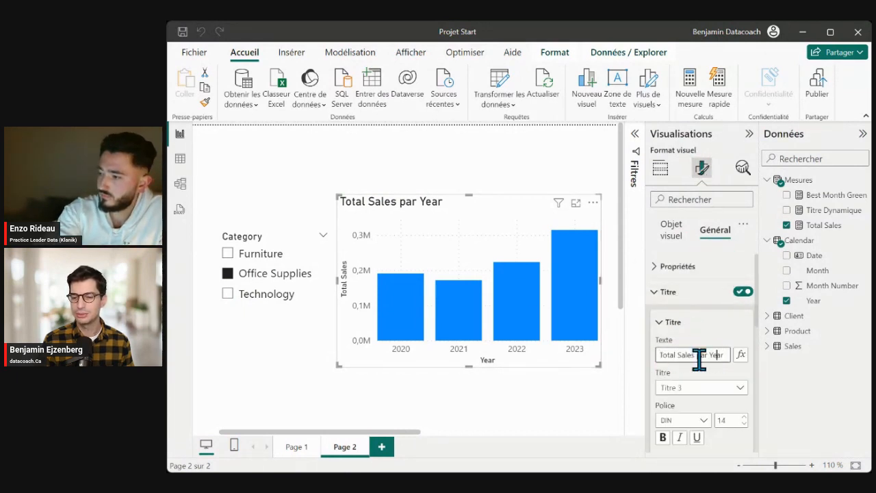
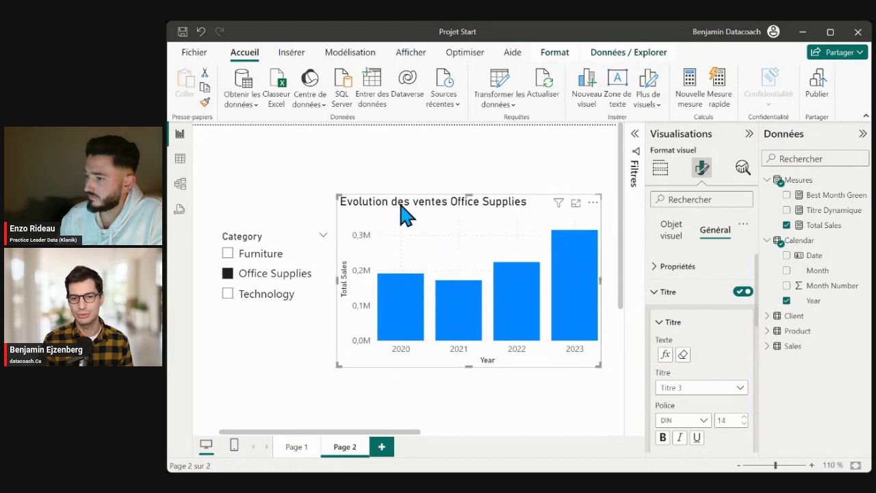
click(255, 258)
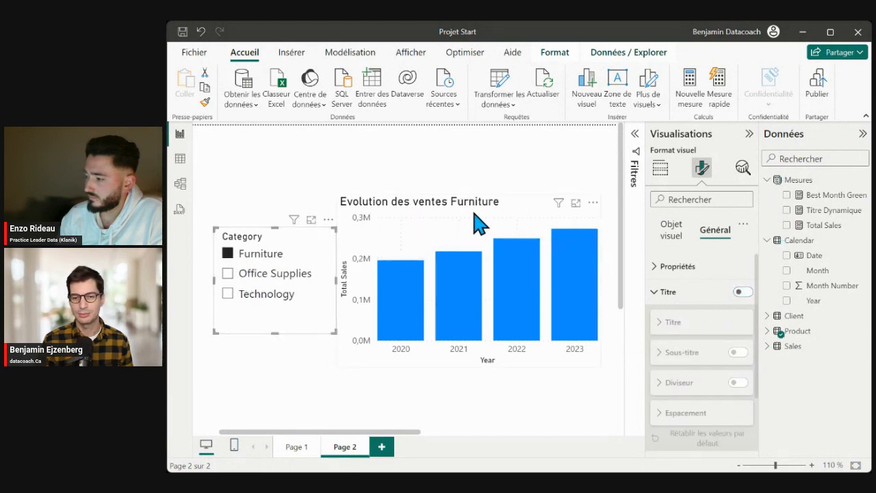
click(267, 298)
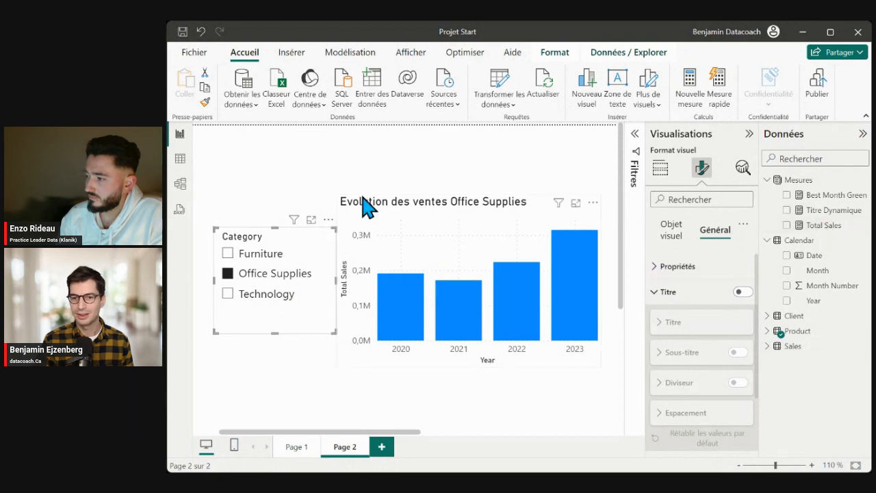
Step: Change the text in the Titre Dynamique measure to "Evolution des ventes pour la catégorie " and commit the formula
click(831, 212)
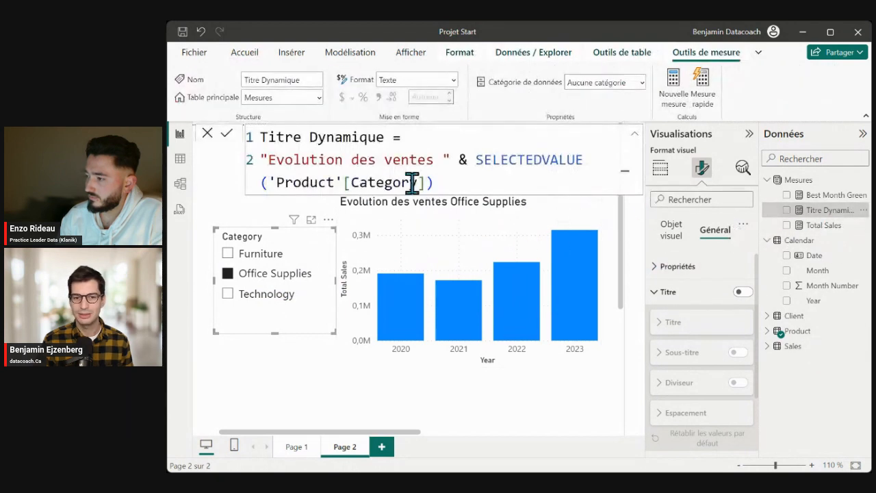
click(438, 162)
text(pour la catégo)
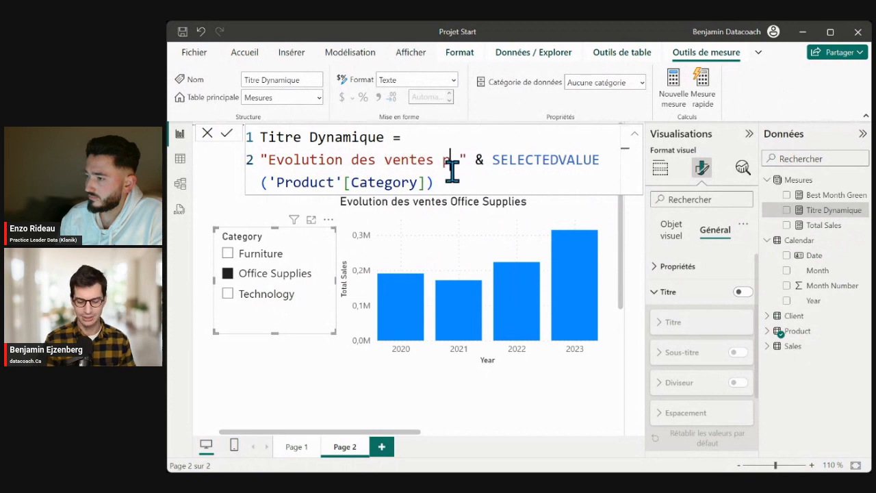
text(rie)
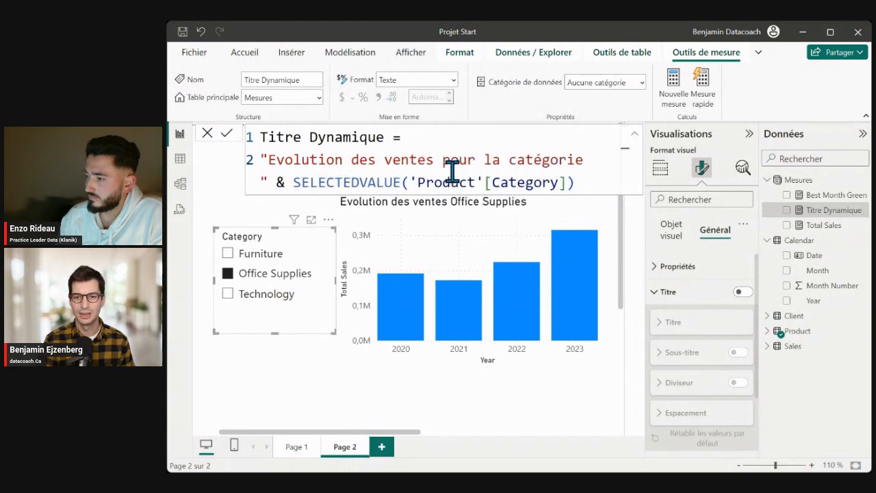
key(Return)
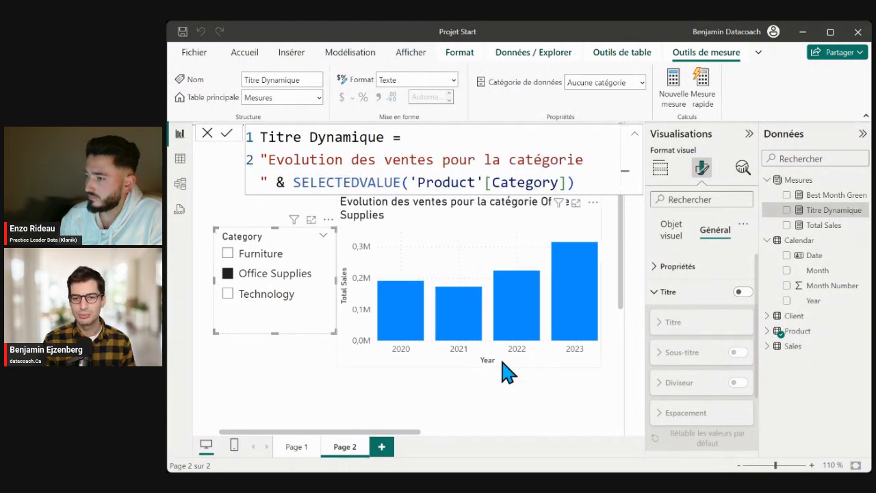
click(480, 391)
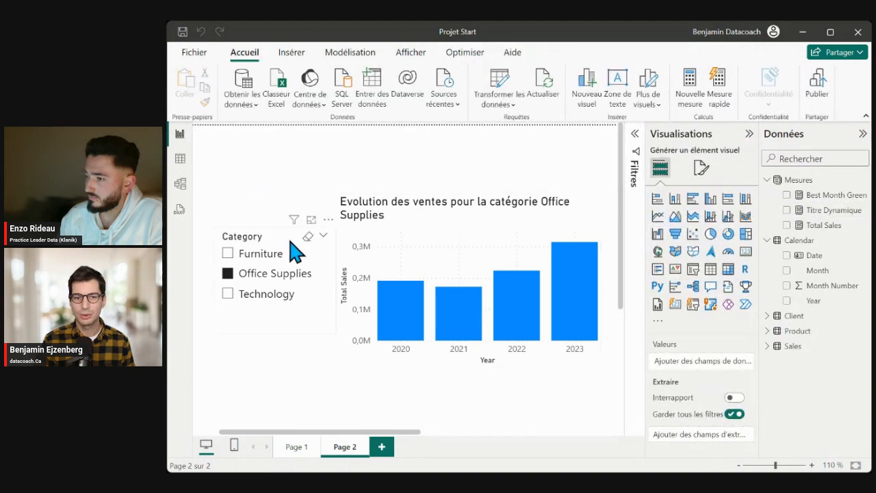
Step: Move the Category slicer above the sales chart, place the chart beneath it, and widen the chart so its title fits on one line
drag(294, 244, 290, 196)
drag(484, 254, 465, 291)
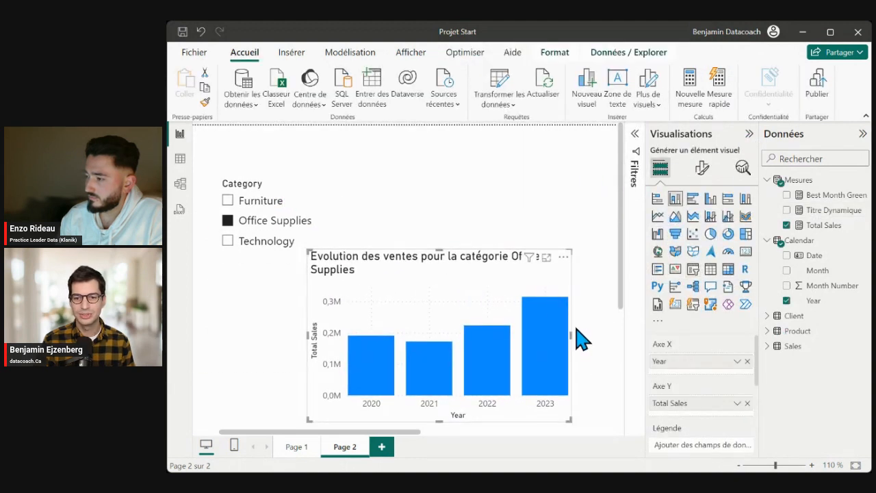
drag(571, 334, 618, 346)
mouse_move(481, 272)
mouse_down()
mouse_move(478, 291)
mouse_move(464, 243)
mouse_move(470, 189)
mouse_move(480, 260)
mouse_up()
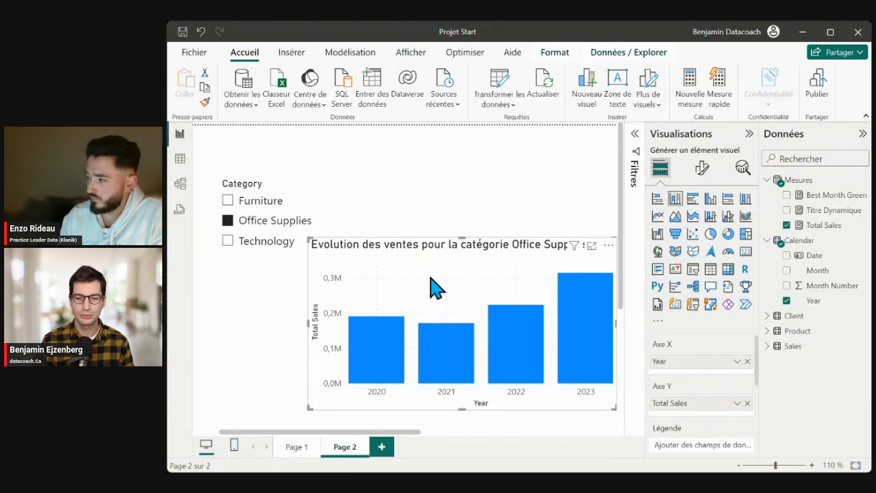
drag(414, 264, 397, 290)
drag(292, 227, 300, 193)
drag(502, 352, 488, 330)
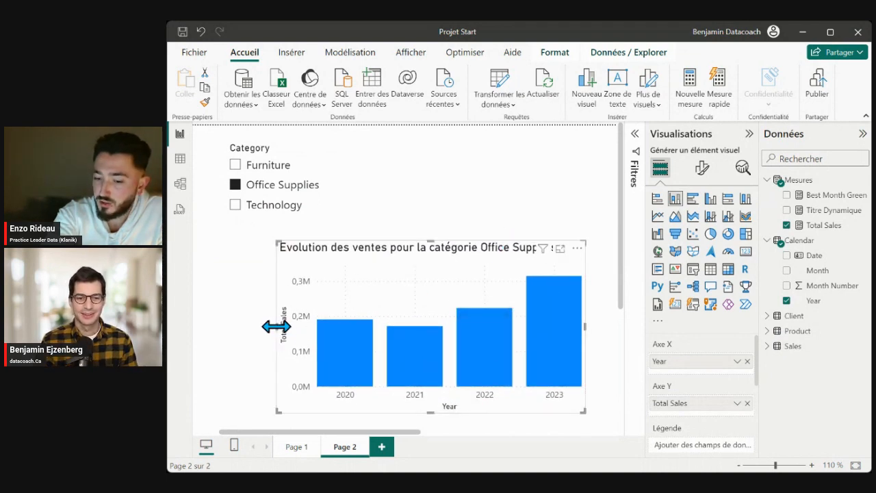
drag(276, 327, 257, 328)
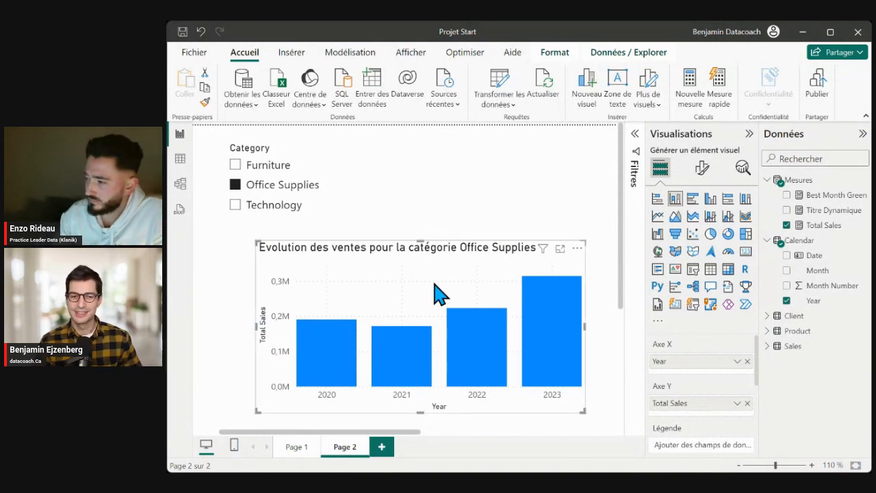
click(214, 297)
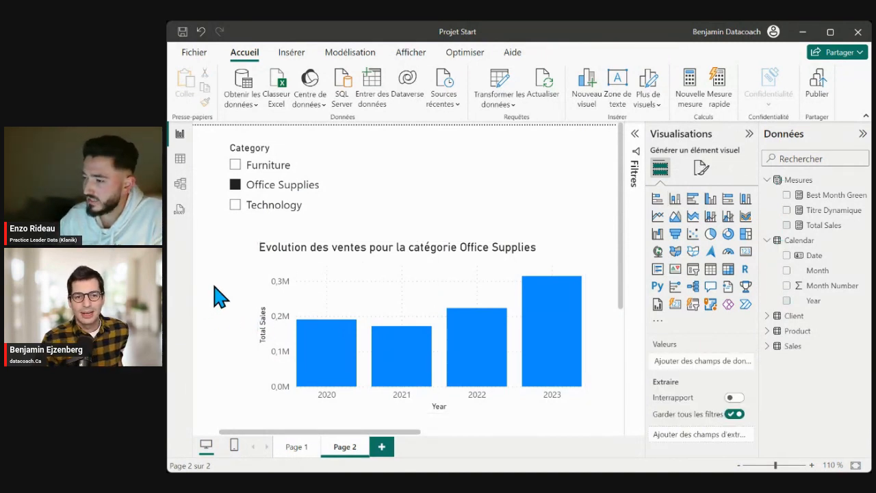
Step: Switch the Category slicer to Furniture and back to Office Supplies to check the title, and nudge the chart slightly lower
click(268, 165)
click(263, 186)
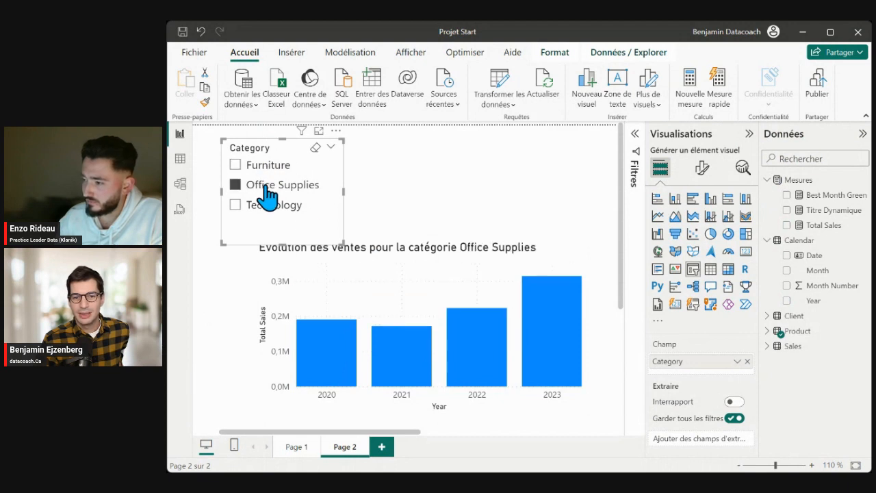
click(522, 262)
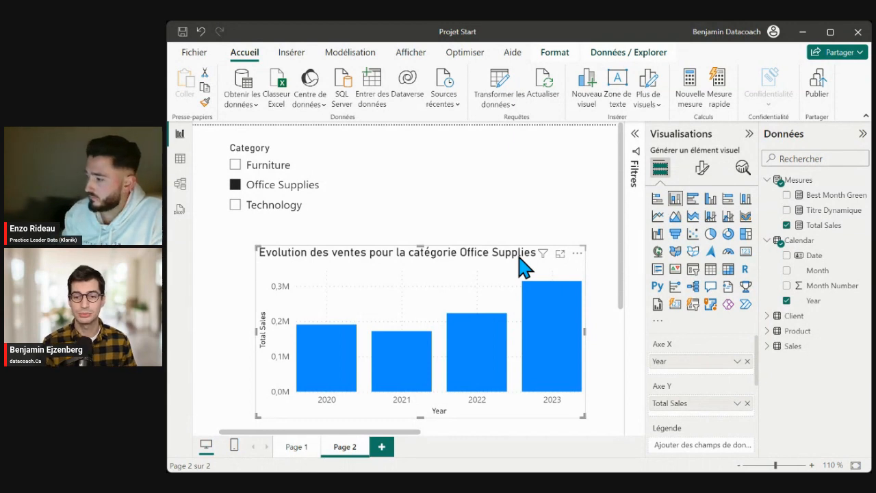
click(207, 267)
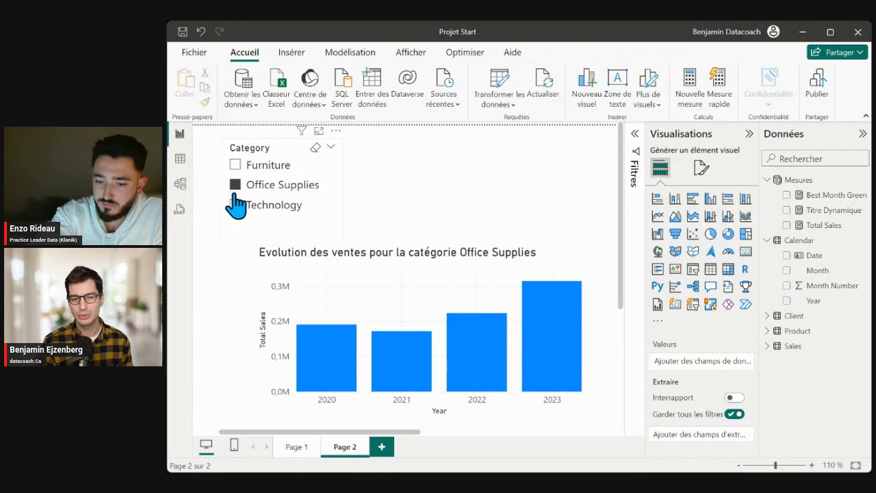
click(490, 279)
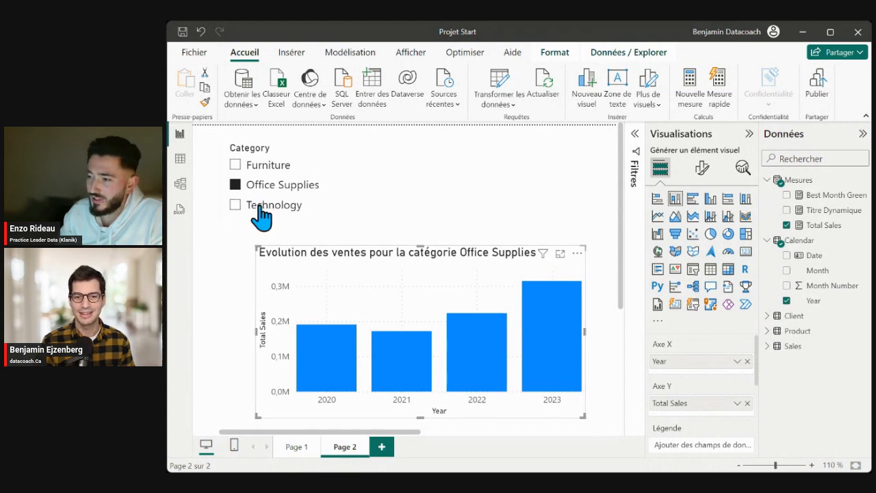
click(415, 209)
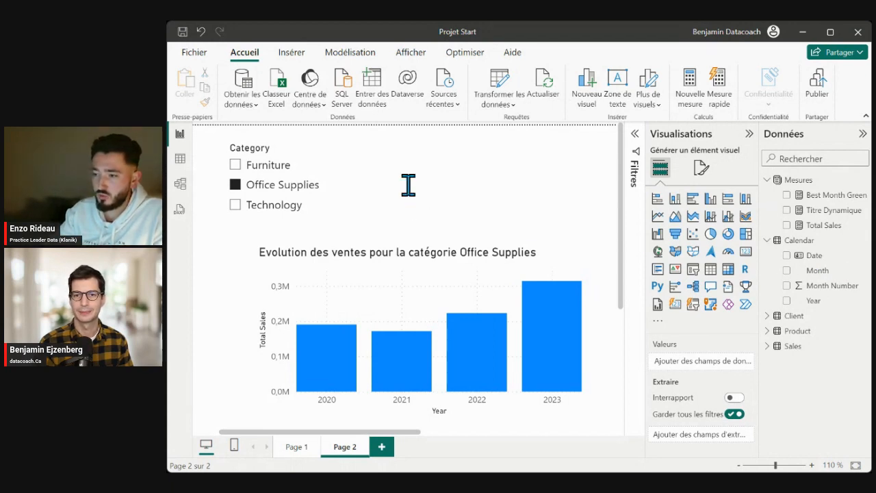
click(466, 260)
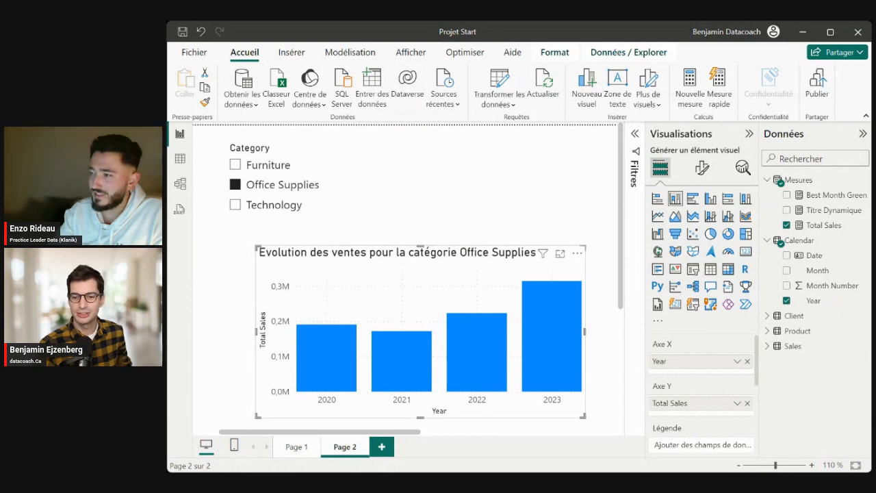
drag(464, 280, 465, 275)
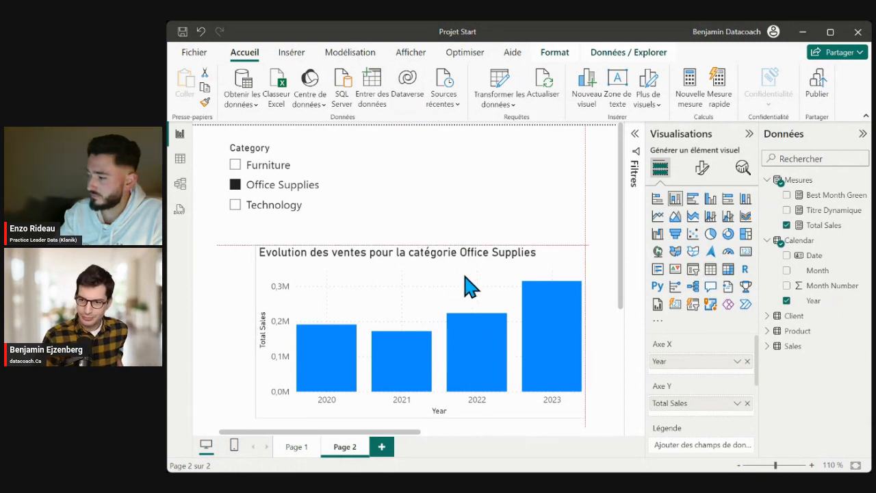
Step: Switch the Category slicer among Furniture, Office Supplies and Technology to check the sales chart's dynamic title
click(263, 159)
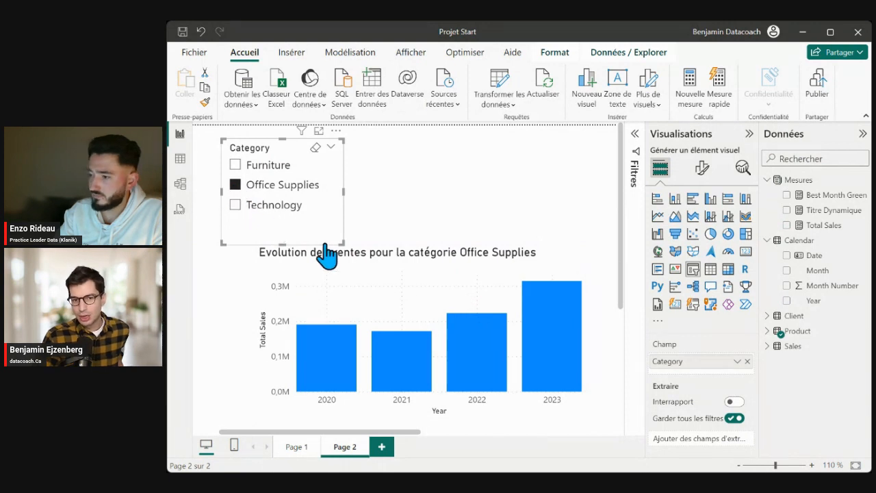
click(326, 351)
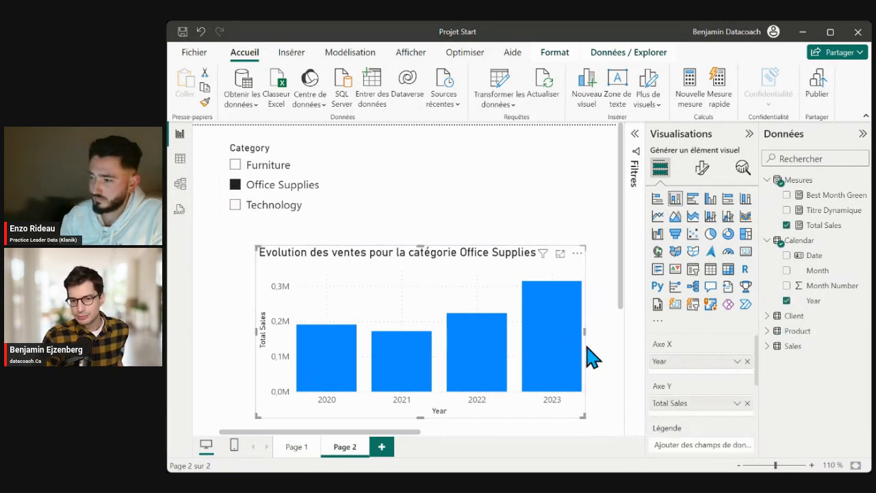
click(255, 168)
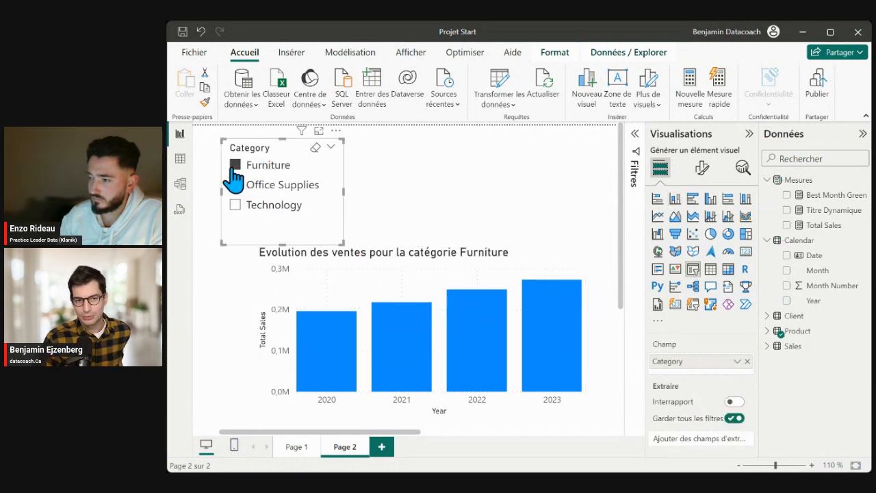
click(307, 334)
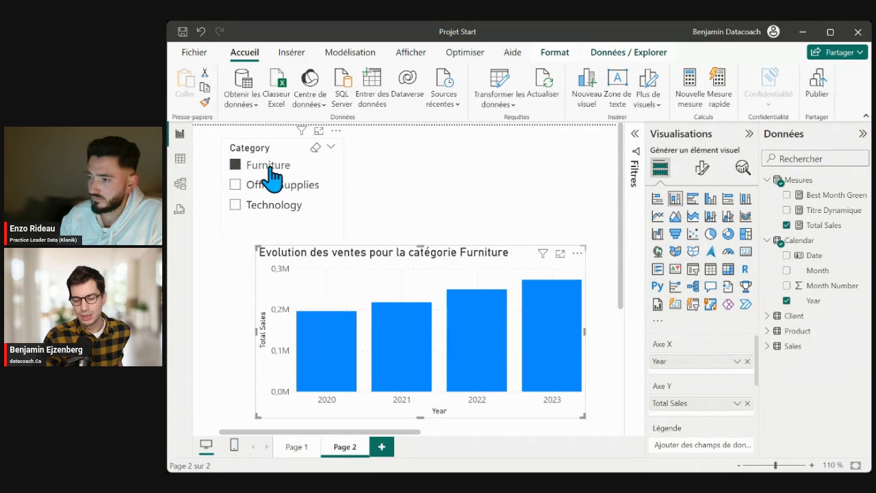
click(259, 199)
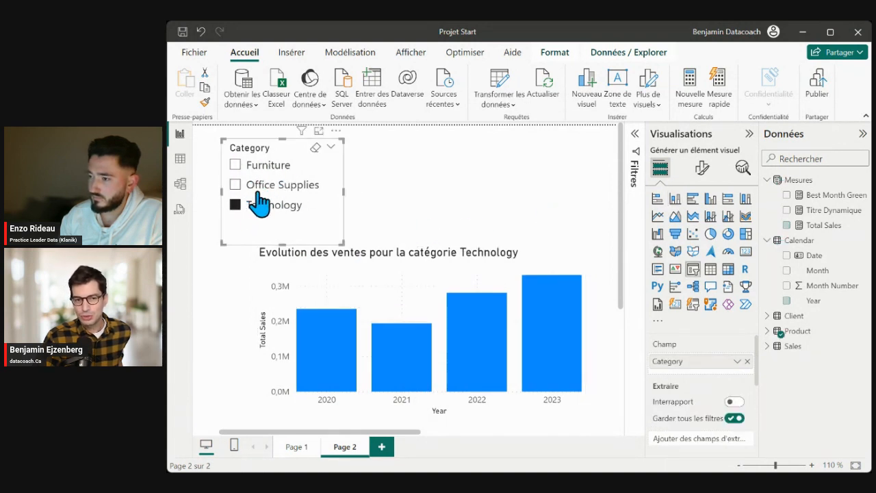
click(257, 186)
click(259, 205)
click(409, 387)
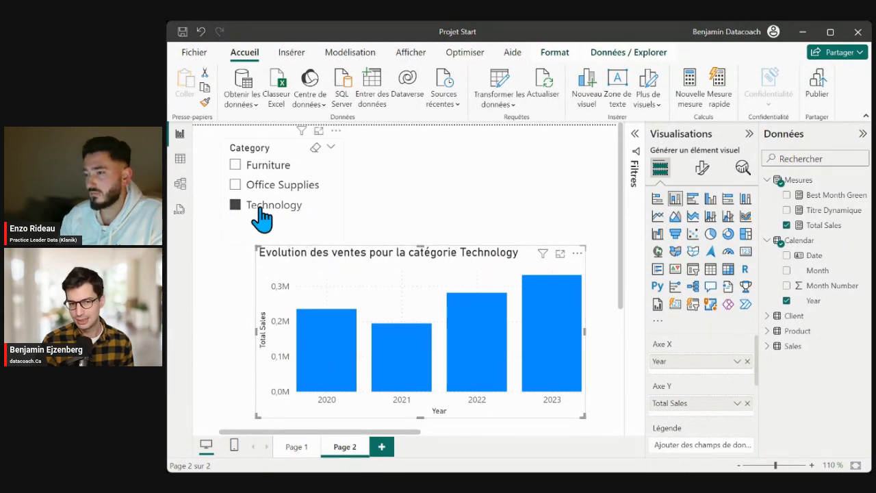
Step: Cycle the Category slicer through Office Supplies and Furniture back to Technology, and open the Titre Dynamique measure to examine its formula
click(260, 184)
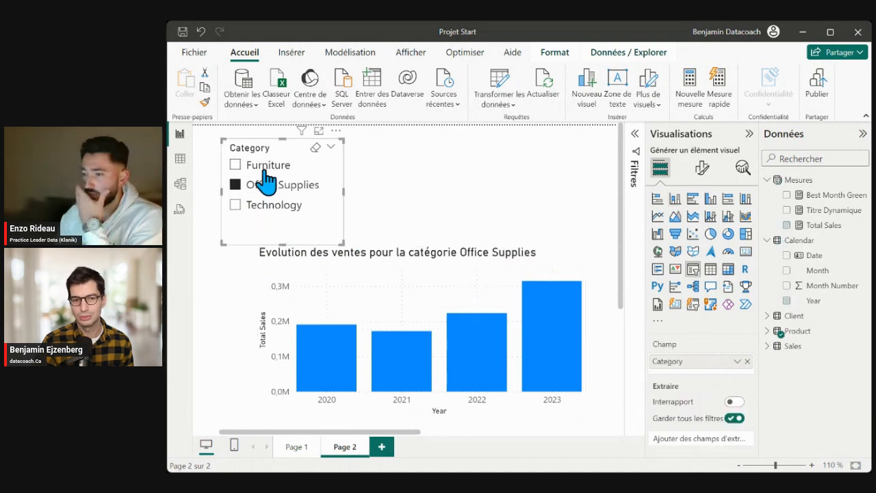
click(259, 166)
click(267, 185)
click(272, 206)
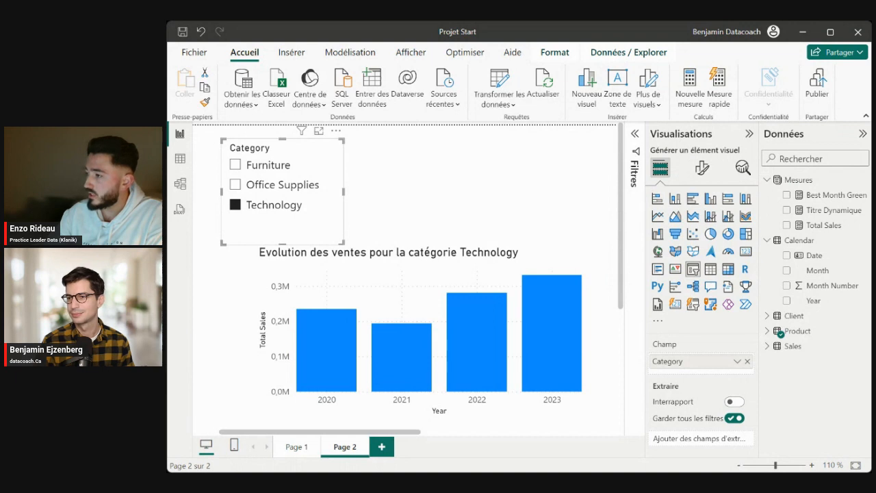
click(831, 212)
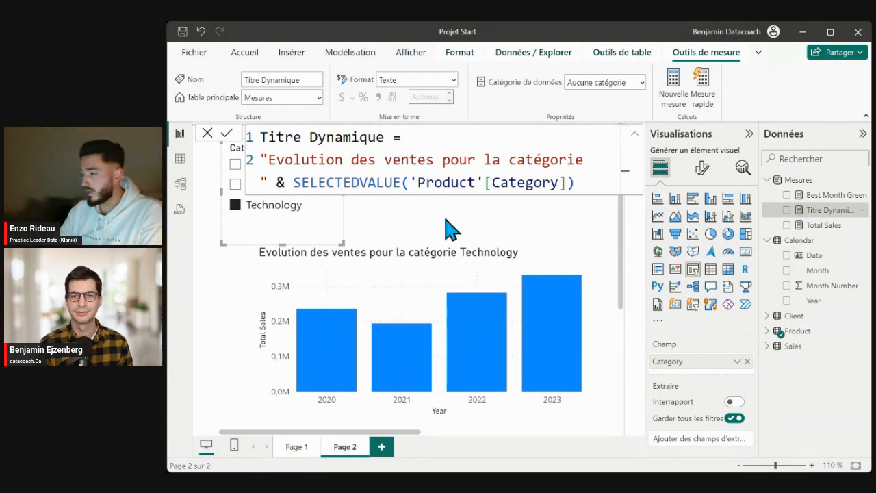
click(543, 228)
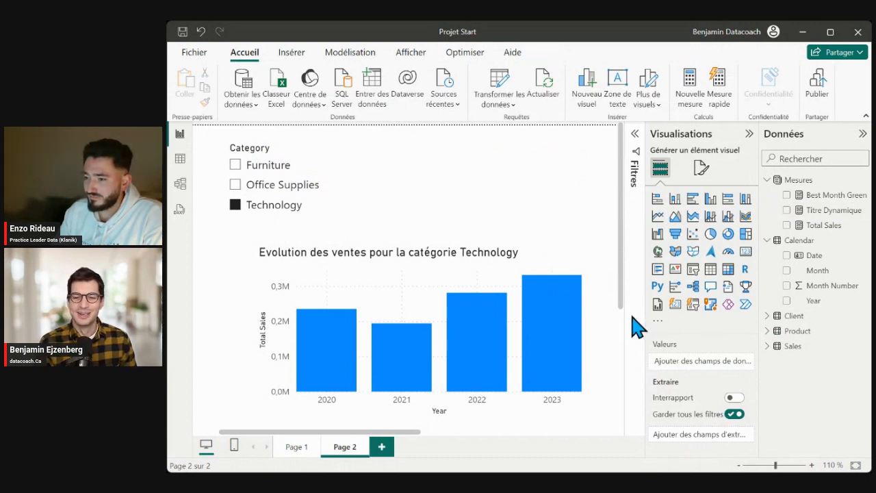
Step: Move the sales chart slightly higher beneath the Category slicer and add Month below Year on its X axis
drag(446, 283, 438, 270)
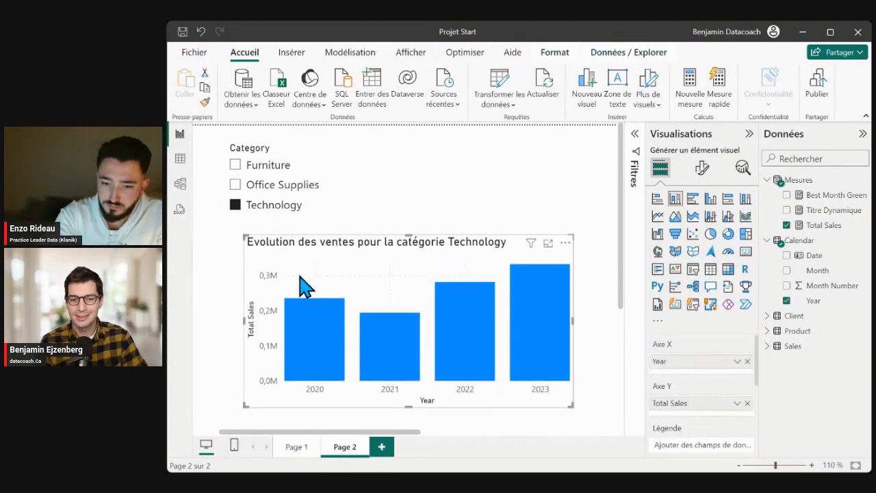
drag(320, 271, 321, 278)
drag(403, 295, 406, 283)
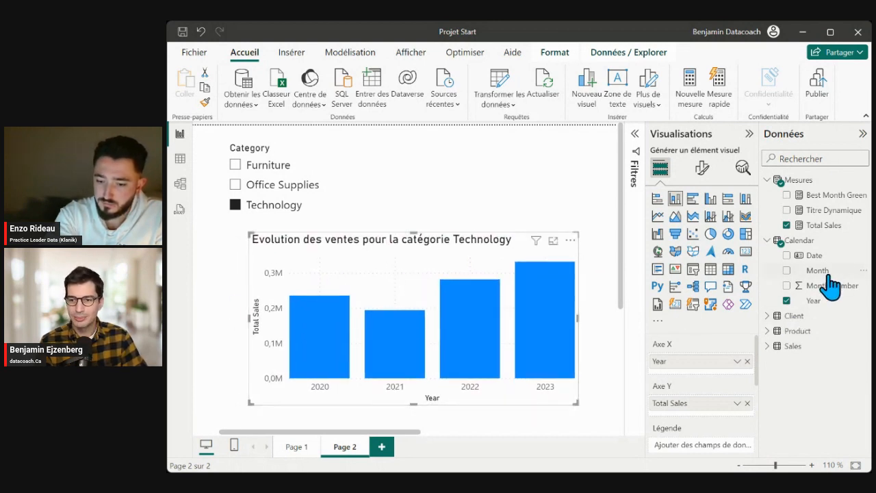
drag(831, 287, 668, 376)
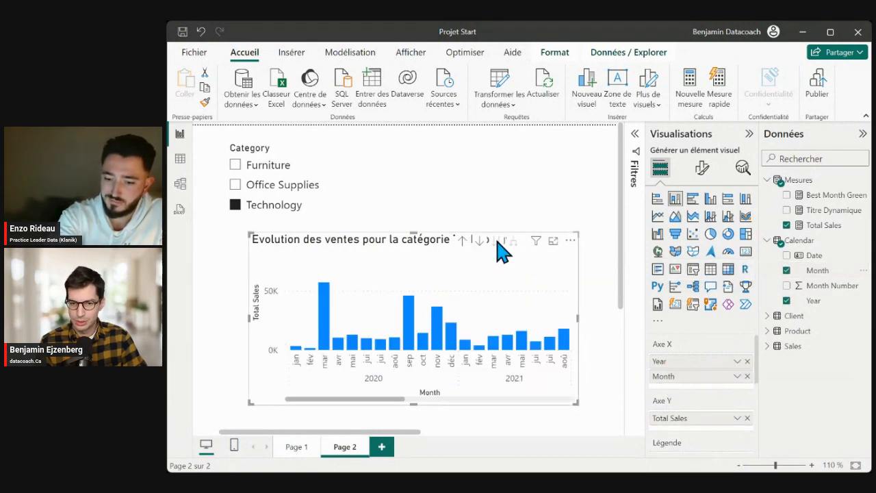
Step: Drill the sales chart up to the yearly level and drill down into 2023 to display its months
click(460, 244)
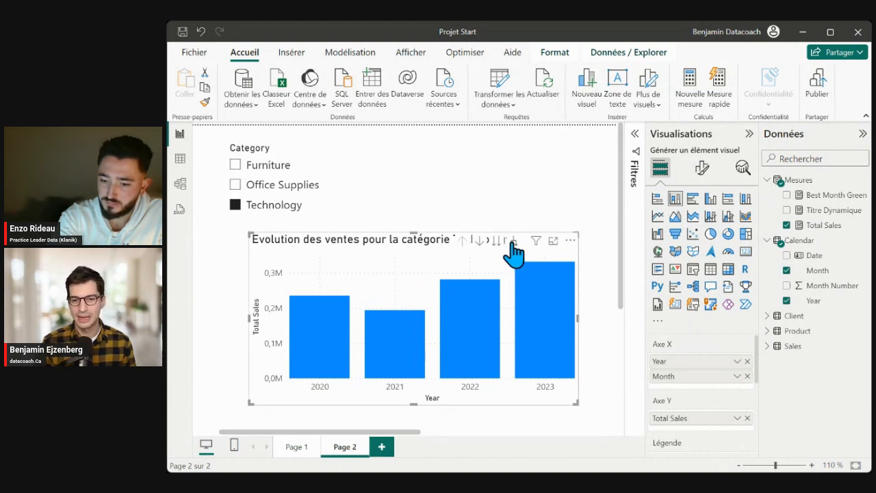
click(507, 157)
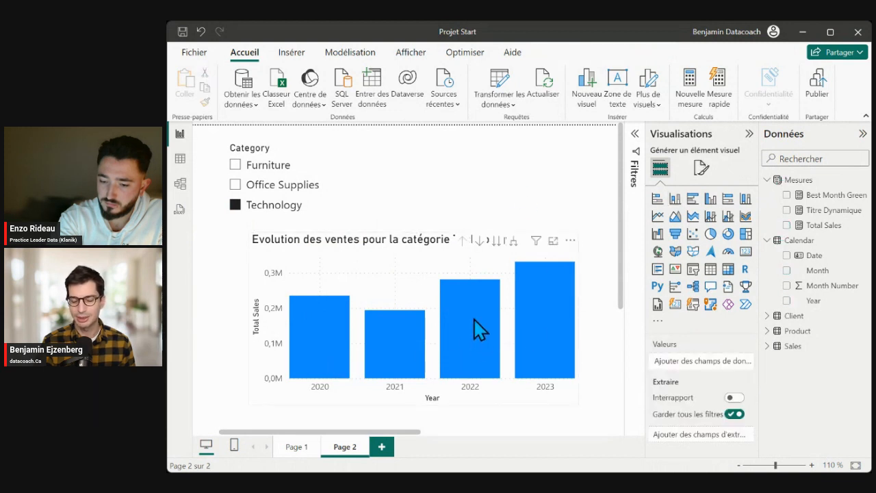
mouse_move(563, 352)
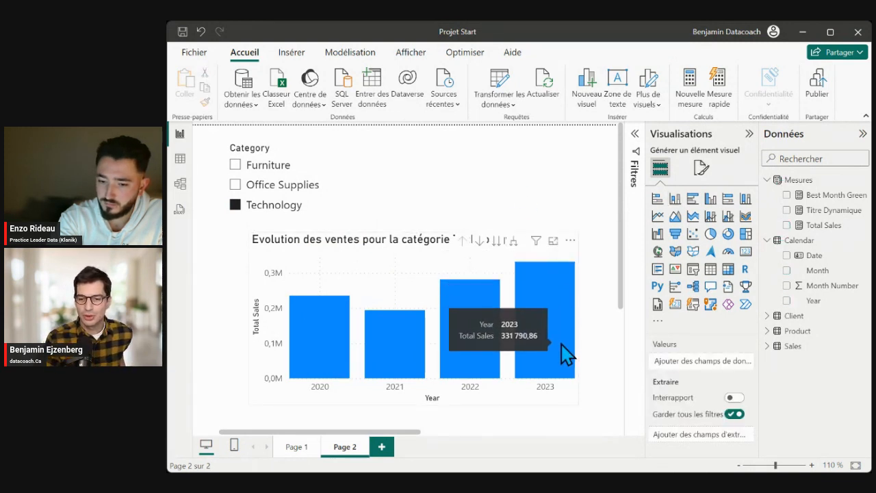
right_click(553, 282)
click(562, 293)
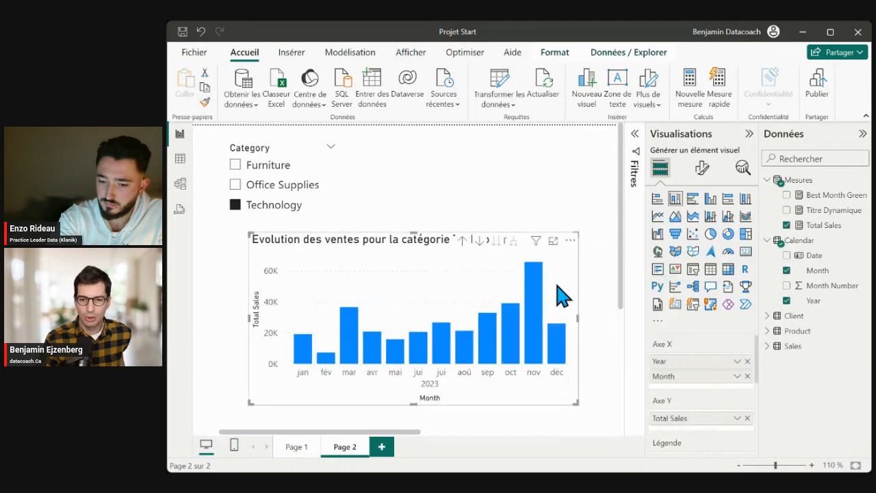
Step: Cycle the Category slicer through Office Supplies and Furniture back to Technology to compare 2023 monthly sales, and slightly reposition the slicer and chart
click(269, 186)
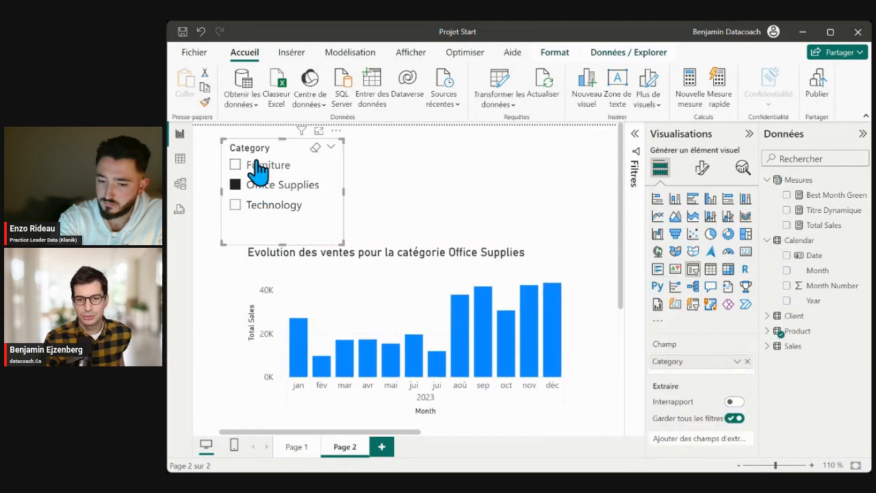
click(258, 165)
click(256, 183)
click(261, 203)
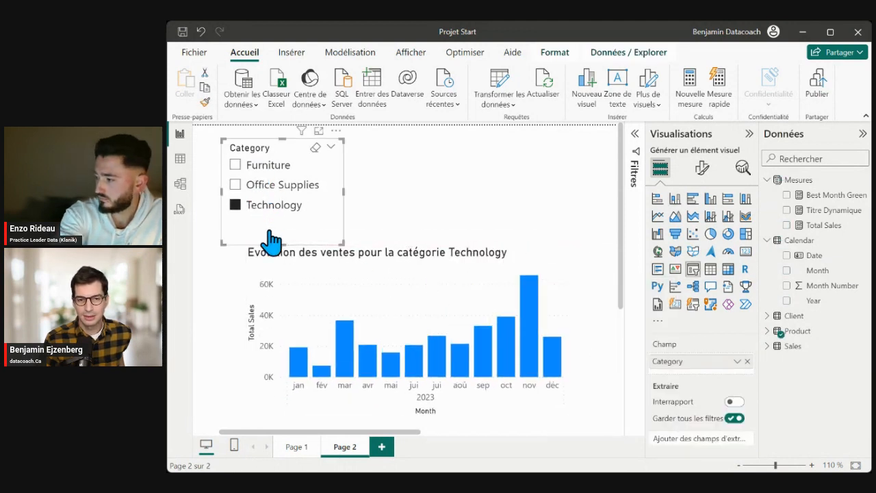
click(289, 290)
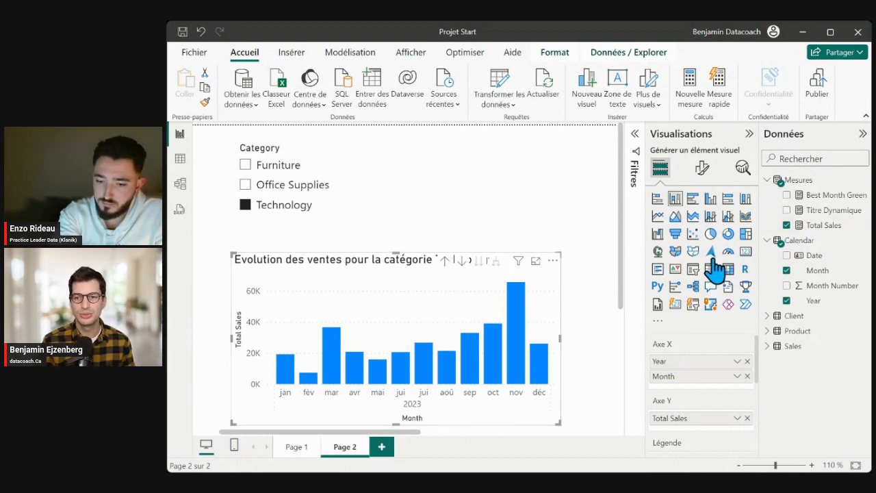
Step: Define Best Month Green with RANKX over ALLSELECTED months by Total Sales, returning "good" when rang=1 and Month is filtered; commit and review it
click(825, 196)
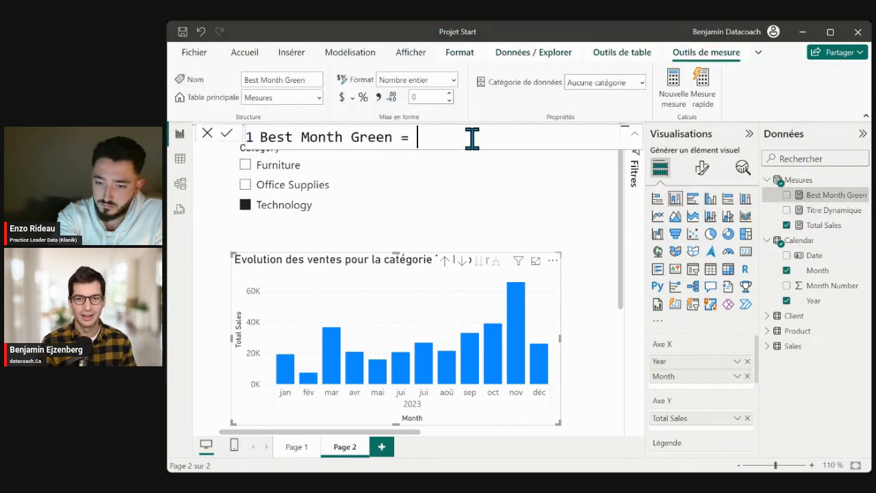
key(Return)
text(VAR rang = RANKX(     ALLSELECTED('Calendar'[Month], 'Calendar'[Month Number]),     [Total Sales]  )  RETURN if(rang=1 && ISFILTERED('Calendar'[Month]), "good"))
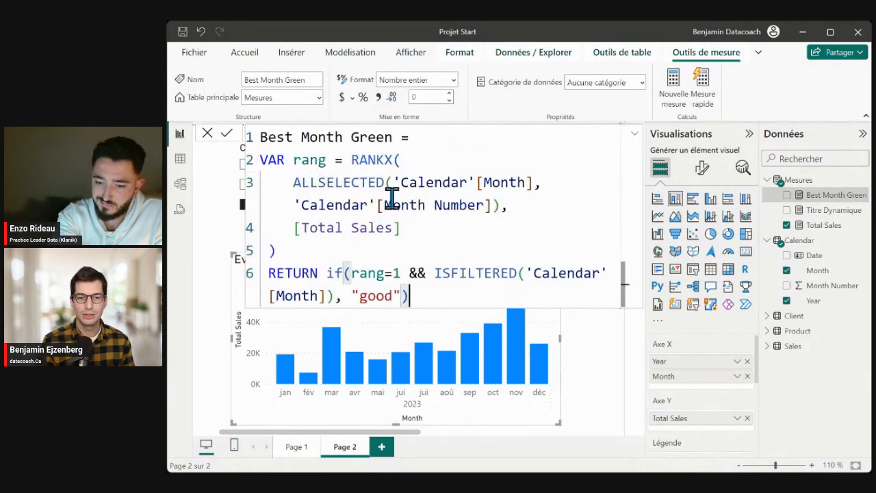
drag(286, 160, 304, 241)
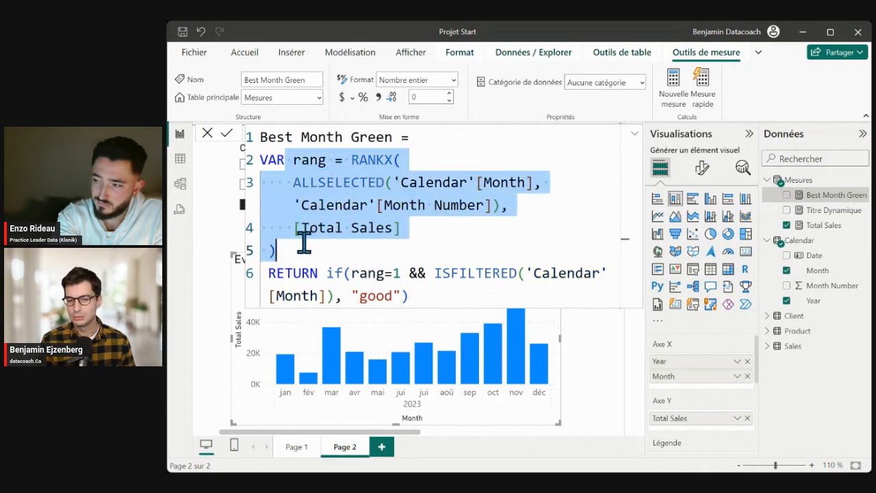
click(462, 284)
key(Return)
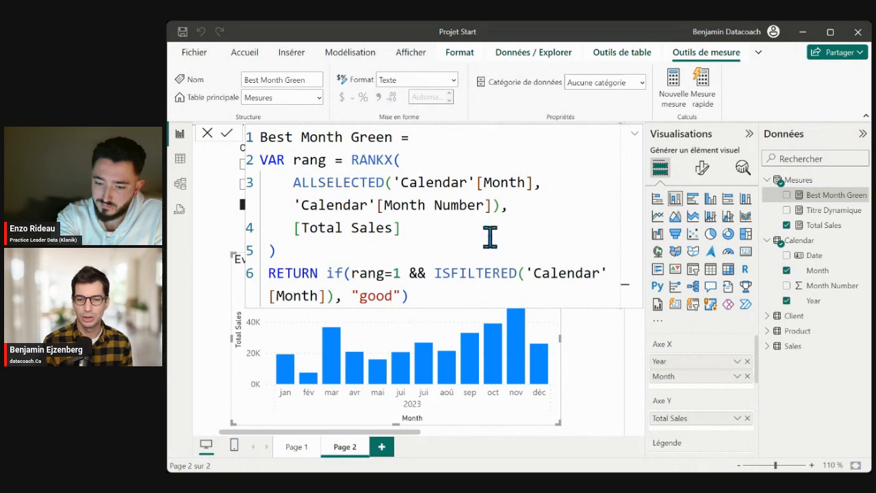
drag(306, 137, 411, 267)
click(412, 267)
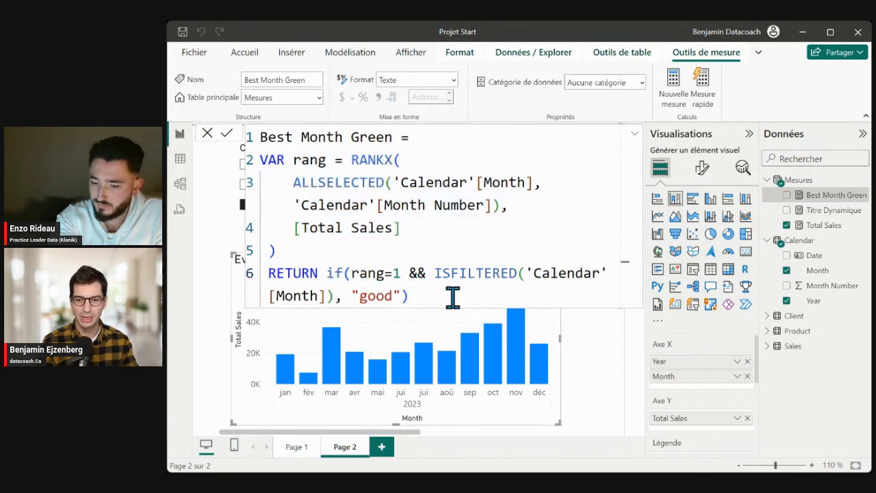
Step: Close the measure formula, drill the sales chart up to years and back down into the months of 2023
click(598, 375)
click(447, 265)
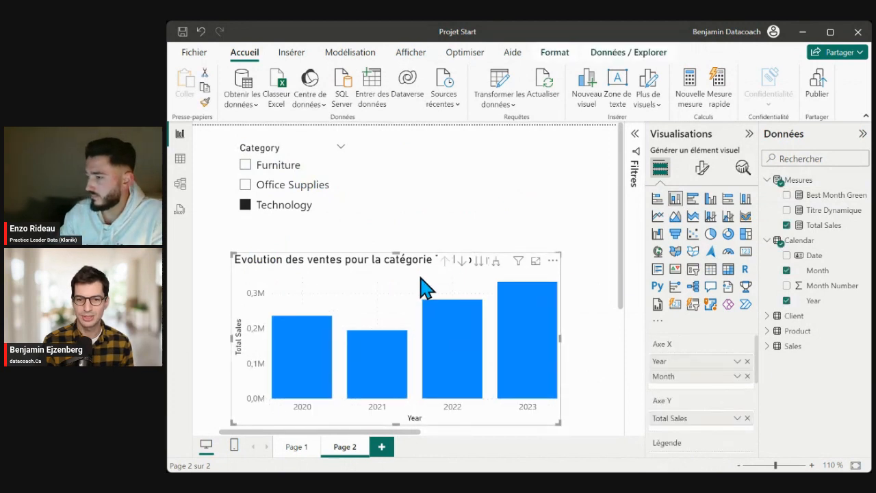
right_click(505, 296)
click(507, 295)
Step: Try dark blue as the chart's column colour, and apply conditional formatting to that colour so the best month is green
click(708, 170)
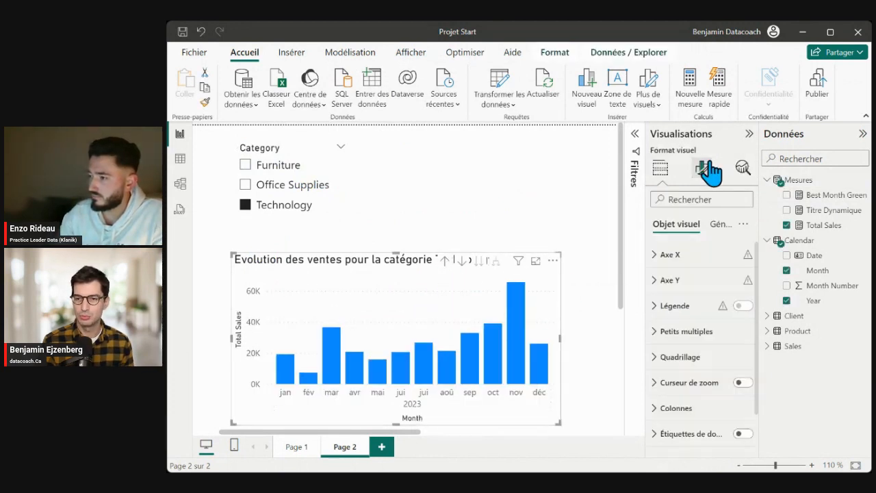
scroll(715, 328, down, 1)
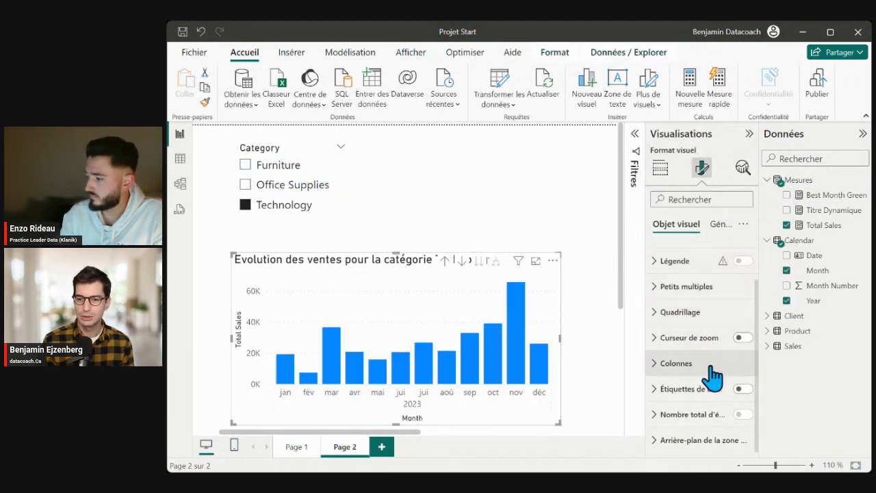
click(709, 364)
scroll(709, 375, down, 3)
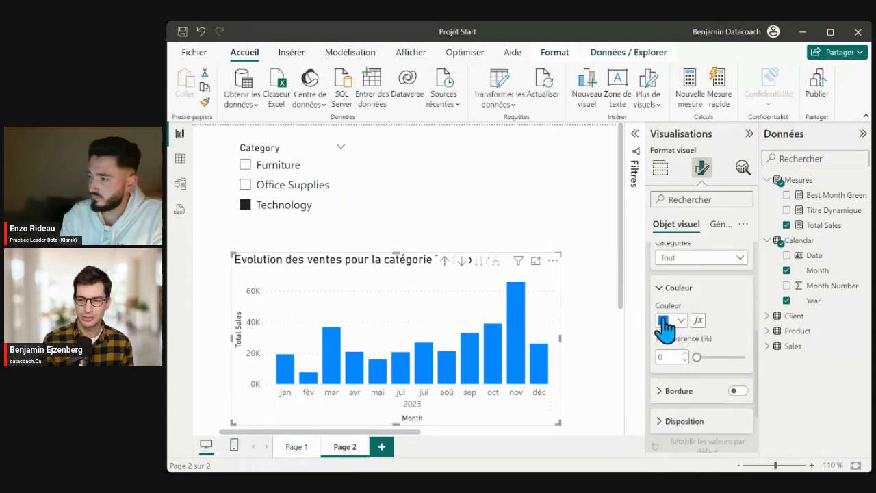
click(676, 321)
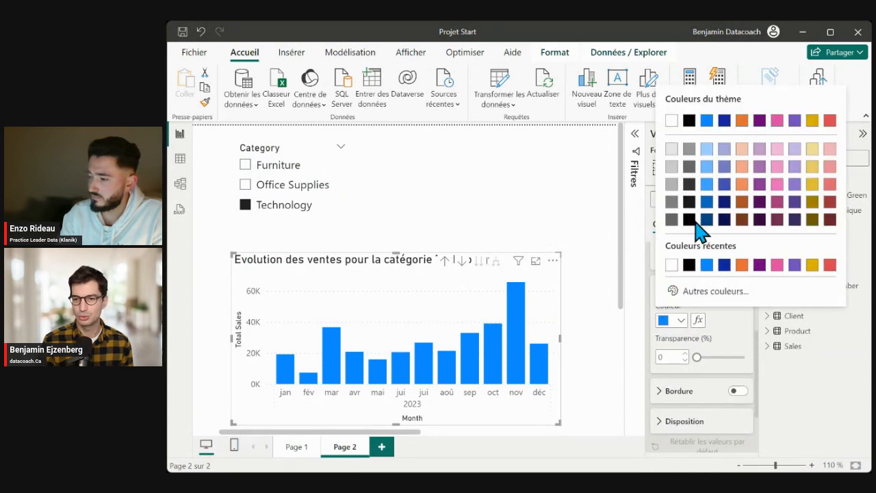
click(724, 123)
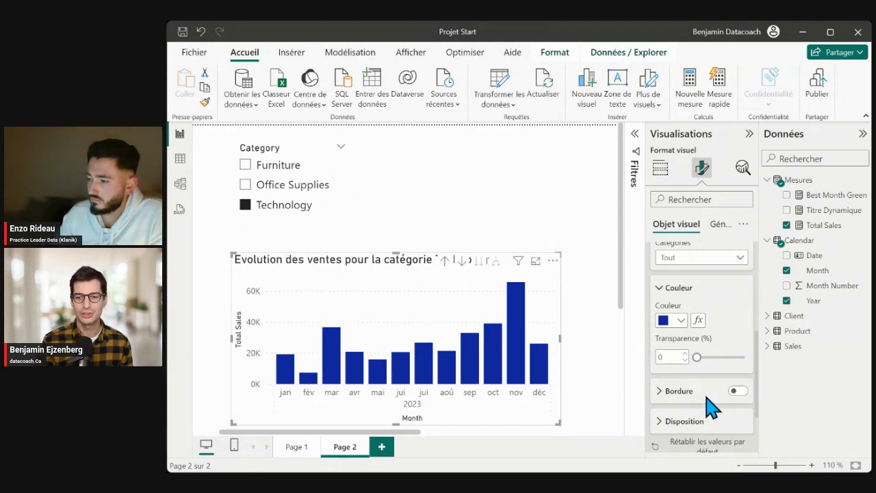
click(721, 430)
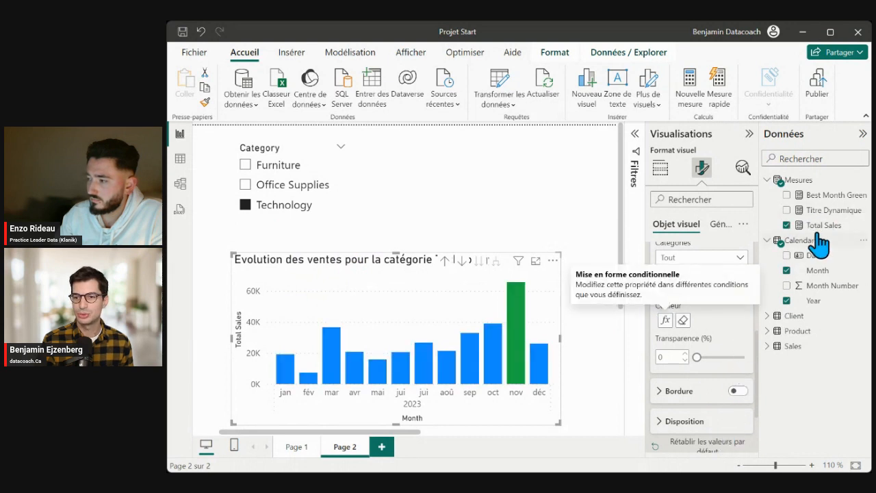
click(582, 403)
click(529, 414)
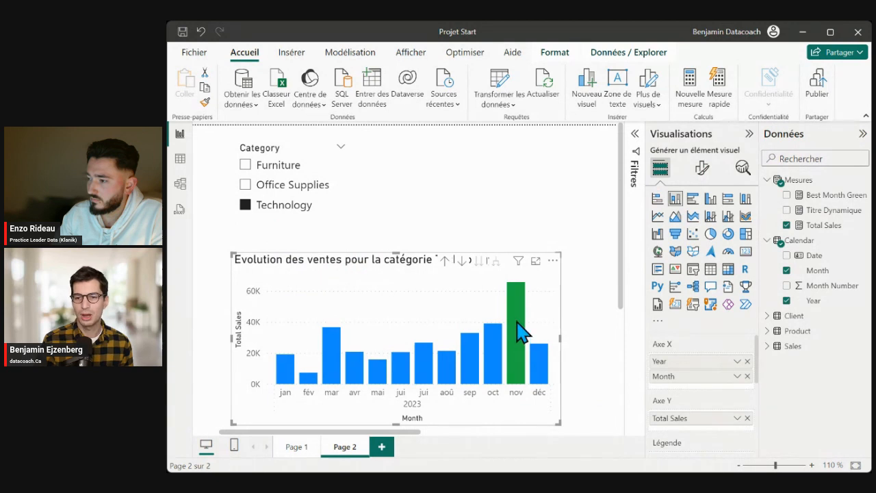
Step: Switch the Category slicer to Office Supplies, Furniture and back to Office Supplies to check which month is highlighted green
click(276, 186)
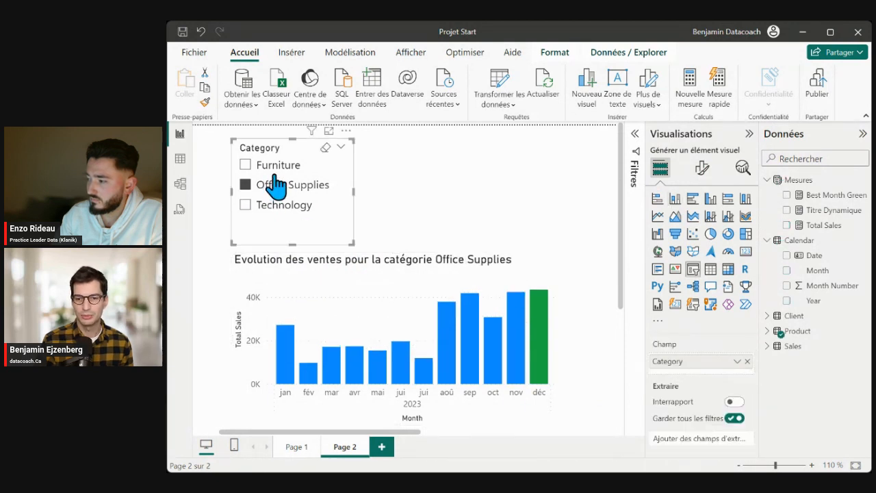
click(276, 168)
click(279, 189)
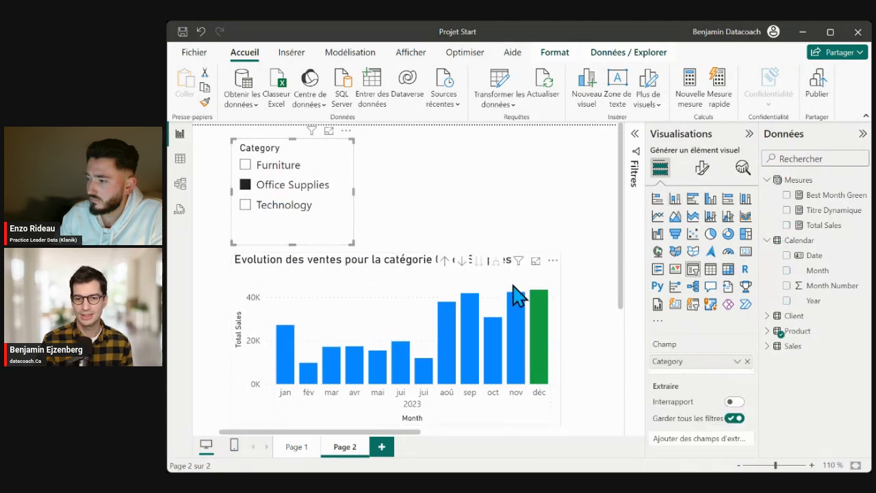
Step: Drill the sales chart up to years and down into the months of 2021
click(451, 274)
click(445, 260)
right_click(378, 367)
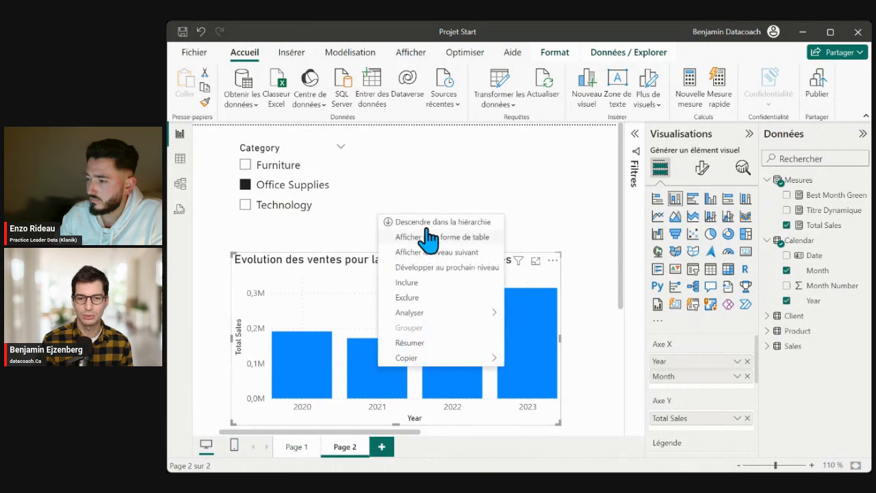
click(426, 226)
Step: Switch the Category slicer through Technology, Office Supplies and Furniture, then clear the selection to compare the best month highlighted in the 2021 chart
click(302, 205)
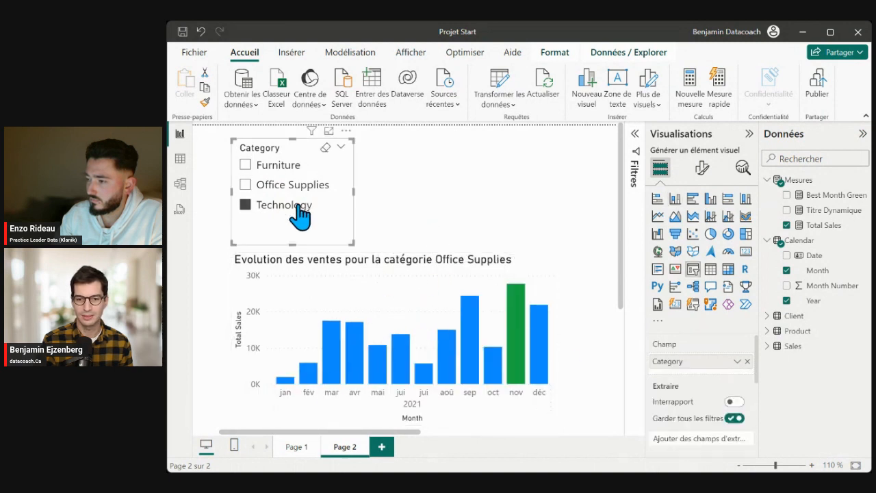
click(299, 186)
click(289, 168)
click(286, 185)
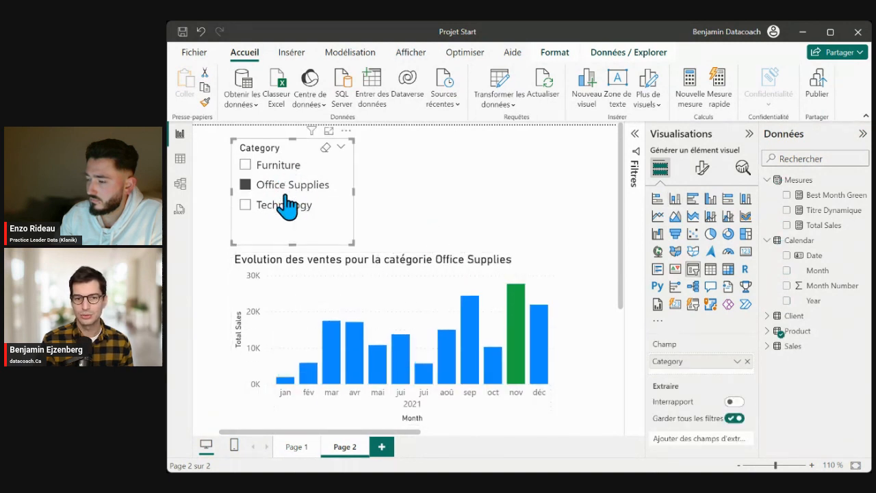
click(286, 190)
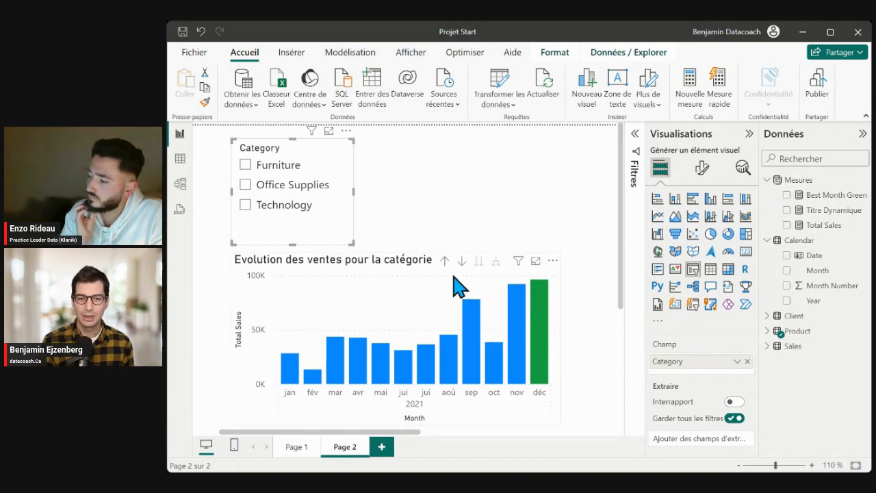
click(404, 292)
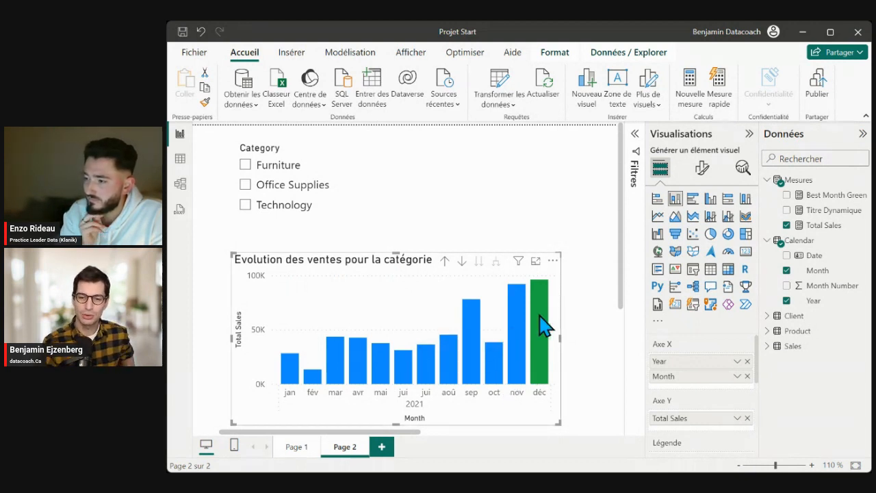
mouse_move(545, 325)
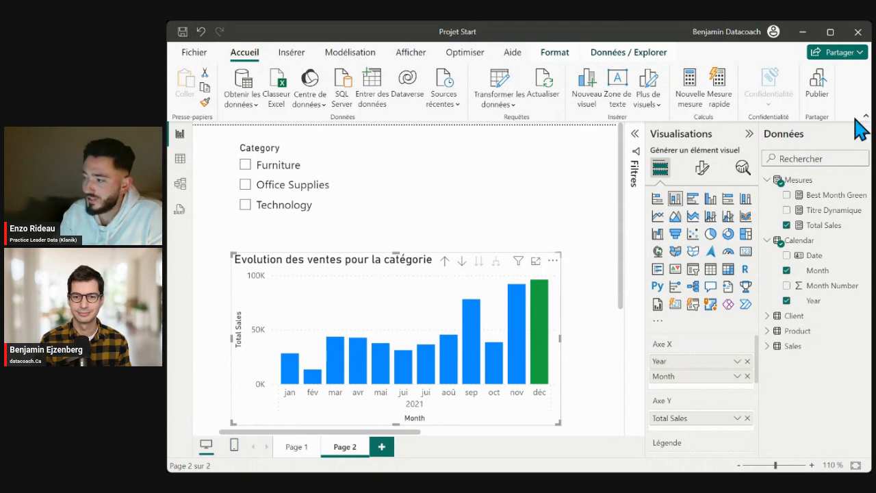
Step: Review the formulas of the Total Sales and Best Month Green measures, and close the formula editor
click(821, 226)
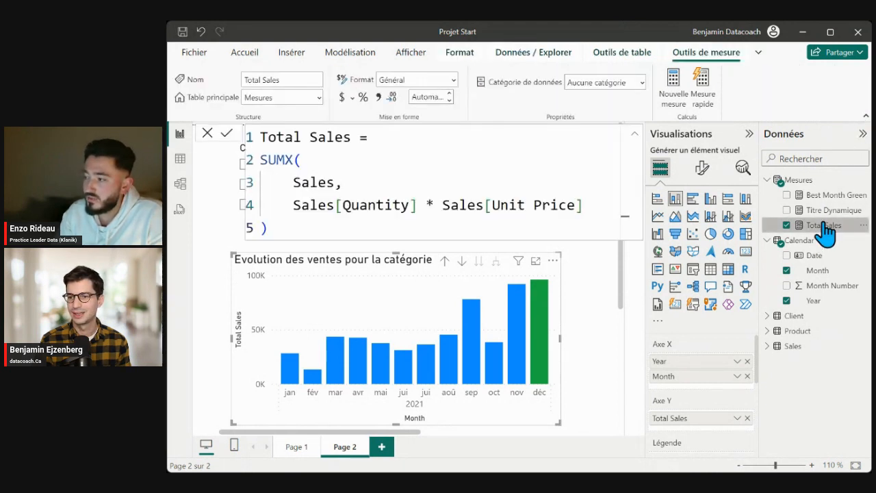
click(832, 196)
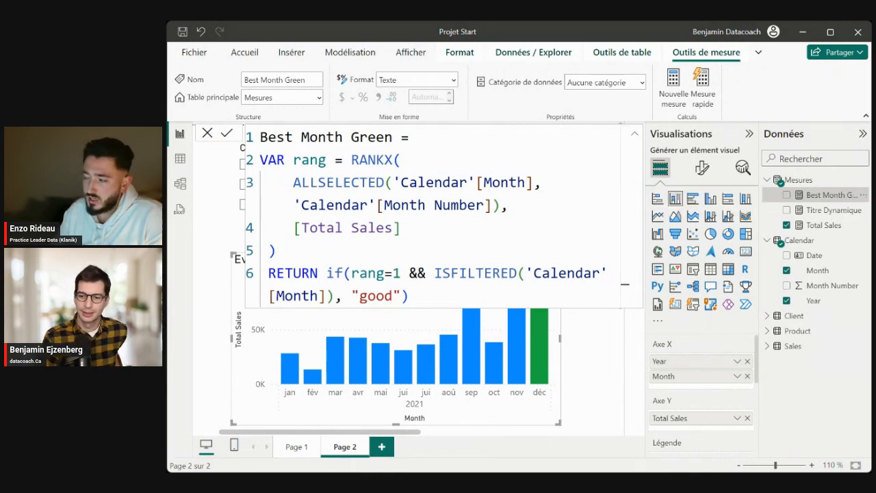
click(608, 409)
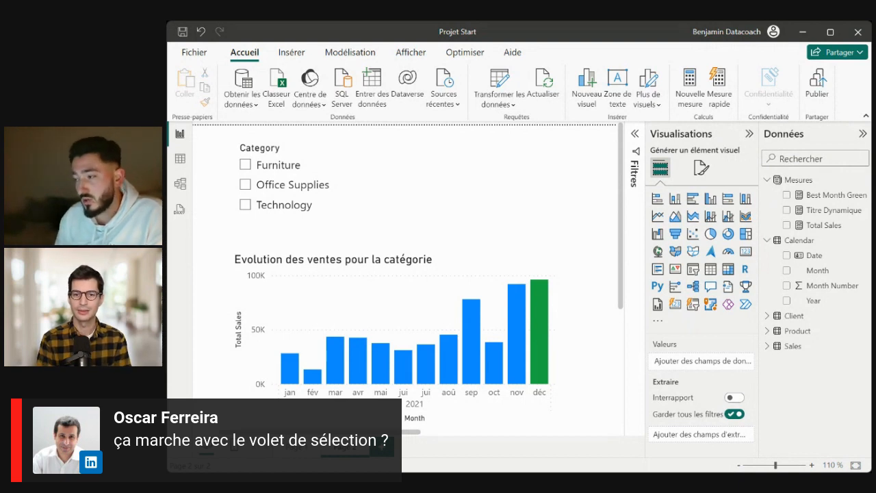
Step: Filter the 2021 sales chart to Office Supplies with the Category slicer and deselect the visual
click(246, 185)
click(523, 206)
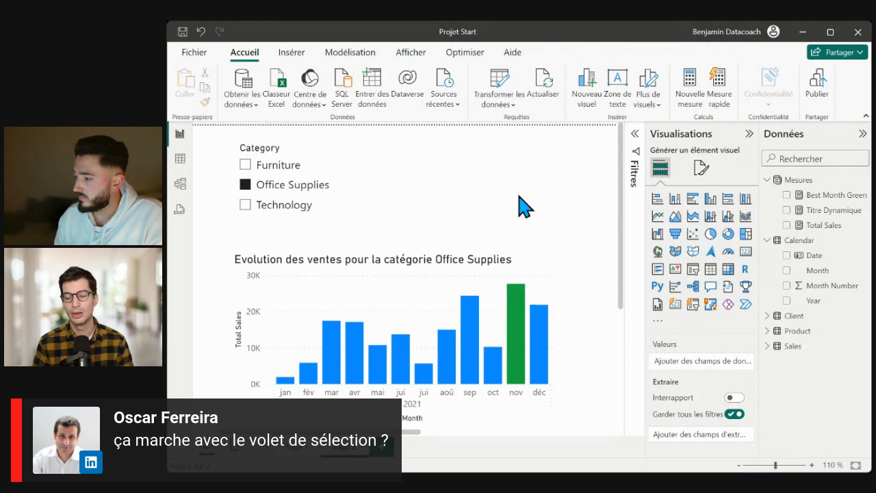